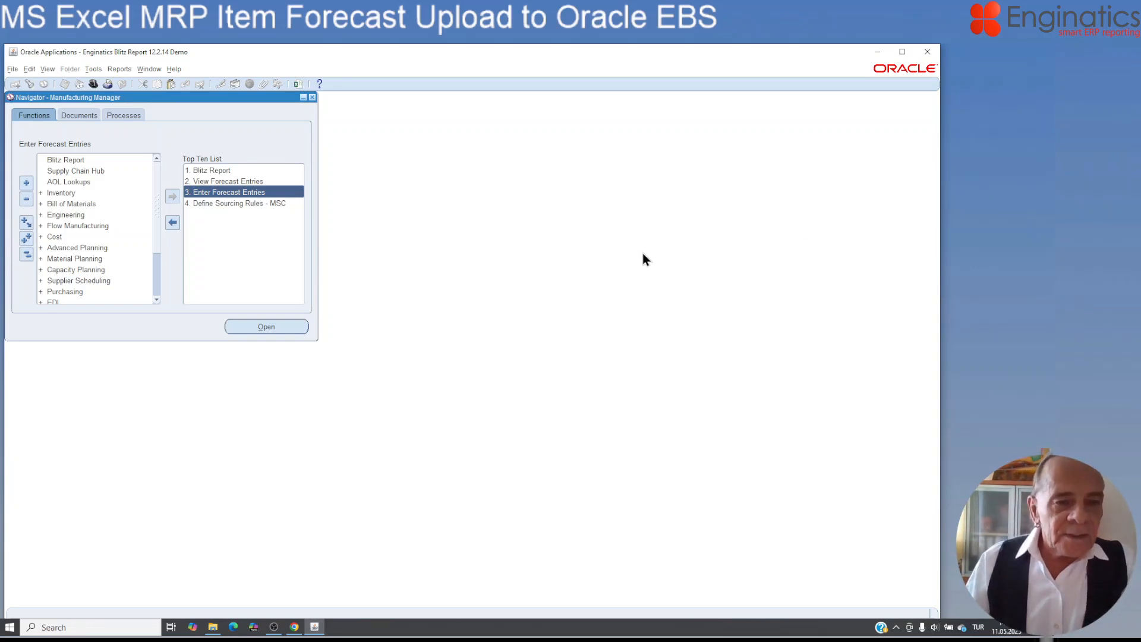
Open Blitz Report from the Manufacturing Manager functions and load the MRP Item Forecast Upload report.
left_click(216, 172)
double_click(216, 169)
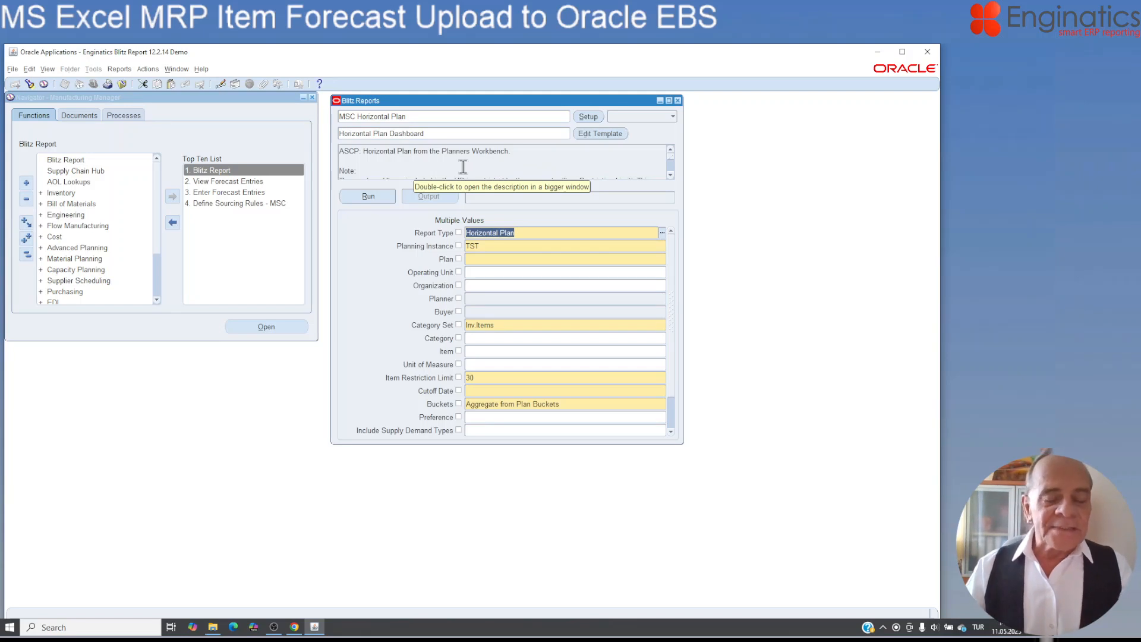
left_click(389, 117)
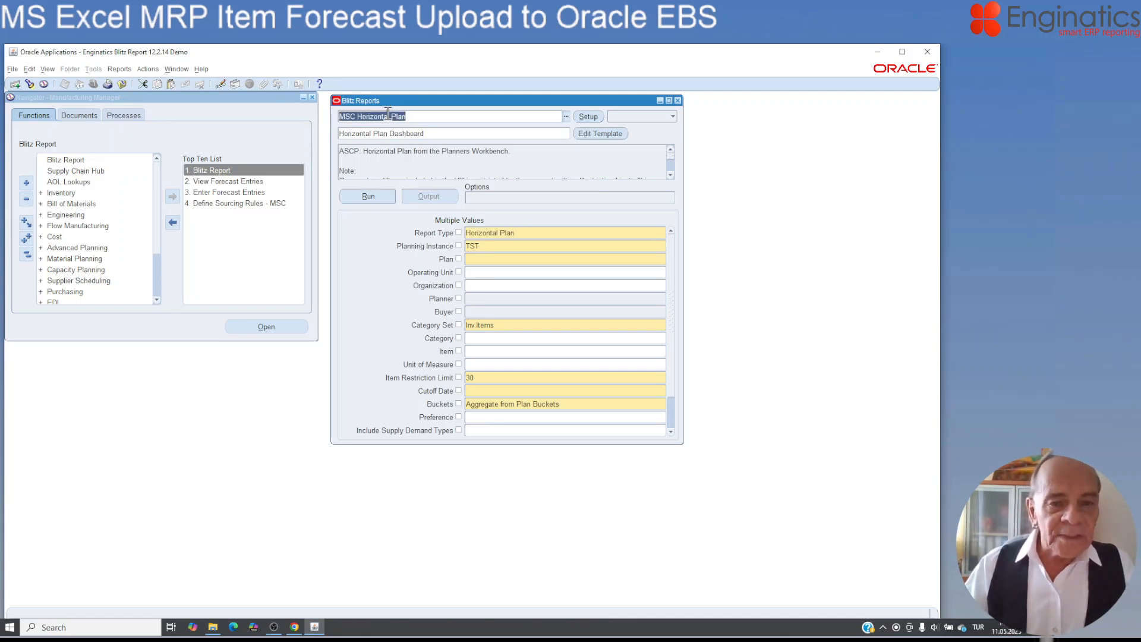
left_click(30, 85)
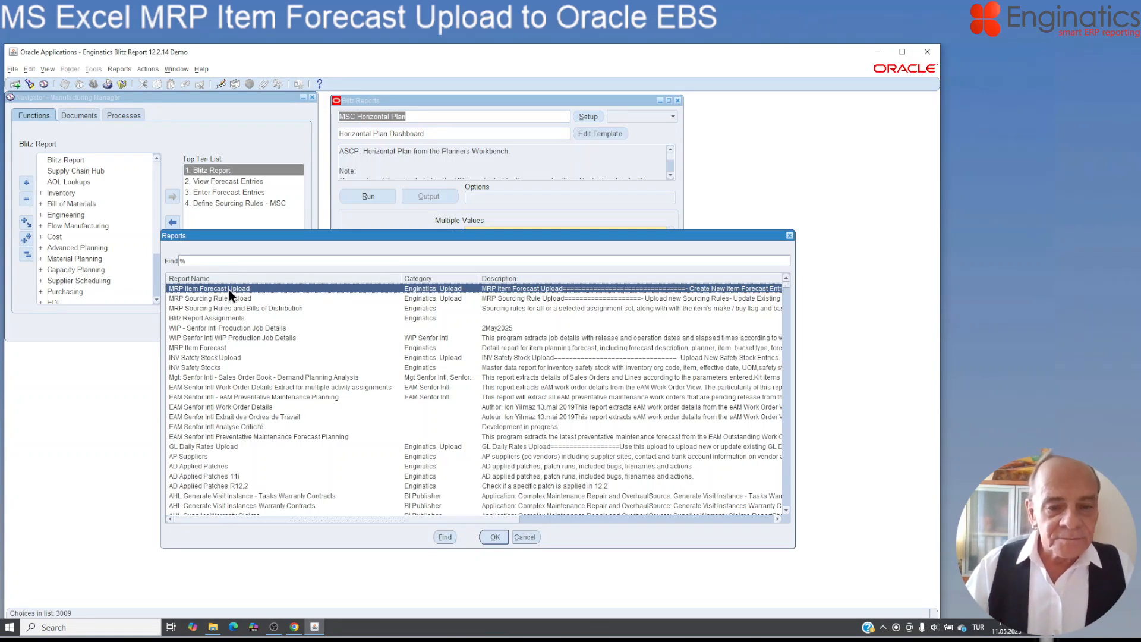
left_click(496, 537)
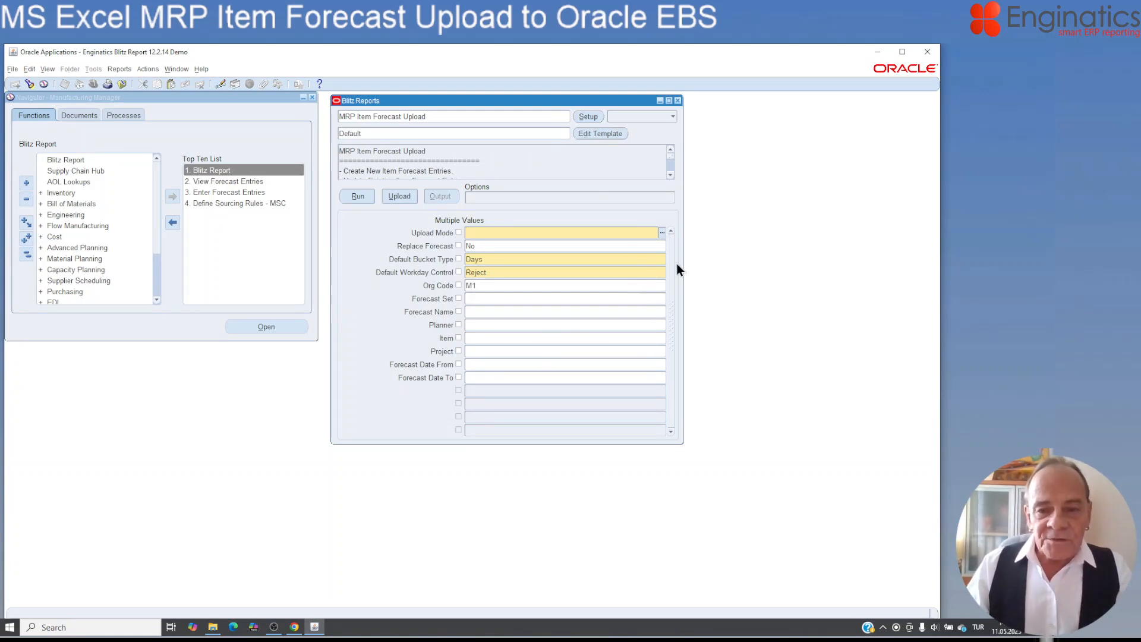
Set the report's Upload Mode parameter to Create, Update.
left_click(661, 232)
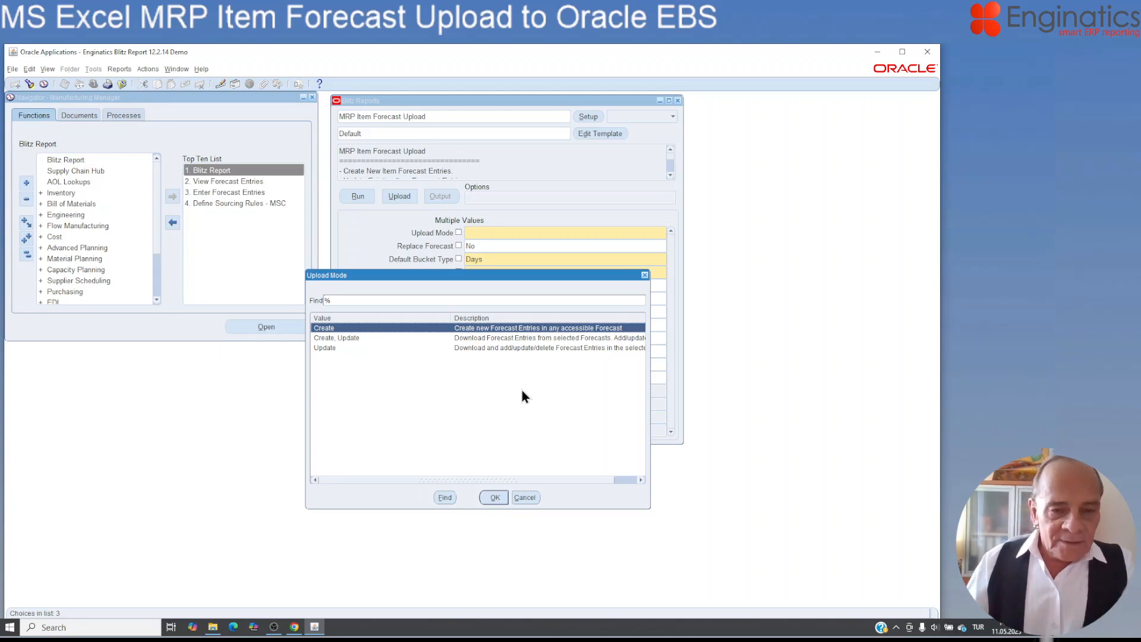
left_click(356, 340)
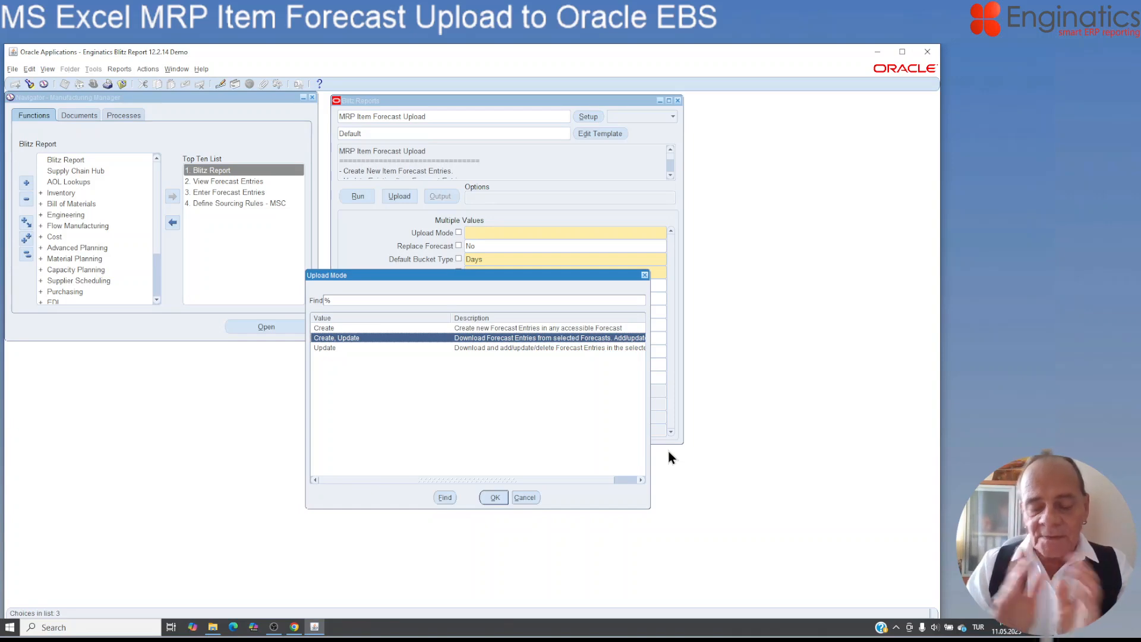
left_click(325, 348)
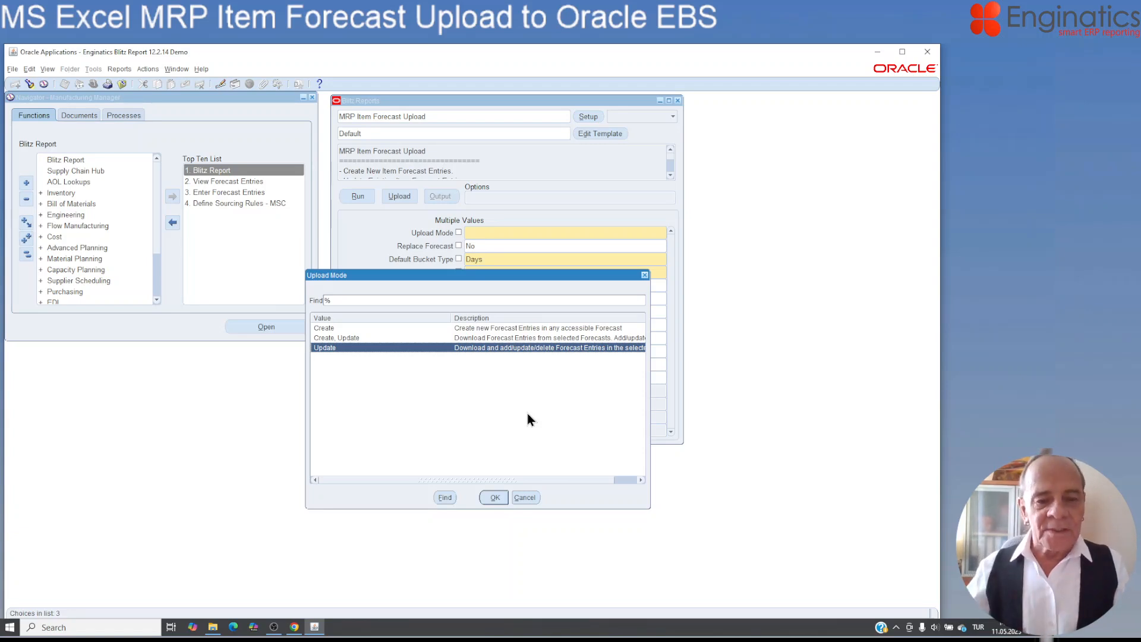
left_click(348, 338)
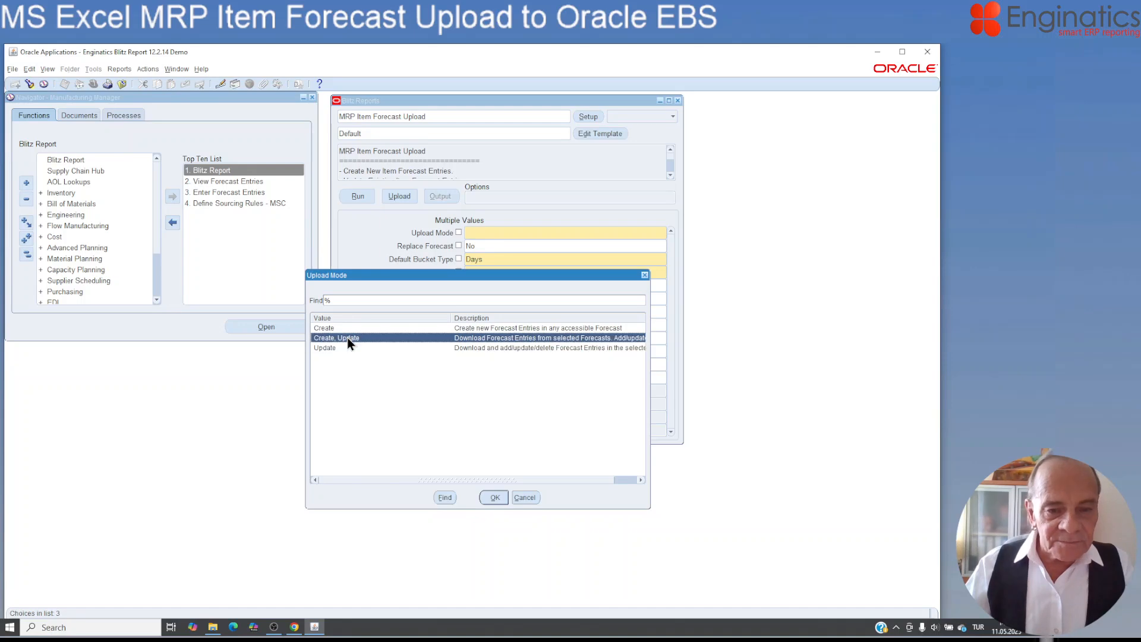
left_click(496, 498)
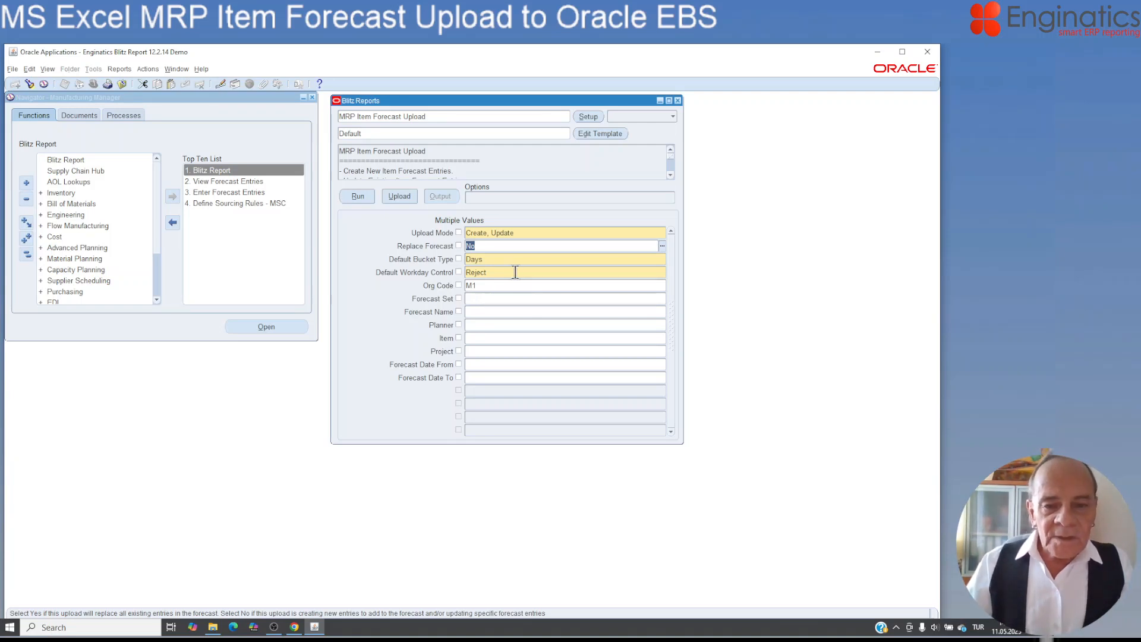
Choose Days as the Default Bucket Type and Shift forward as the Default Workday Control.
left_click(497, 260)
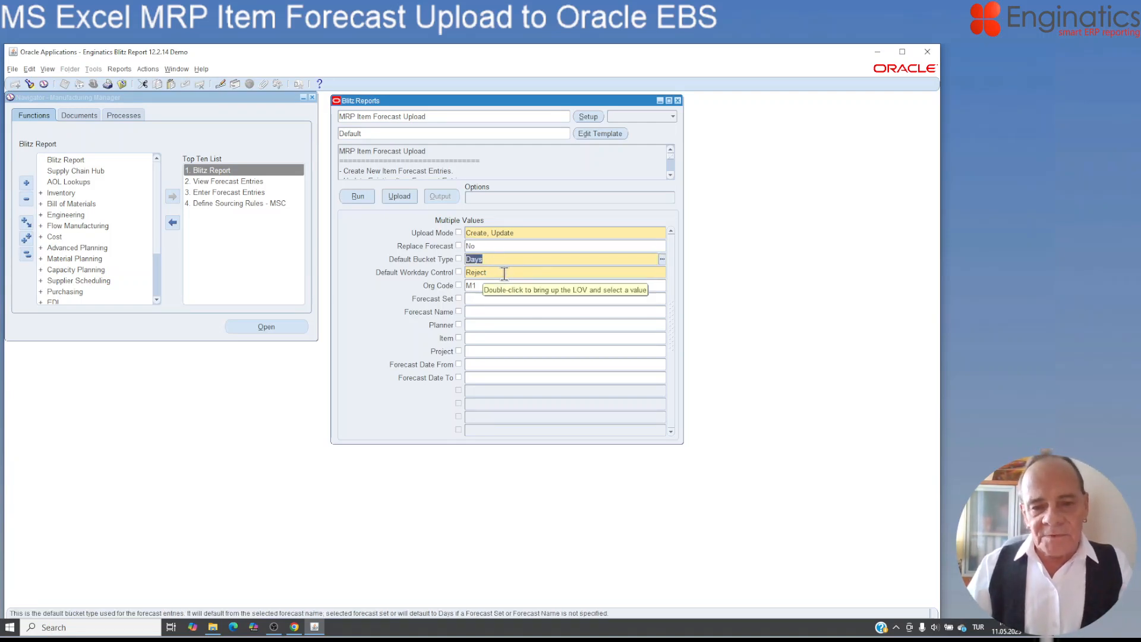
left_click(661, 260)
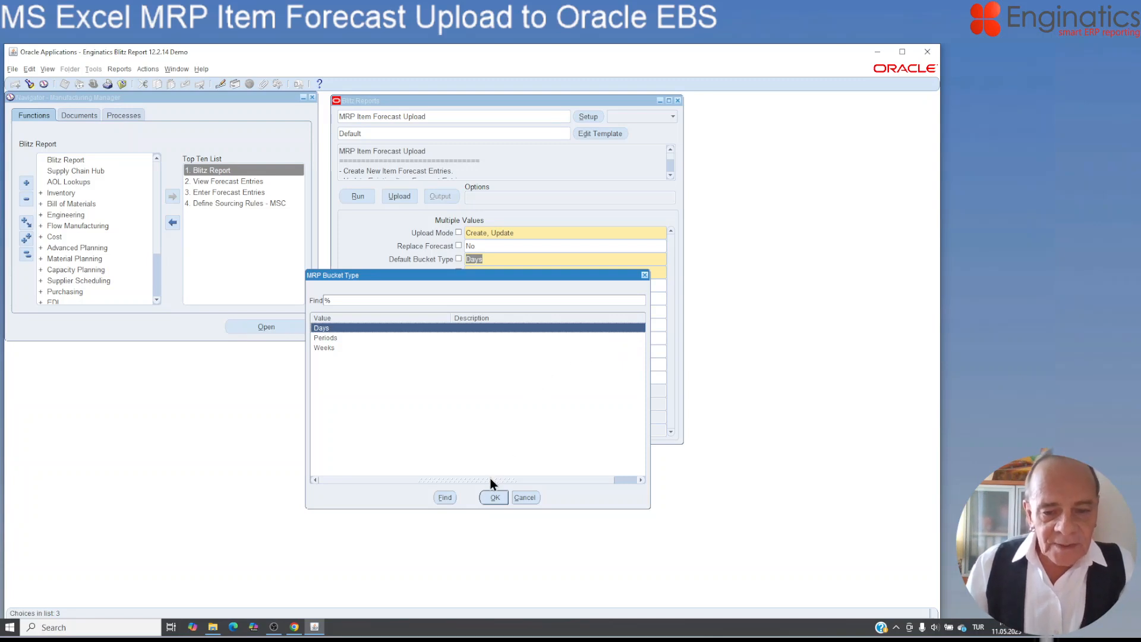
left_click(490, 496)
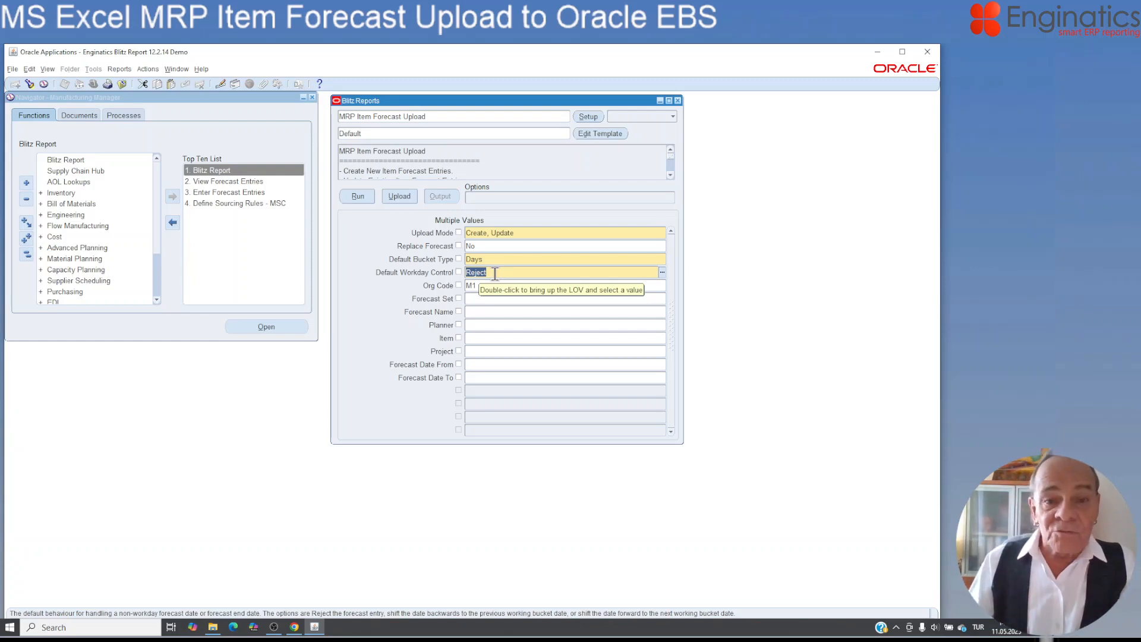
left_click(663, 272)
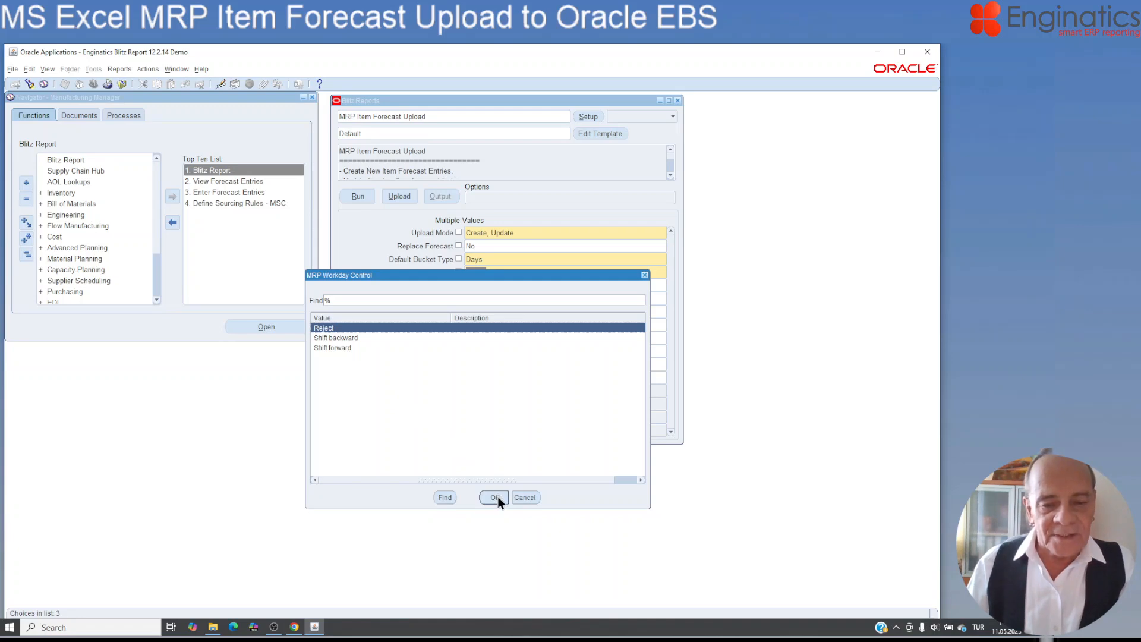
left_click(348, 348)
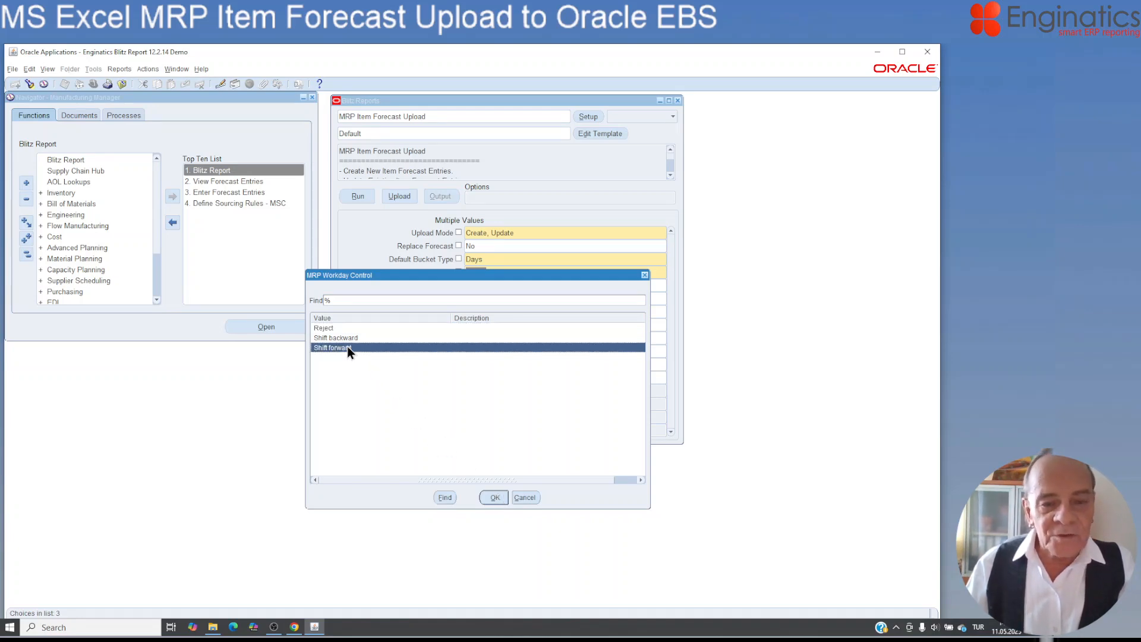
left_click(500, 498)
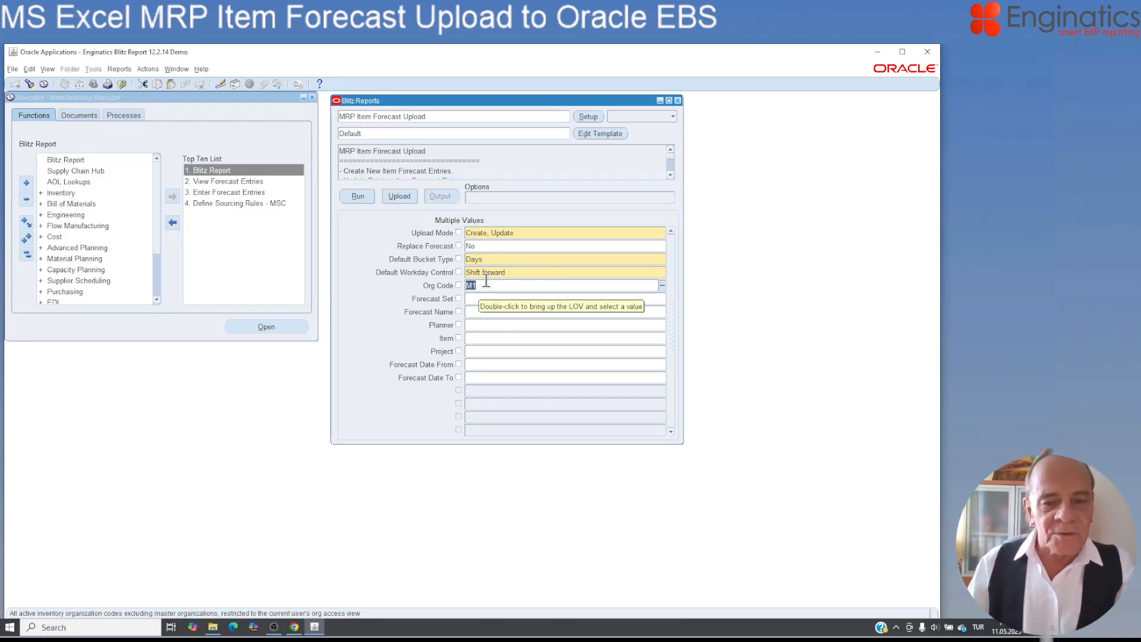
Look up forecast names beginning with F-M1-E and set the Forecast Name parameter to F-M1-EEC-I.
left_click(478, 299)
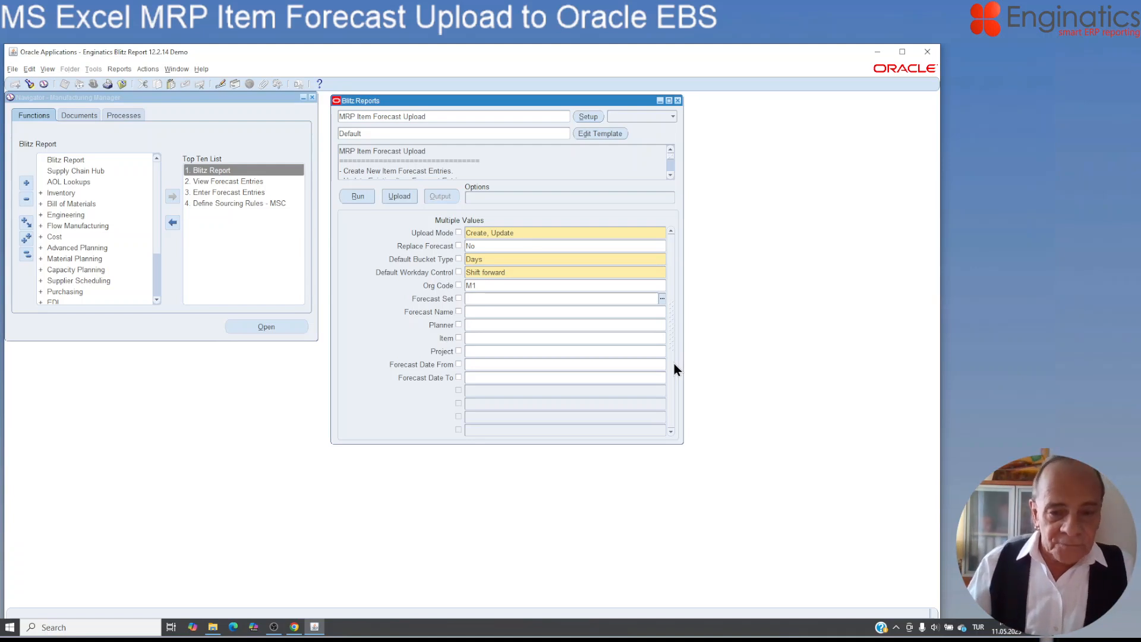
left_click(473, 313)
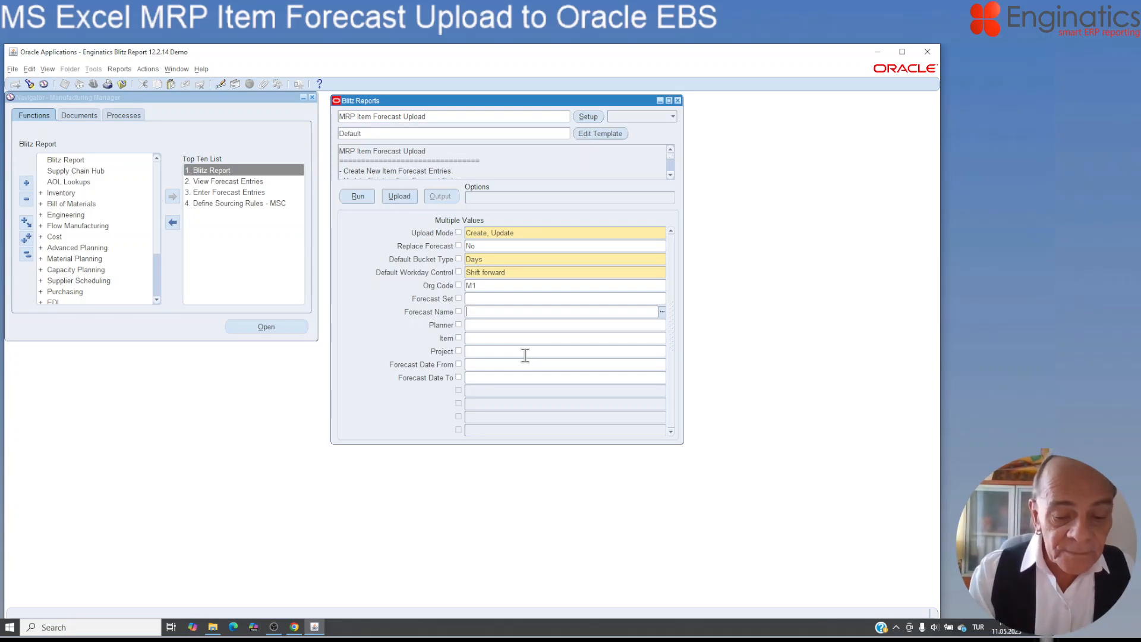
type("F-M")
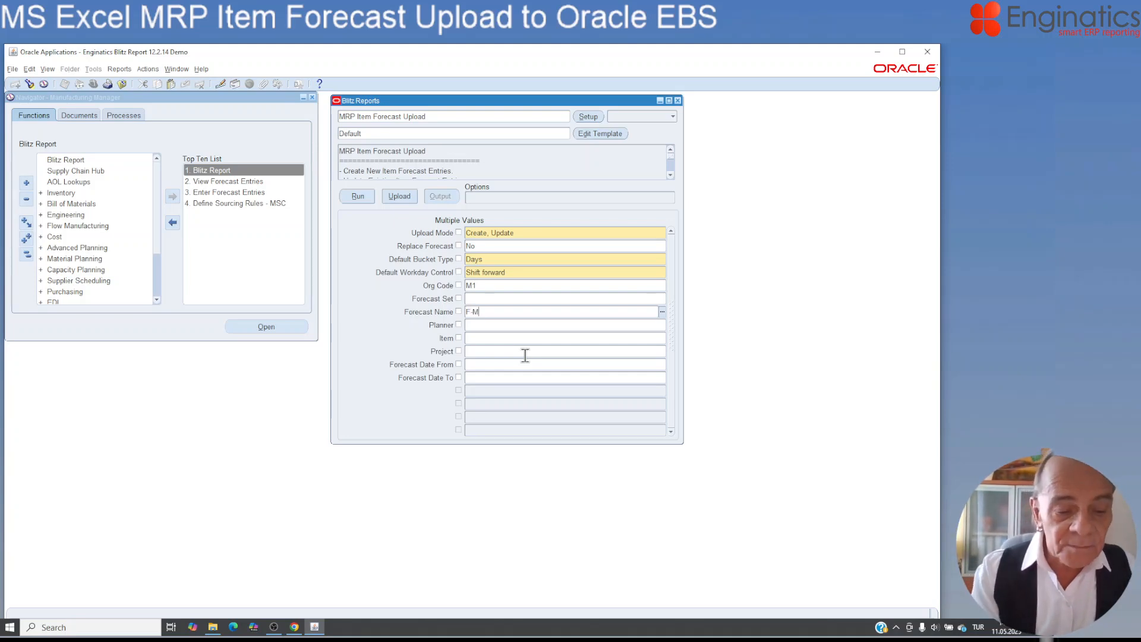
type("1")
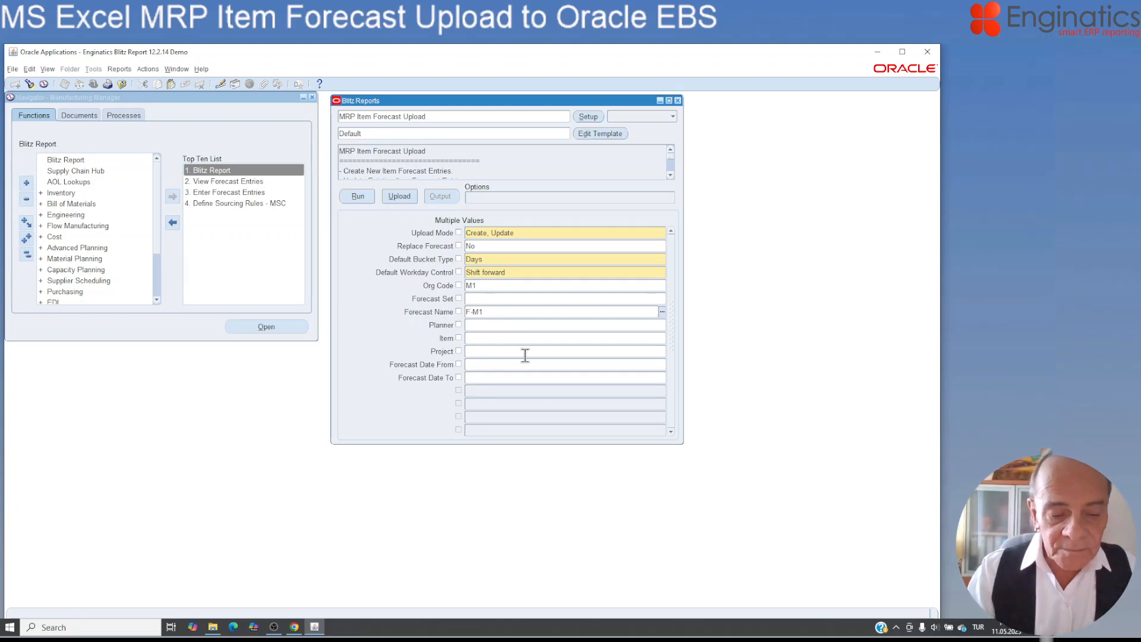
type("-E")
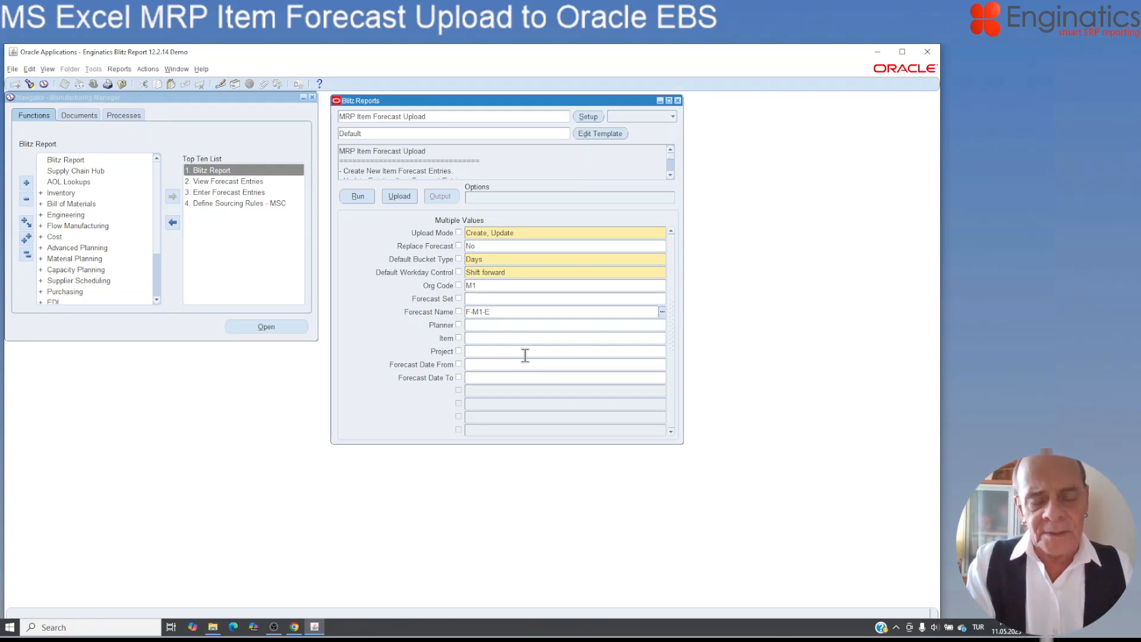
key("Tab")
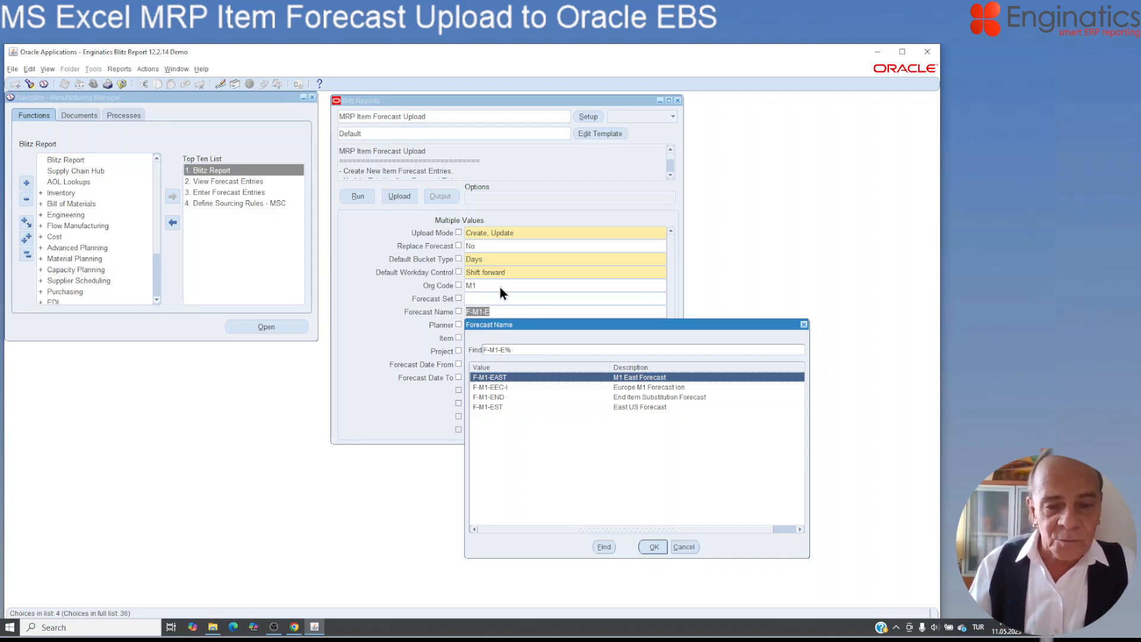
left_click(495, 386)
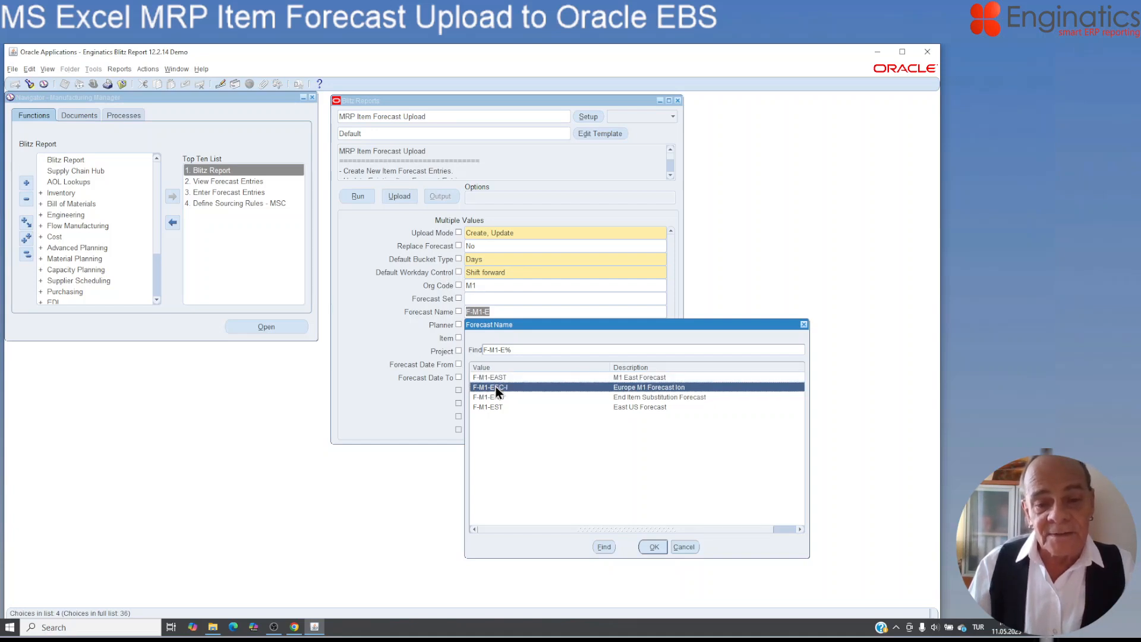
left_click(654, 546)
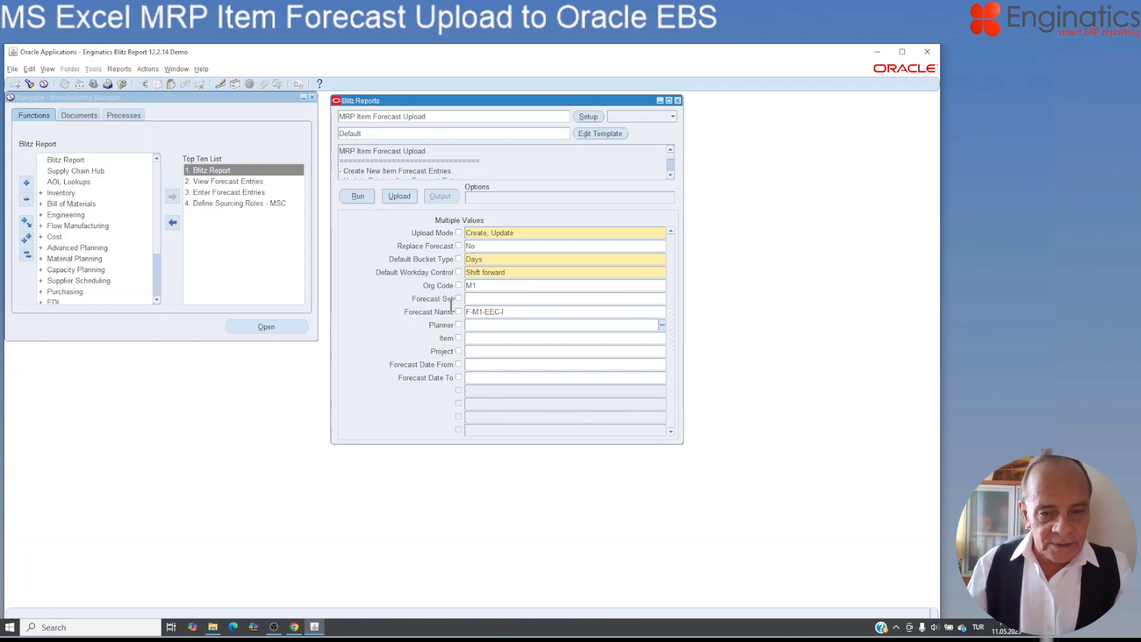
Run the forecast upload report and open the downloaded MRP Item Forecast Upload workbook in Excel.
left_click(662, 323)
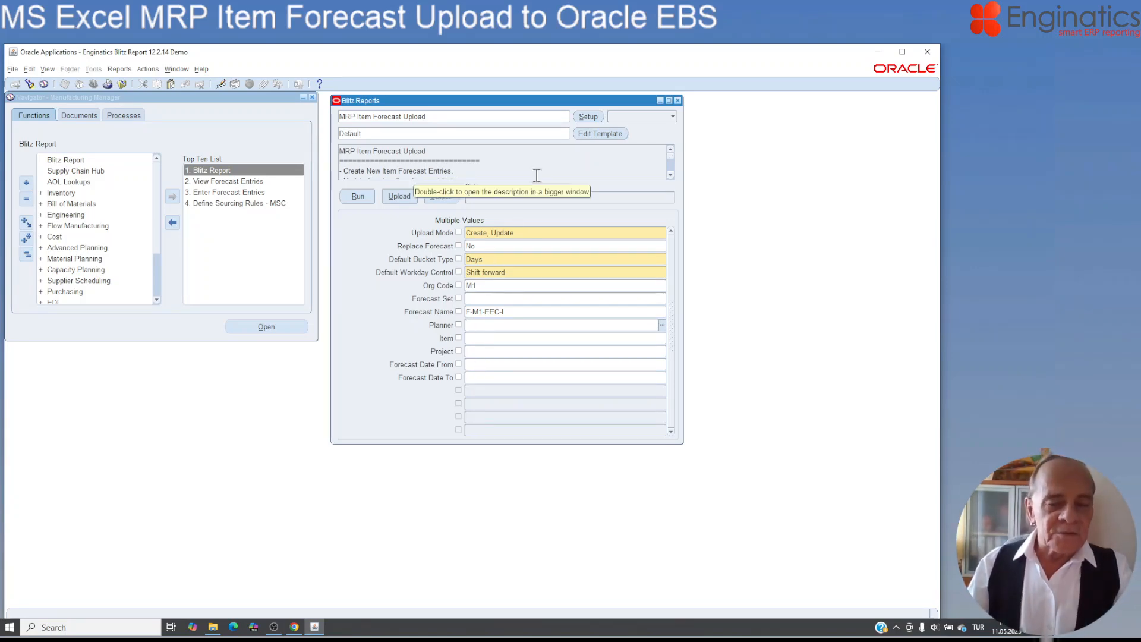
left_click(359, 196)
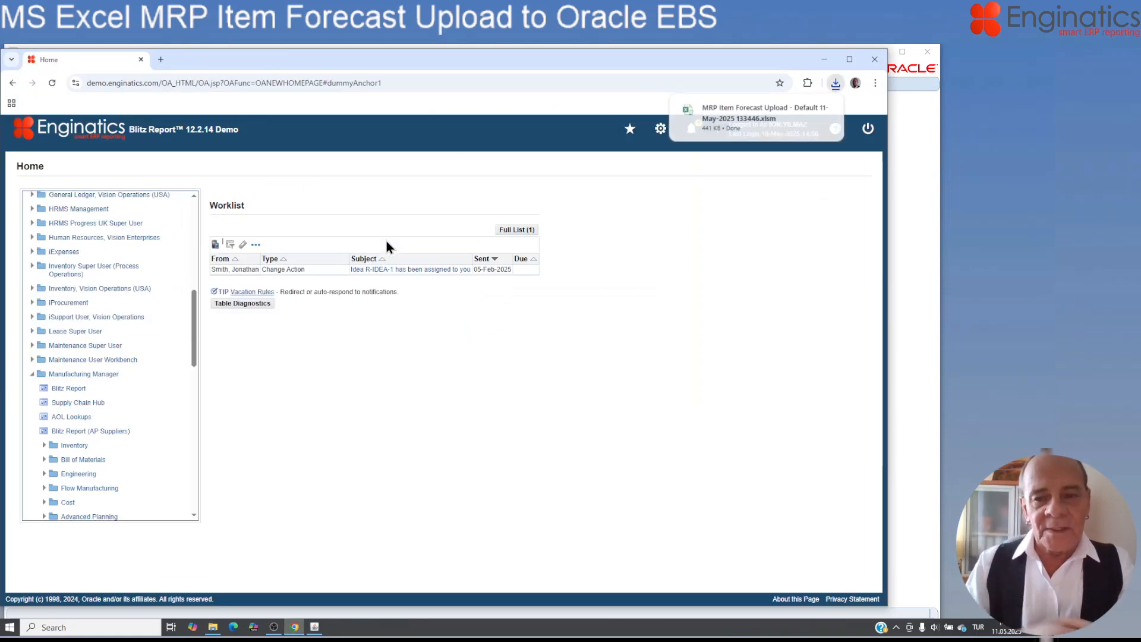
left_click(719, 110)
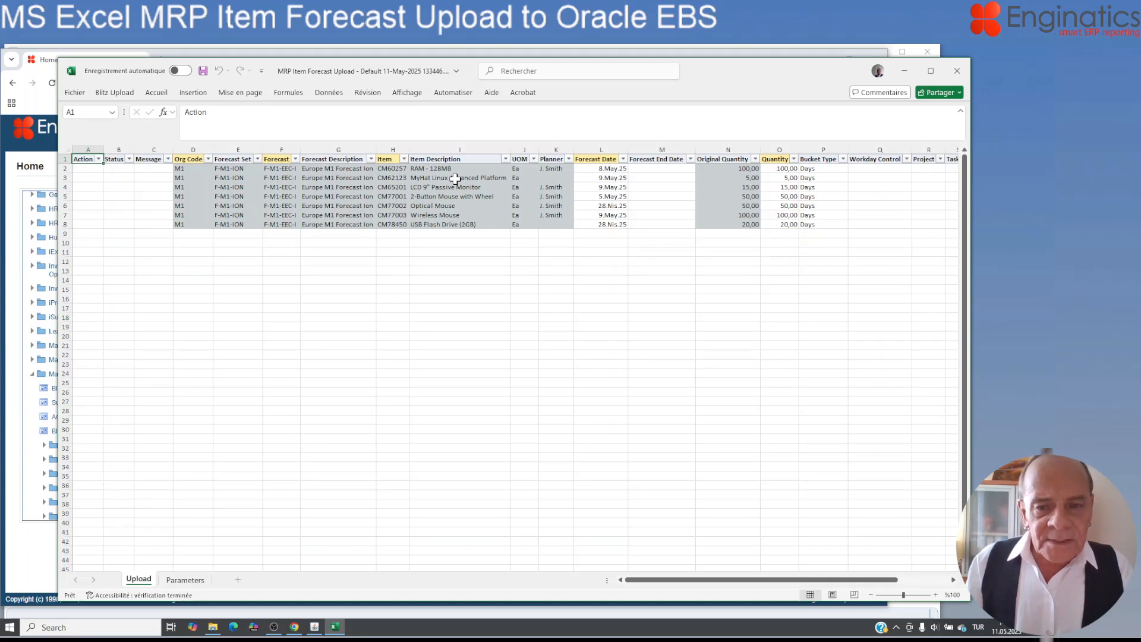
Change the forecast entry for item CM62123 to forecast date 13.05.2025 and quantity 0.
left_click(610, 179)
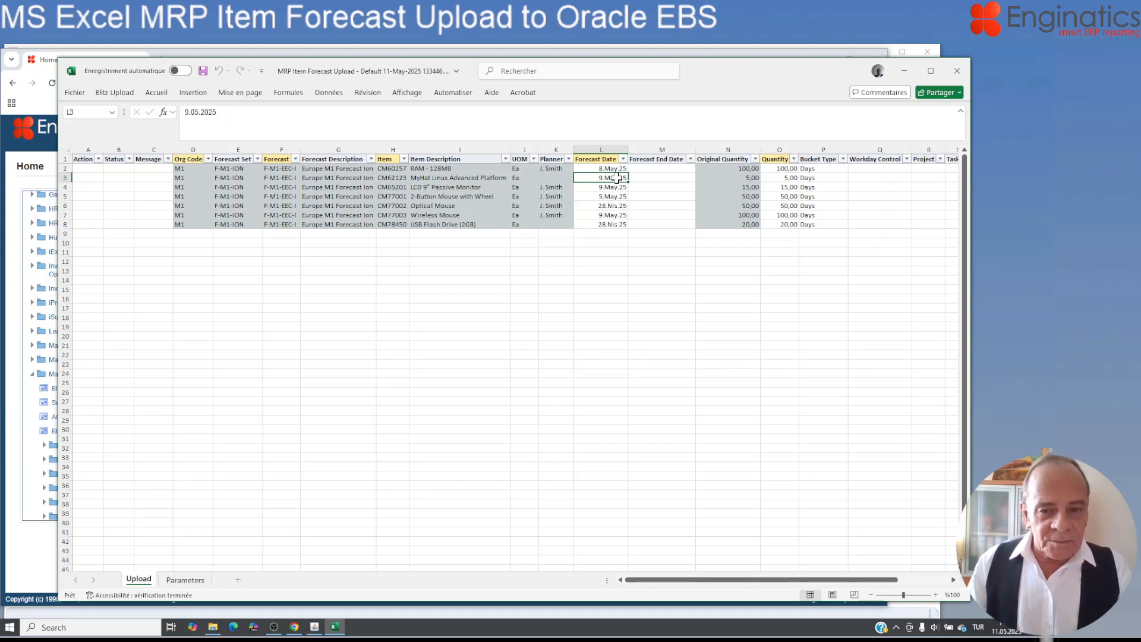
left_click(191, 112)
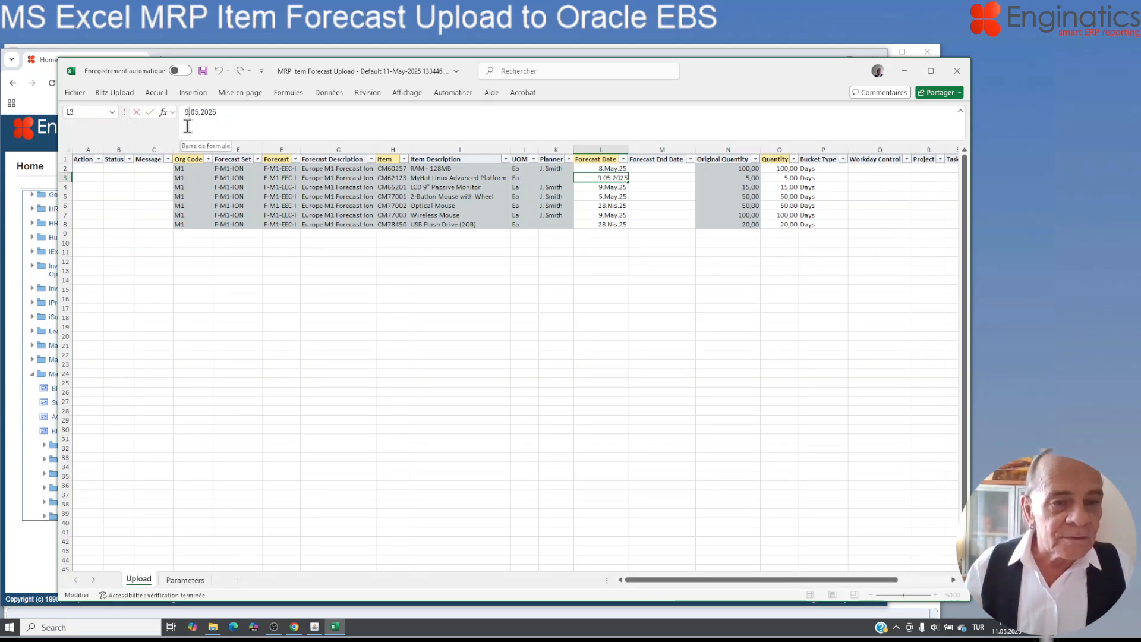
key("BackSpace")
type("13")
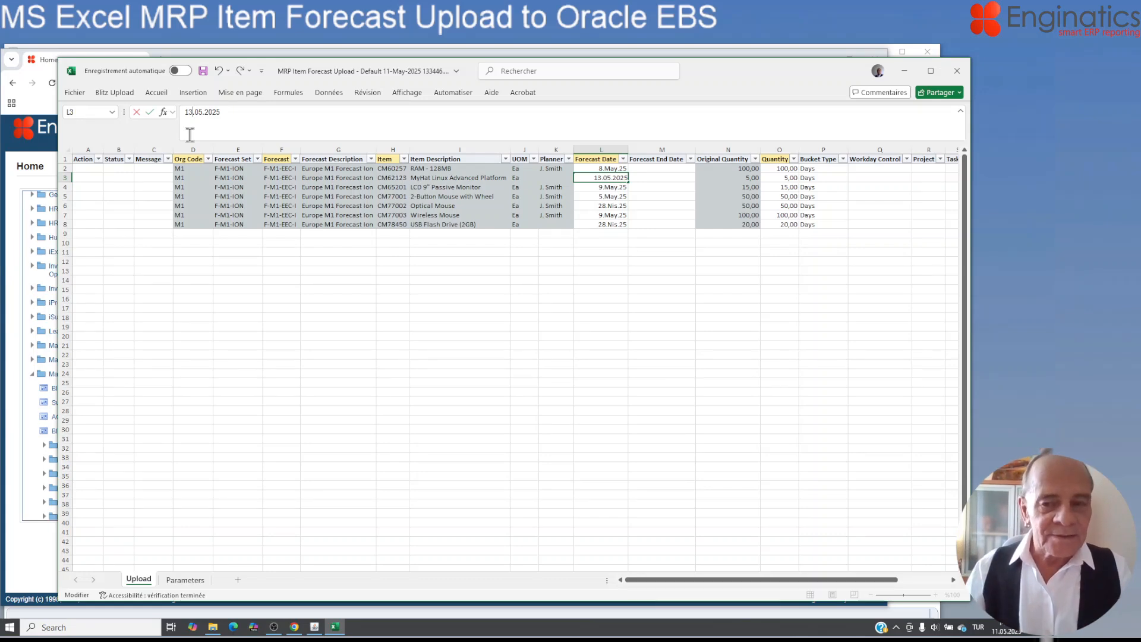
left_click(788, 177)
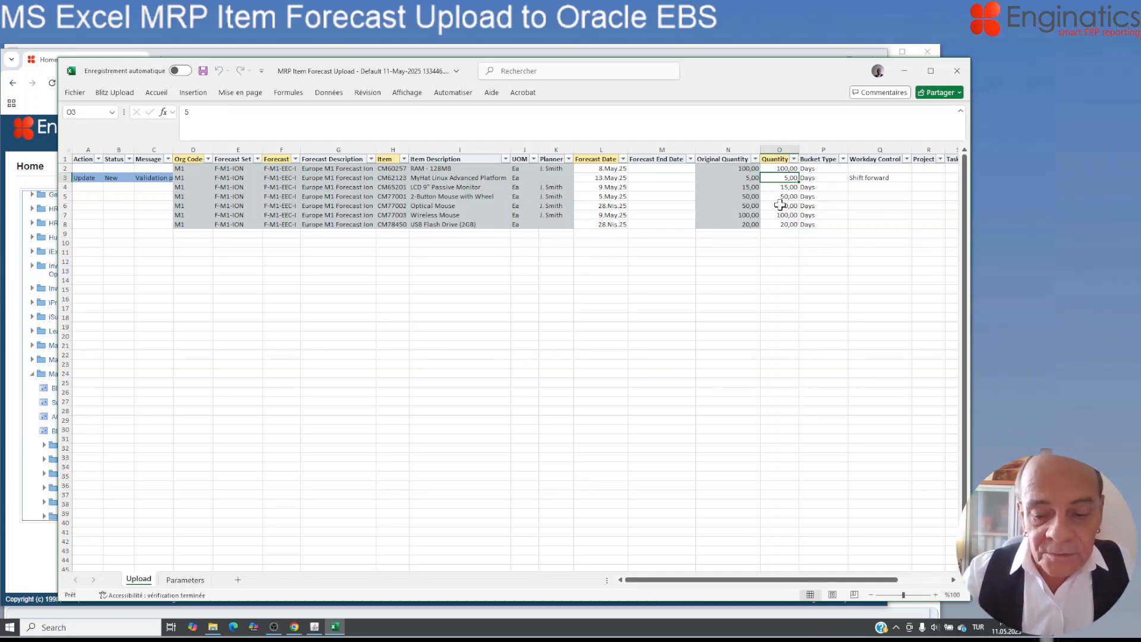
type("0")
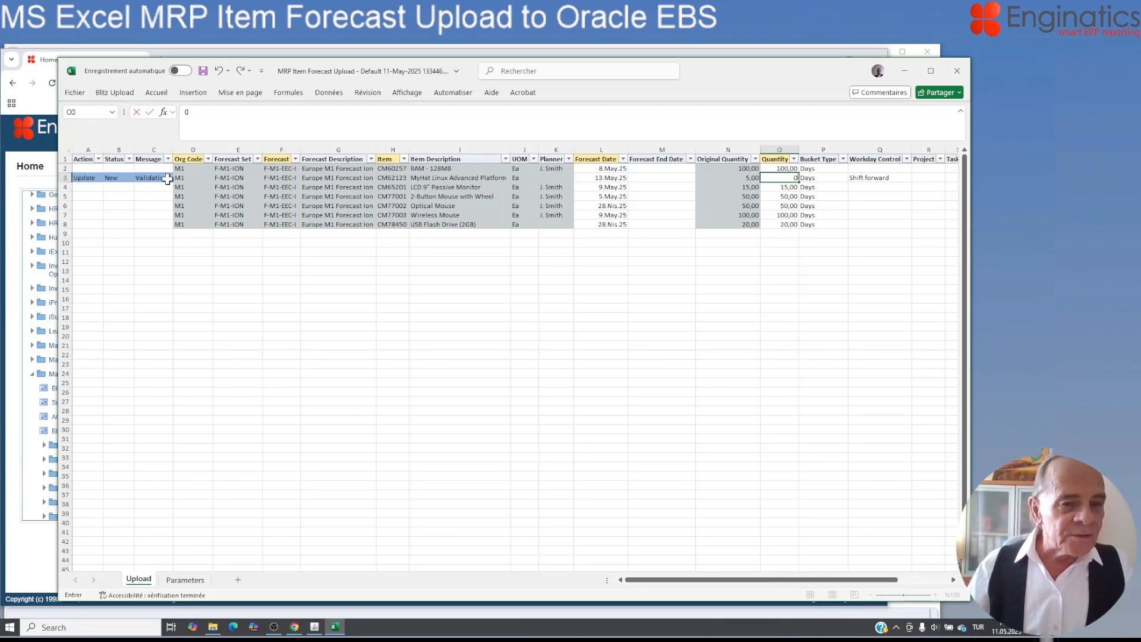
Check the Action, Status and Message cells of the CM62123 row and the item cell of the Wireless Mouse row.
left_click(82, 178)
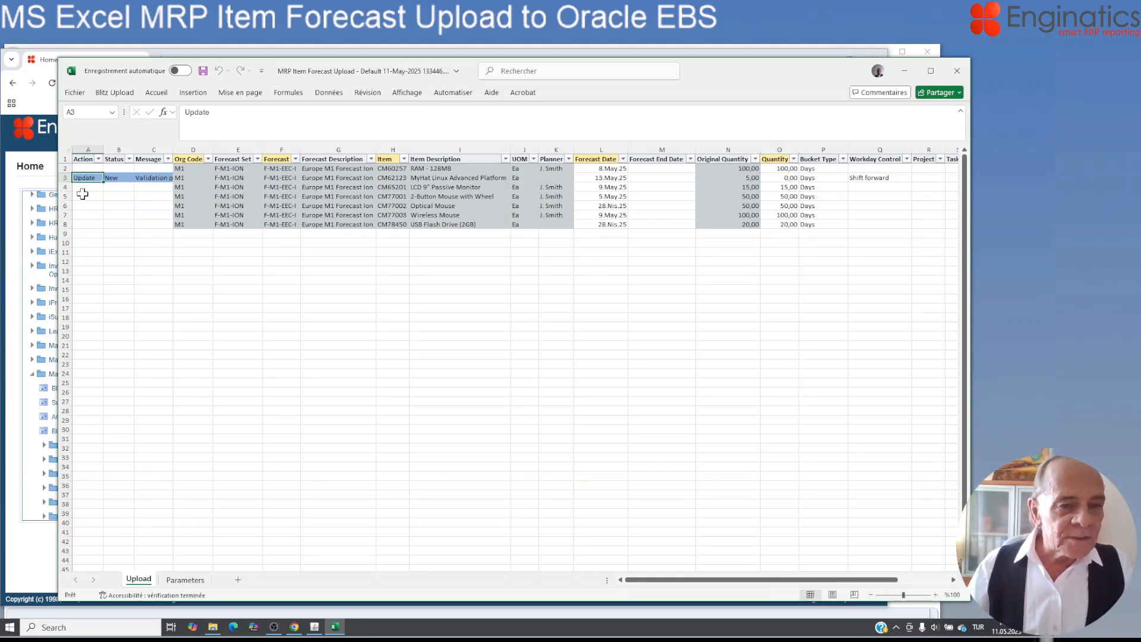
left_click(117, 177)
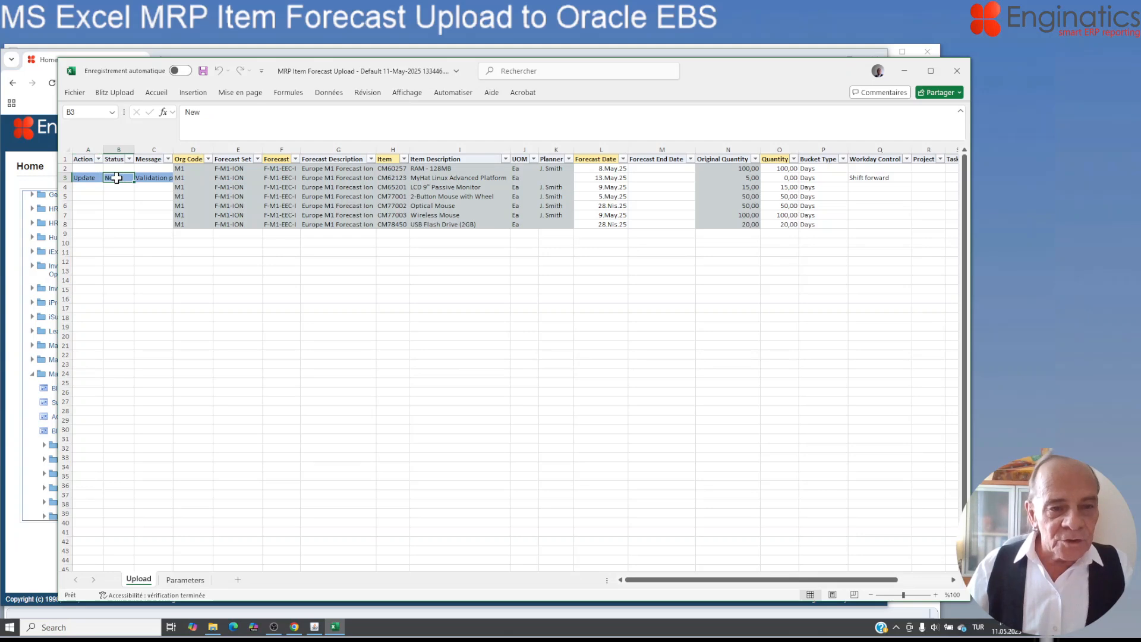
left_click(154, 177)
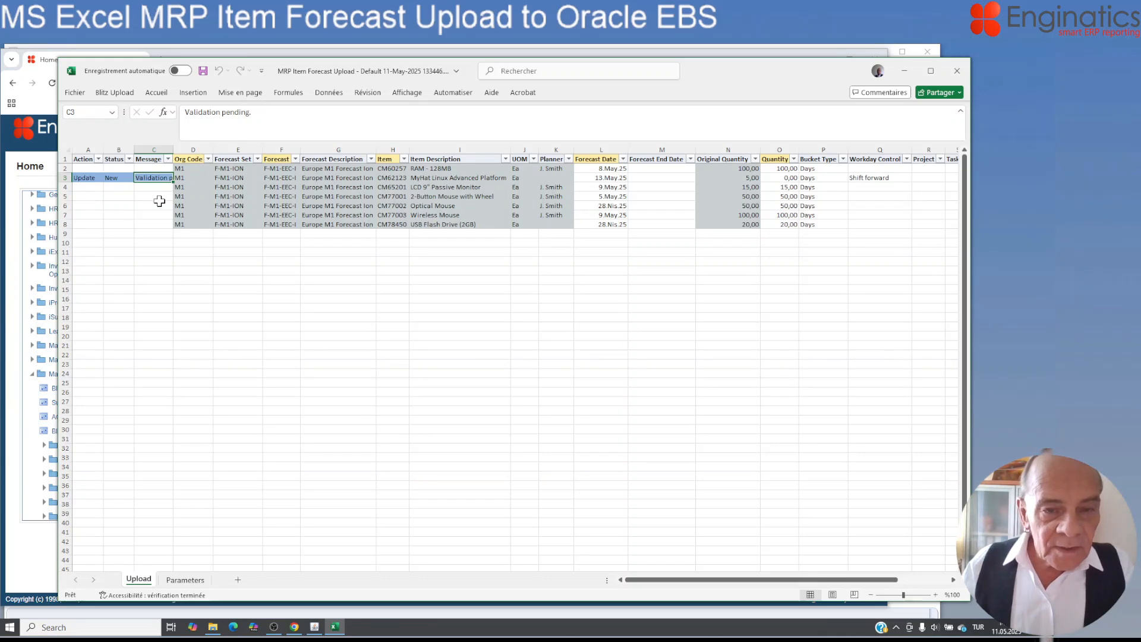
left_click(403, 218)
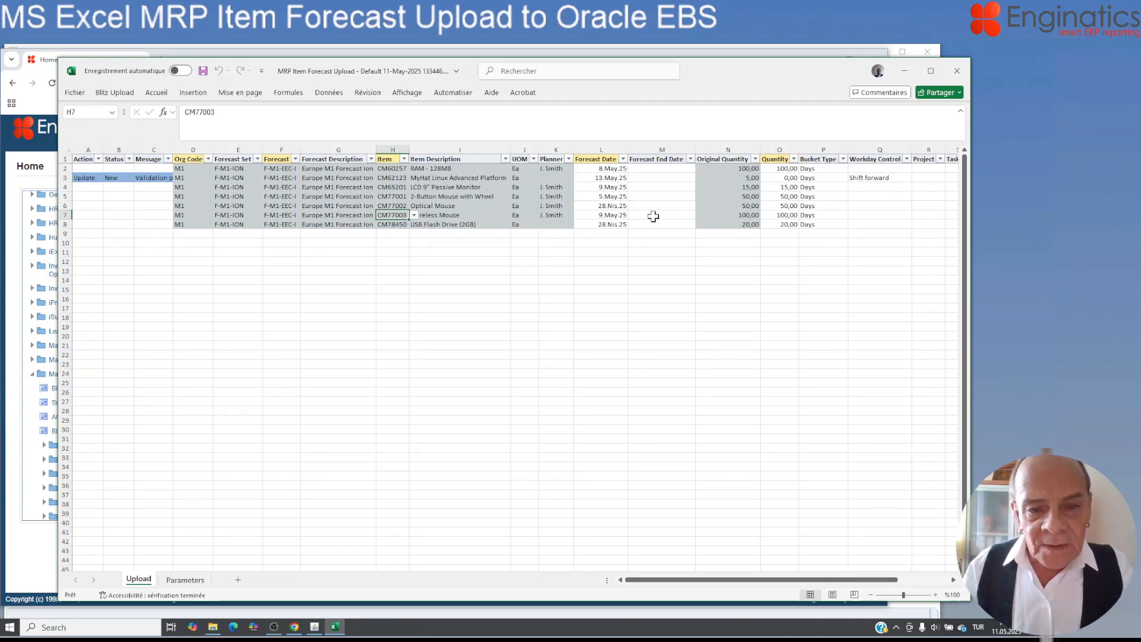
Change the forecast date of the Wireless Mouse row to 13.05.2025.
left_click(618, 216)
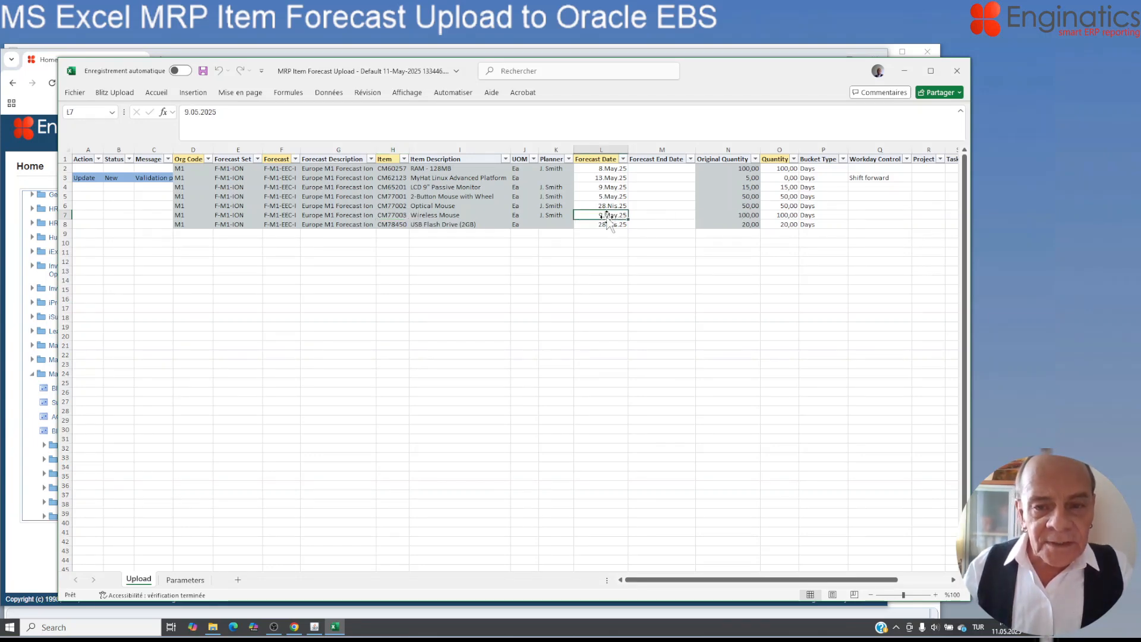
left_click(183, 114)
key("Delete")
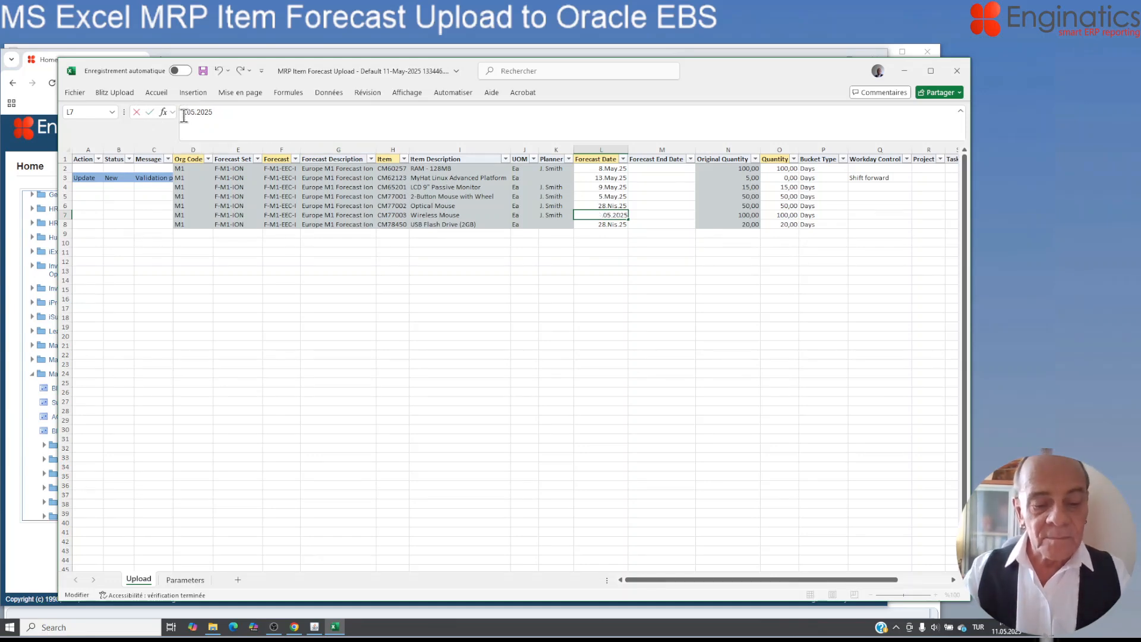
type("13")
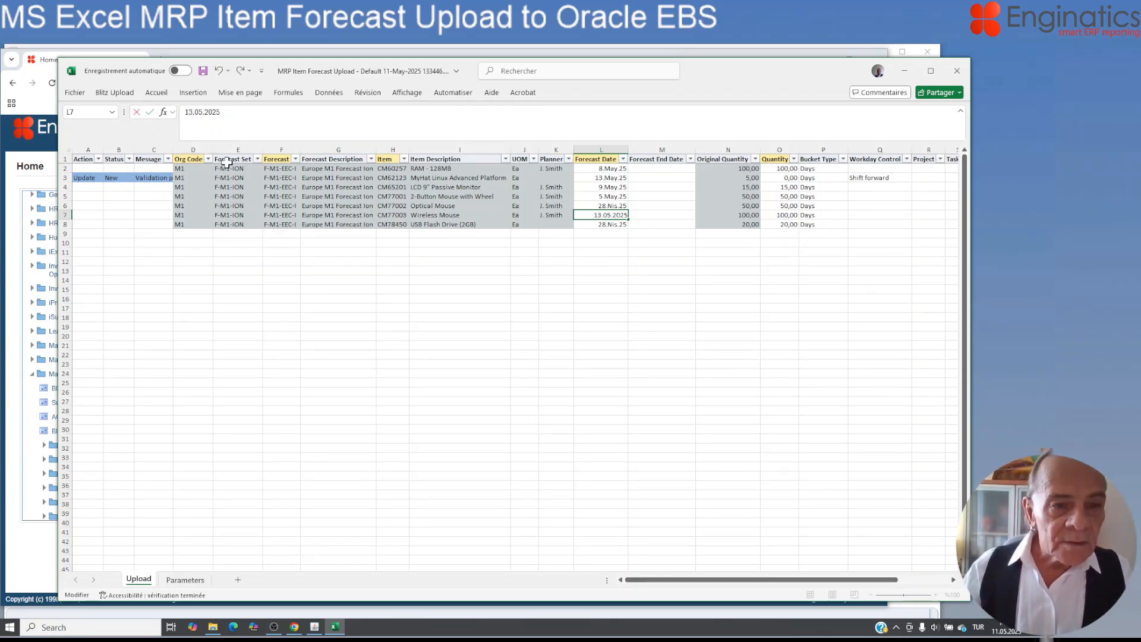
Set the Wireless Mouse row's quantity to 50 and check its Action and Message cells.
left_click(774, 213)
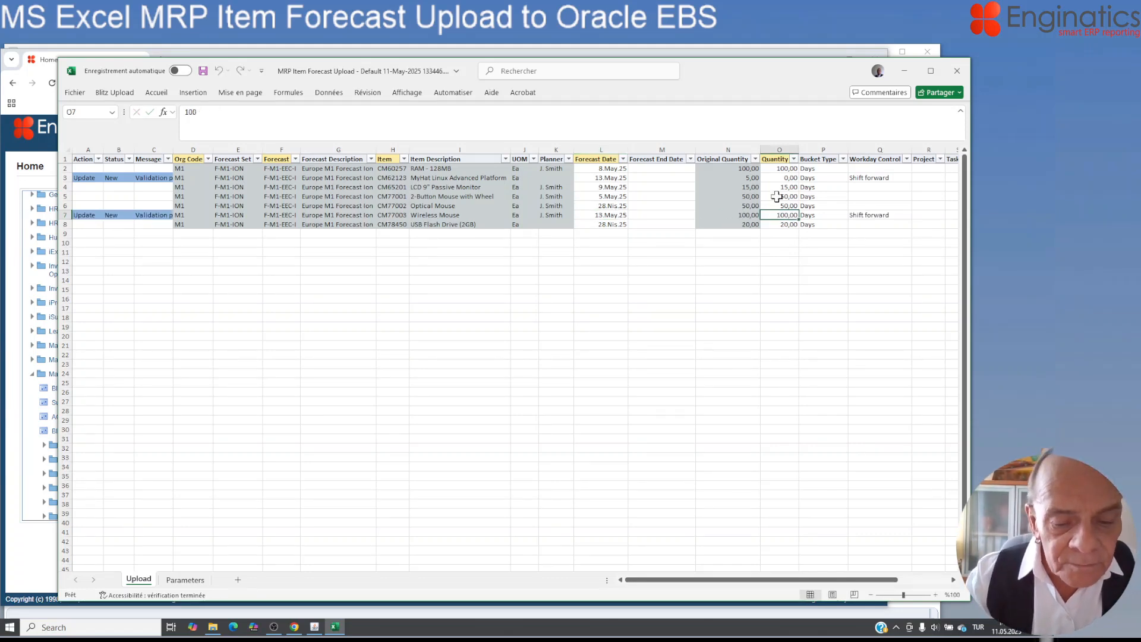
type("5*")
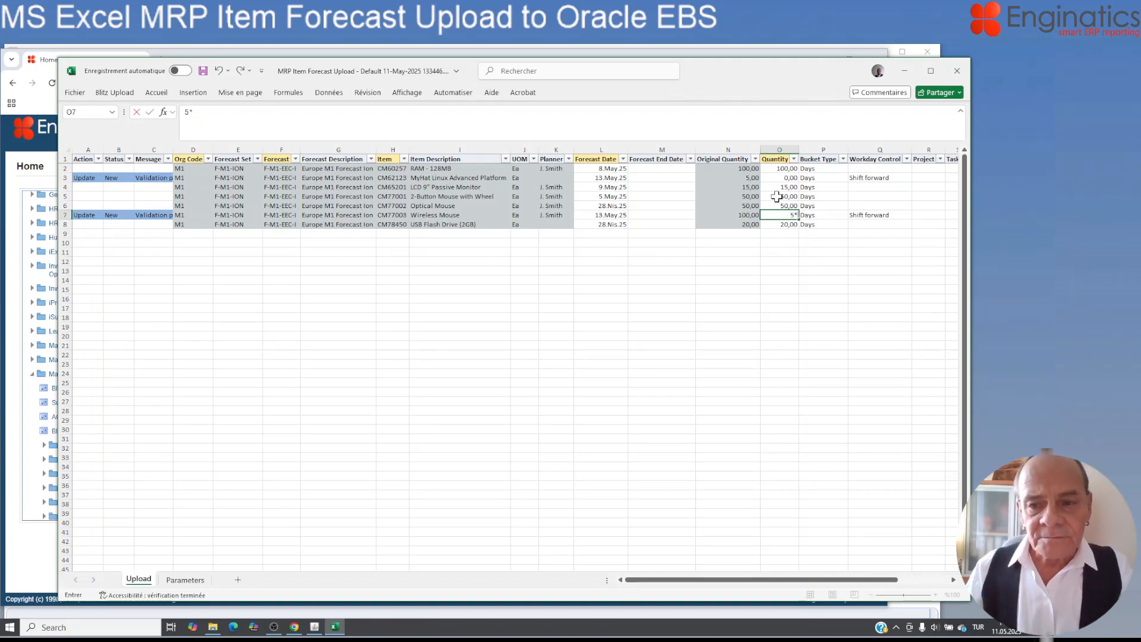
key("BackSpace")
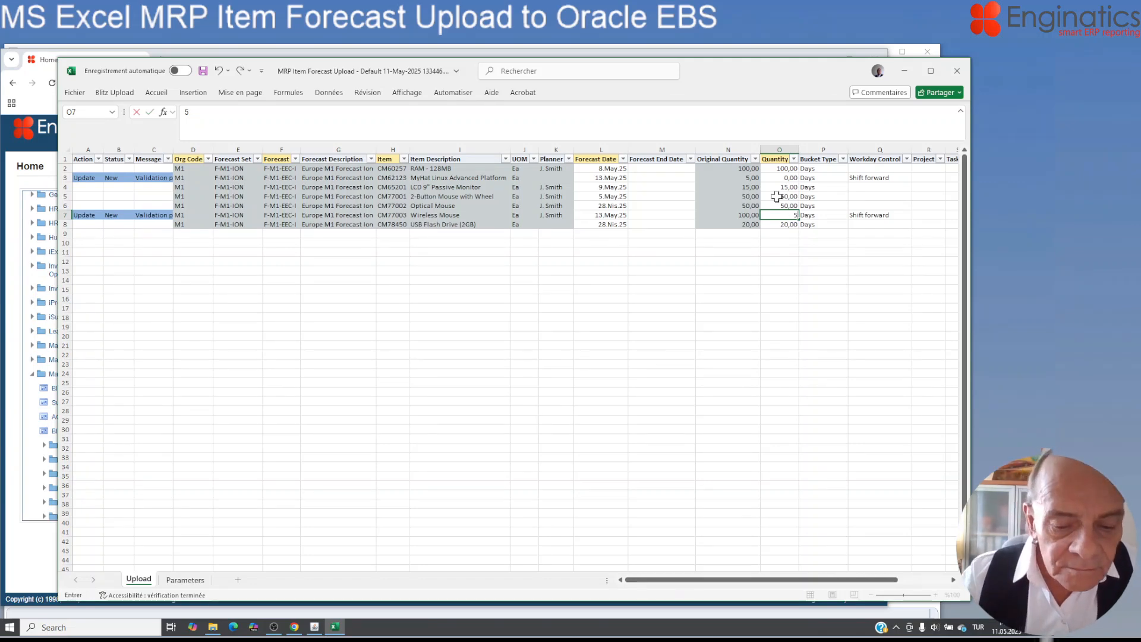
type("*")
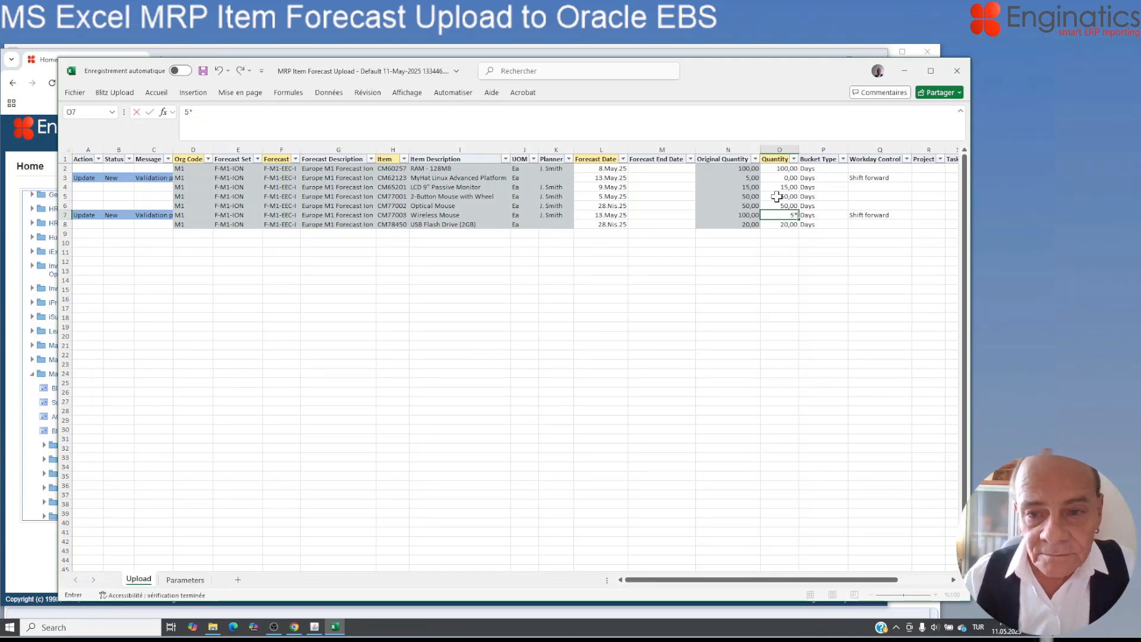
key("BackSpace")
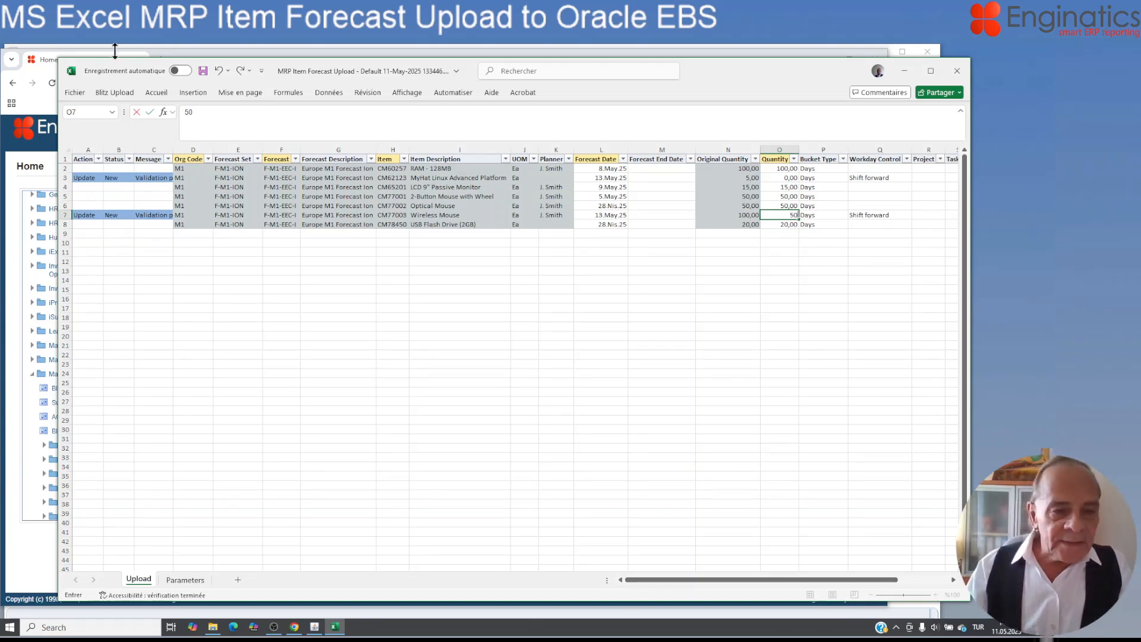
left_click(85, 215)
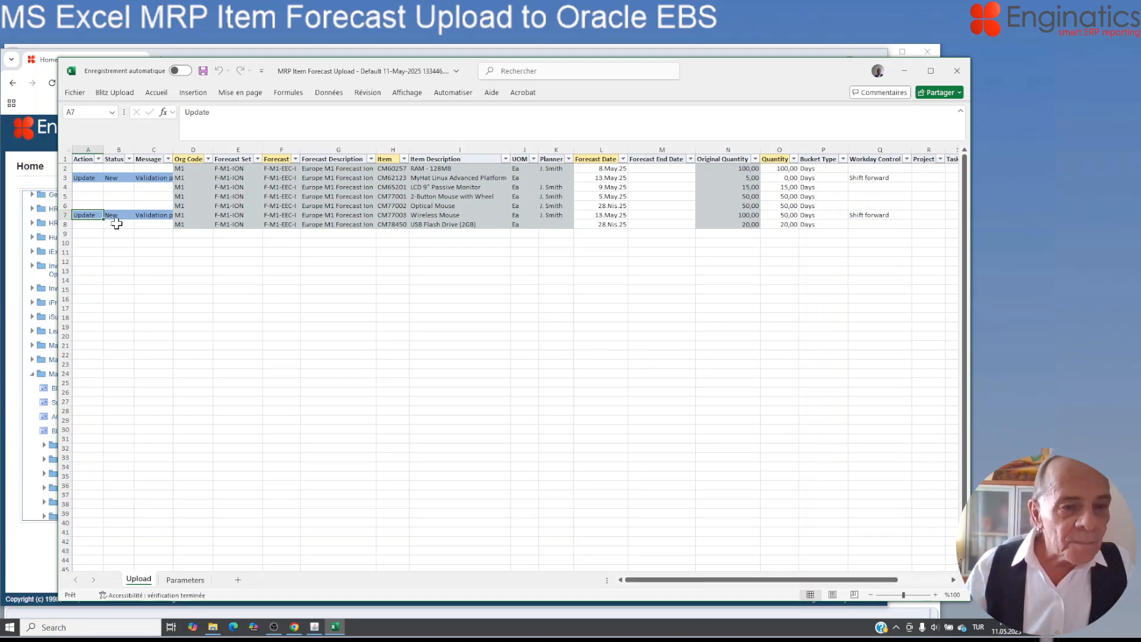
left_click(155, 216)
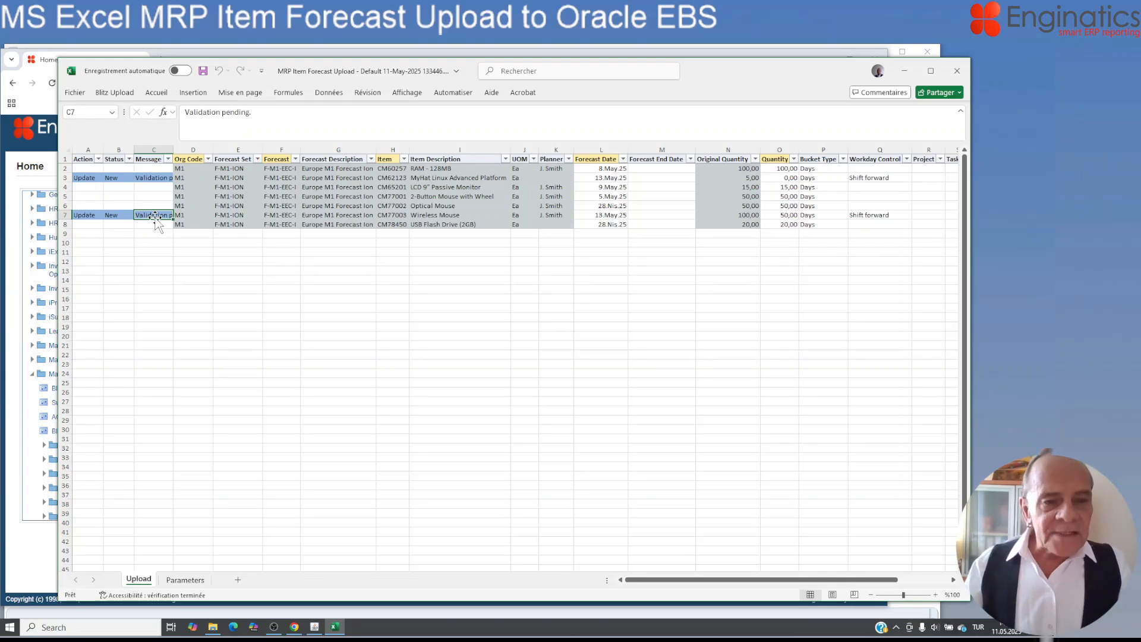
Start a new forecast entry in row 9 with org code M1 and the forecast F-M1-EEC-I copied from the row above.
left_click(182, 234)
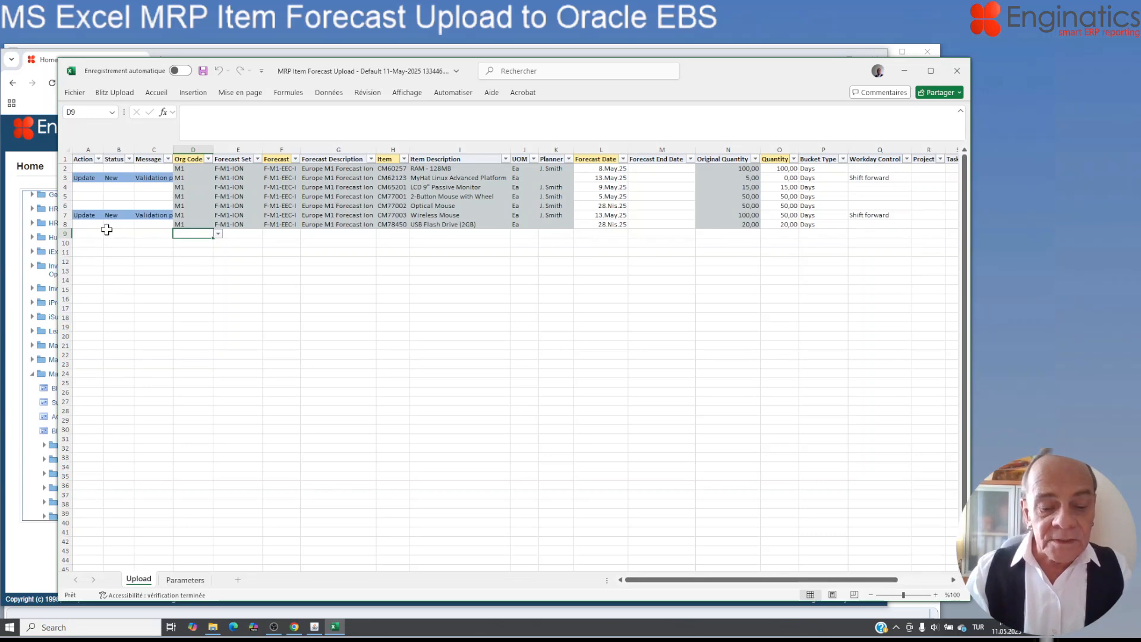
type("M")
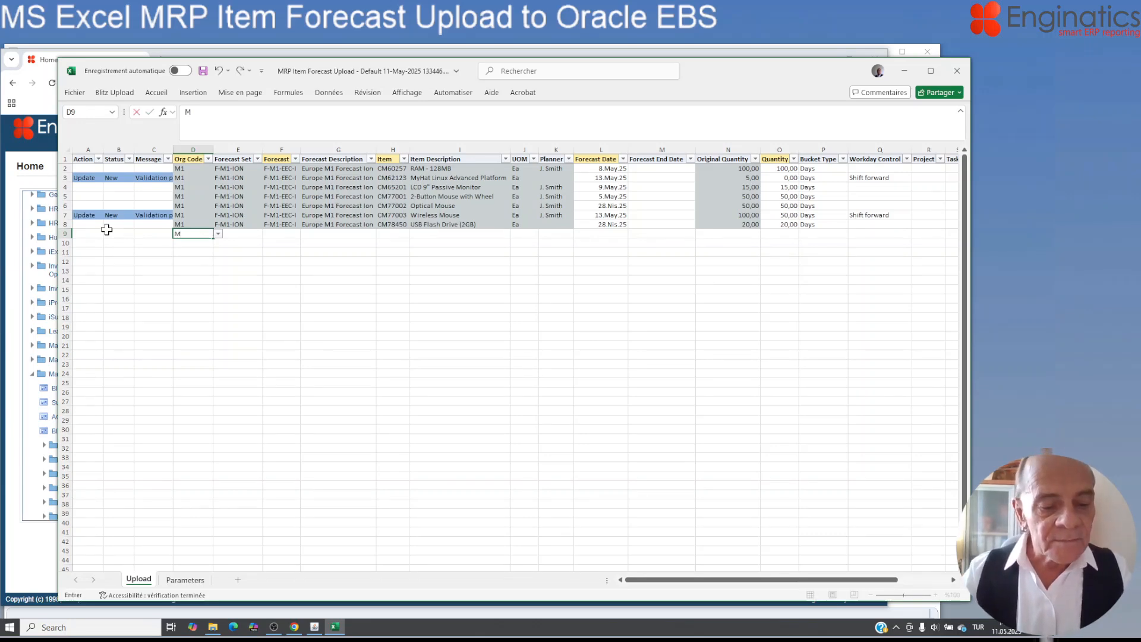
type("1")
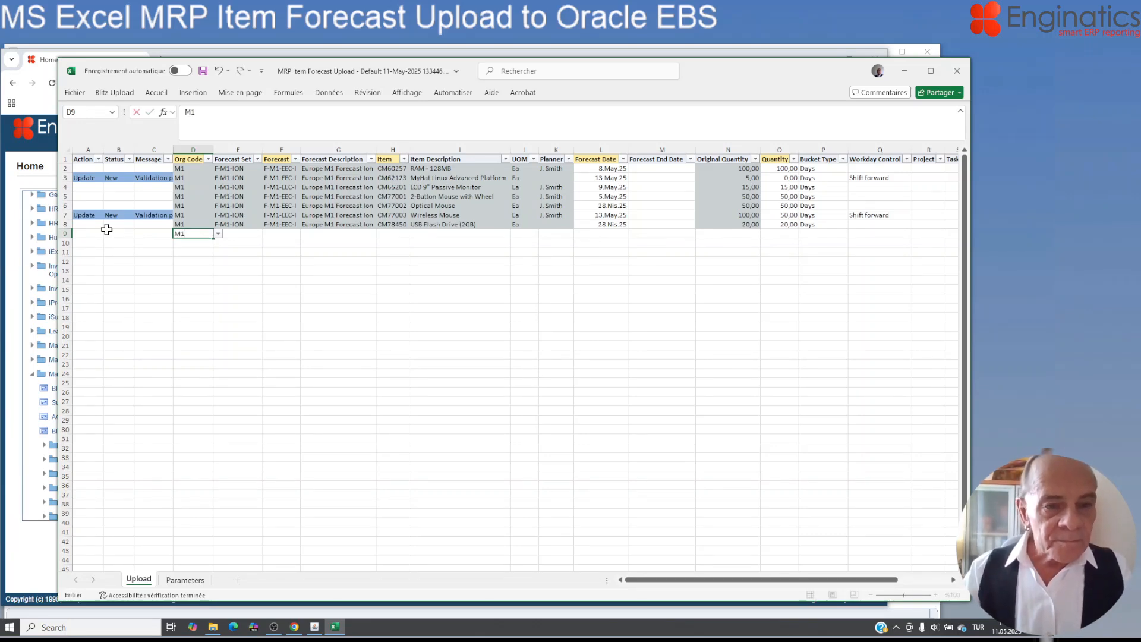
key("Tab")
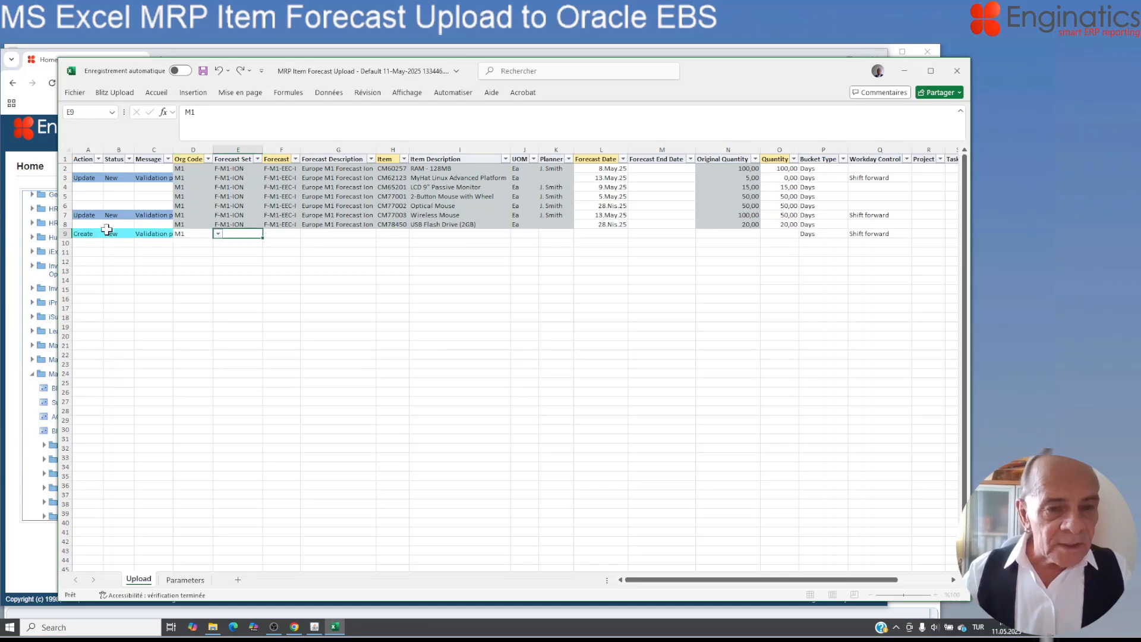
key("Tab")
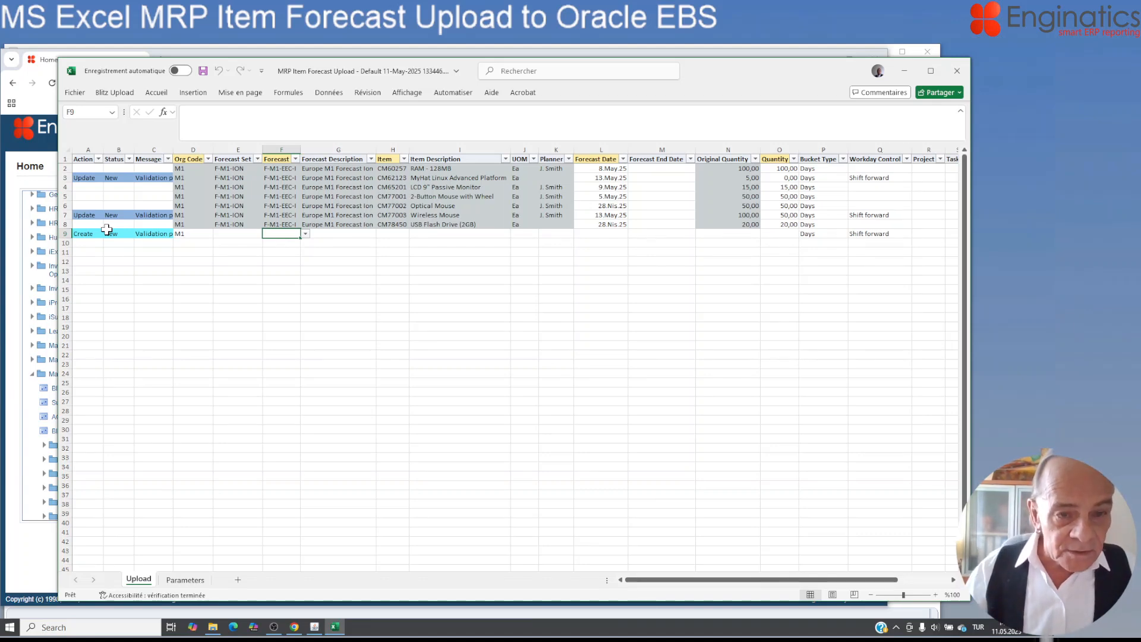
left_click(278, 224)
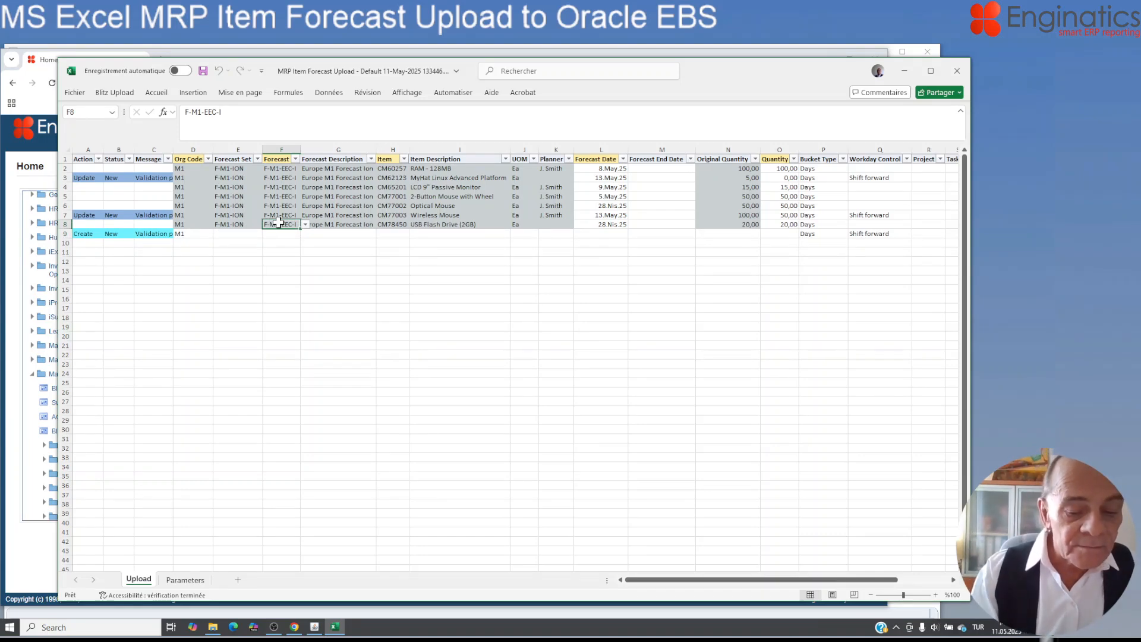
key("ctrl+c")
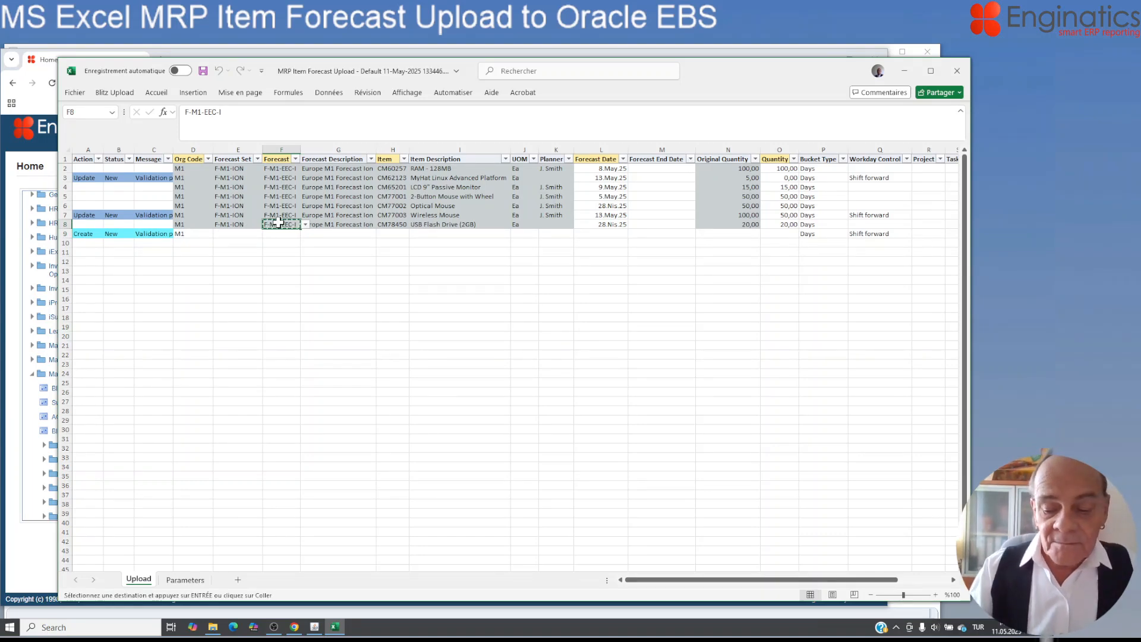
key("Down")
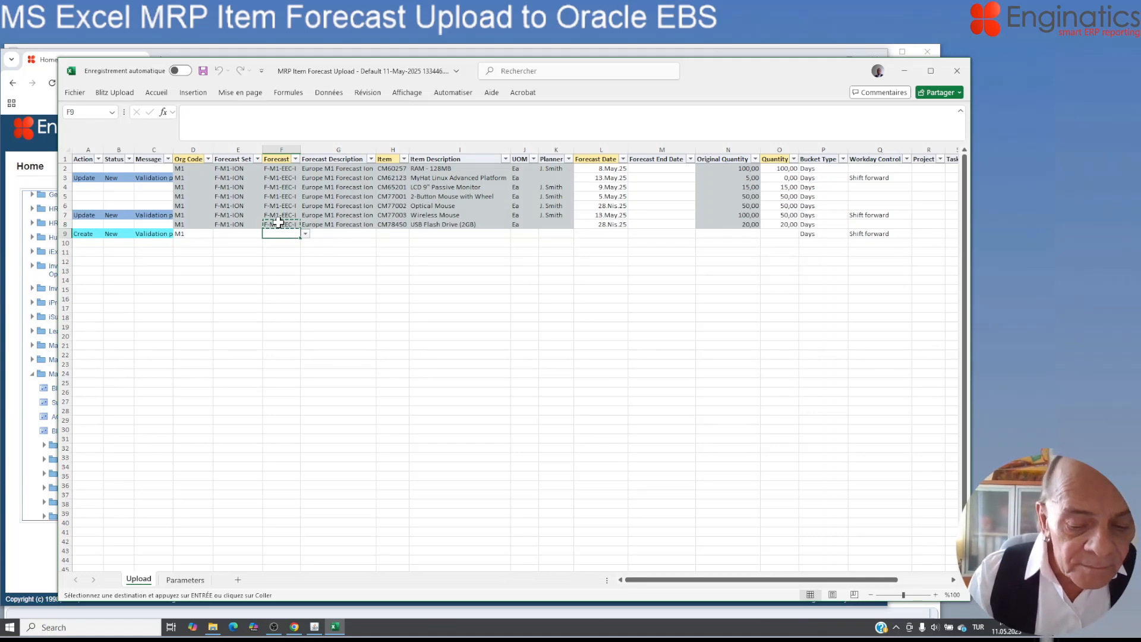
key("ctrl+v")
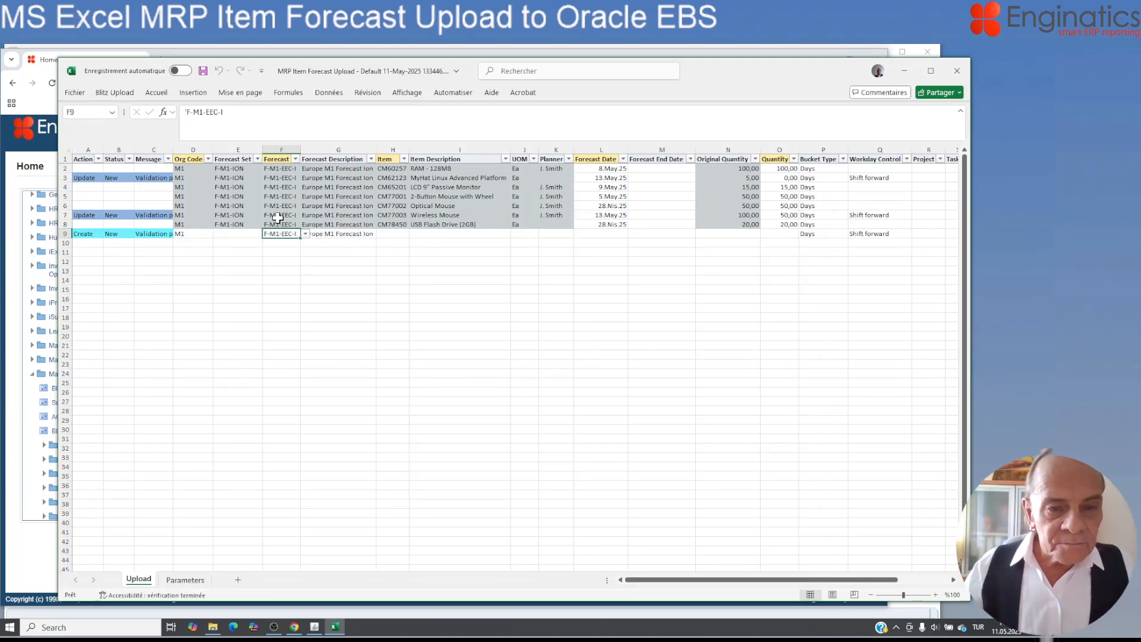
Try to enter Cm32546 as the item of the new forecast row.
left_click(386, 233)
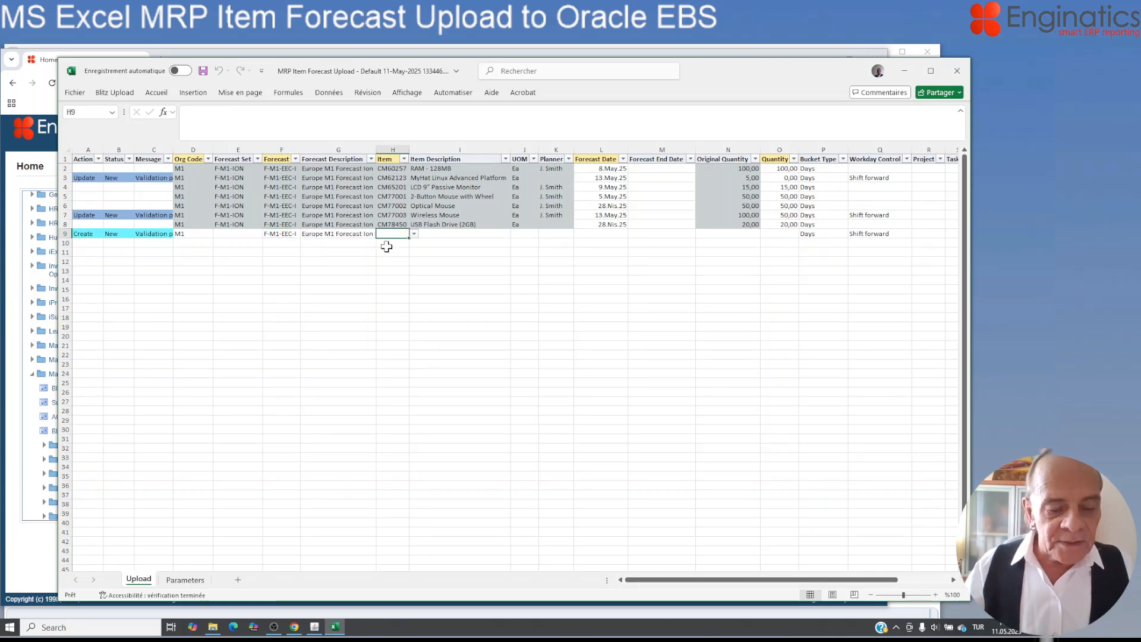
type("Cm")
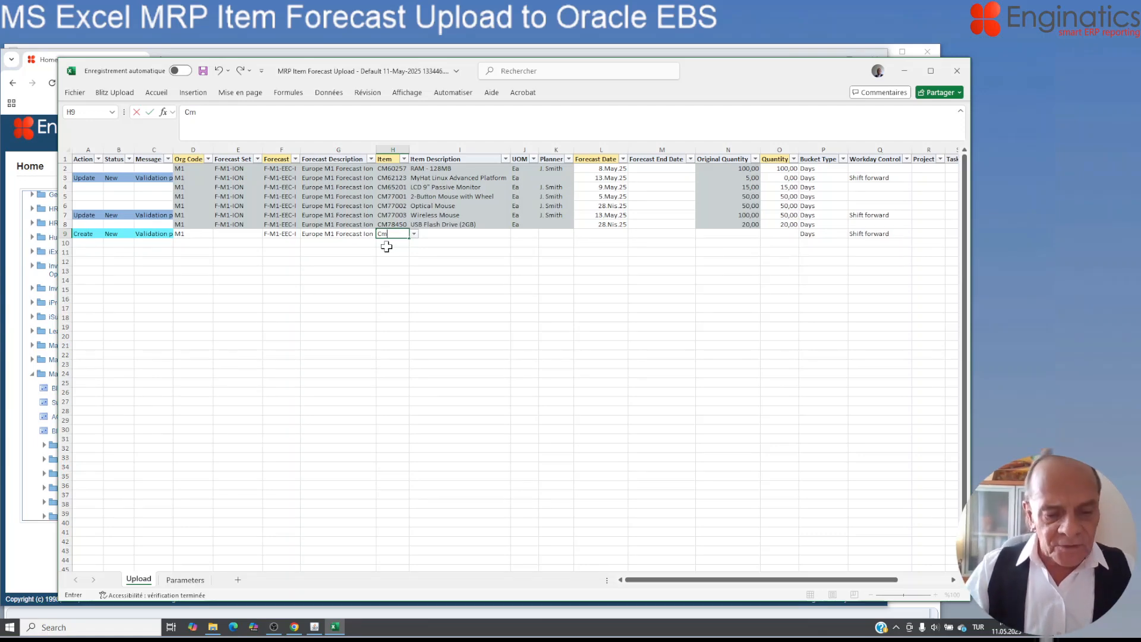
type("32546")
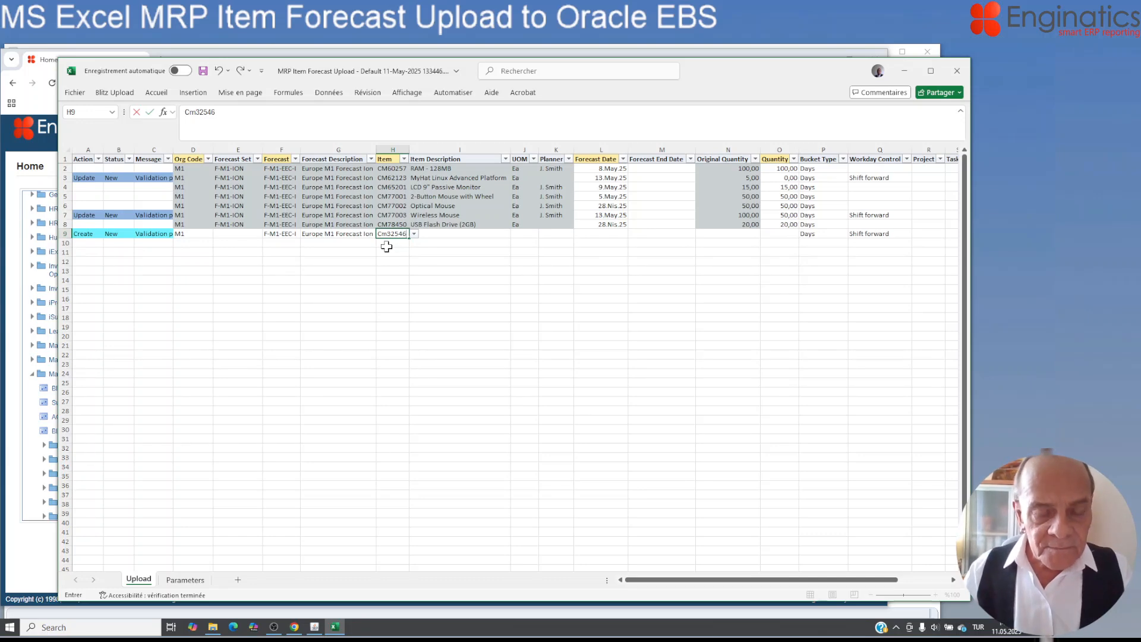
key("Tab")
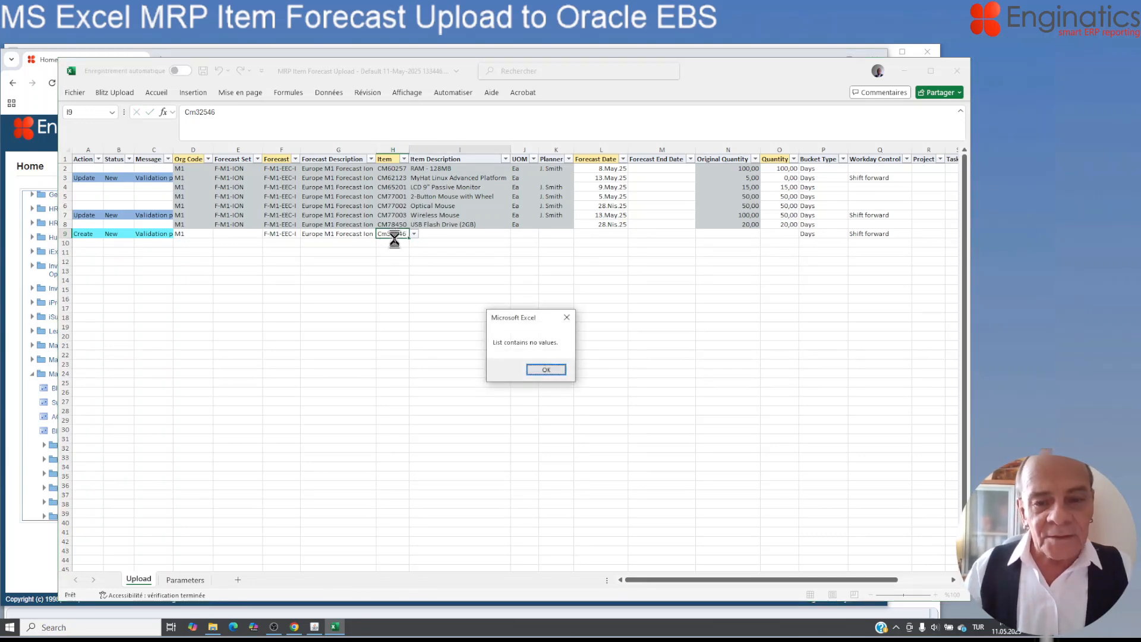
left_click(546, 369)
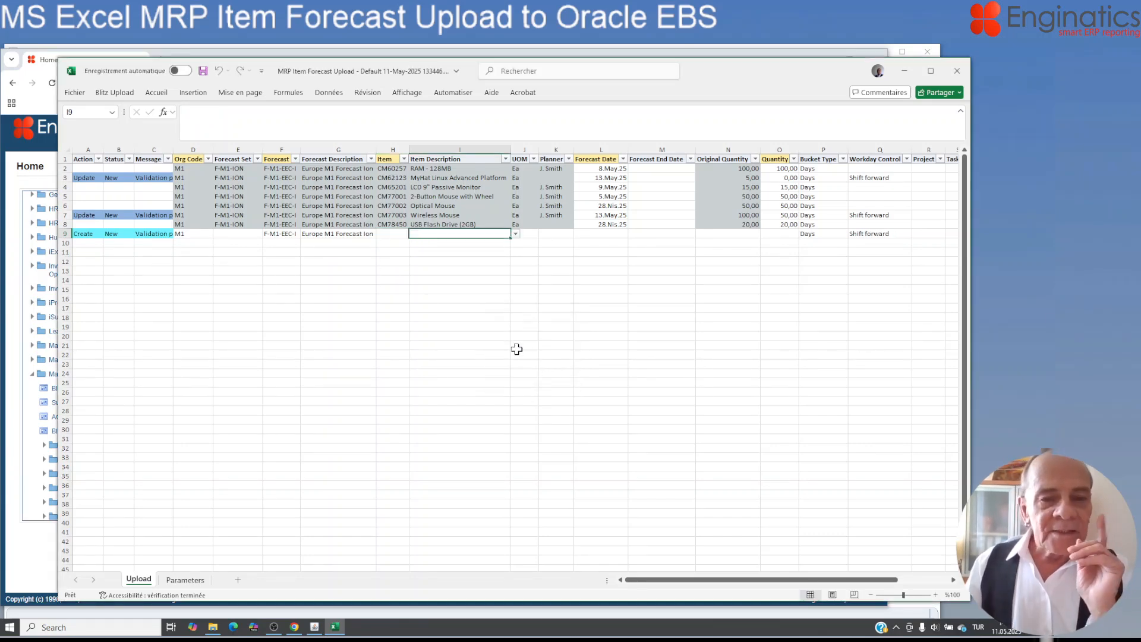
Set the item of the new forecast row to CM32546 in capital letters.
left_click(387, 233)
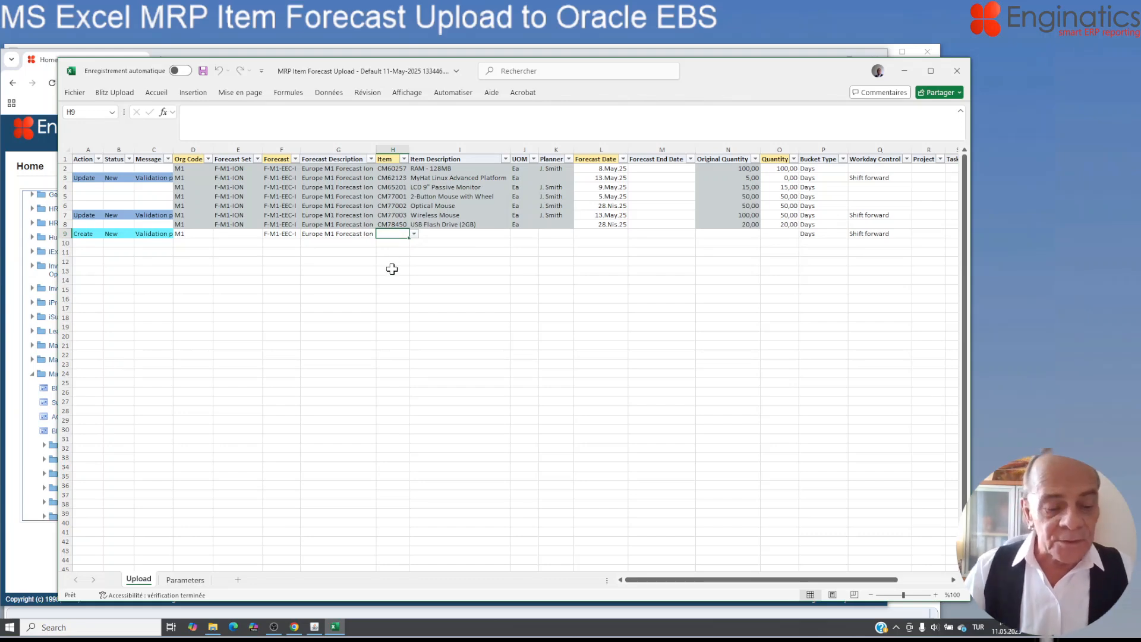
type("C")
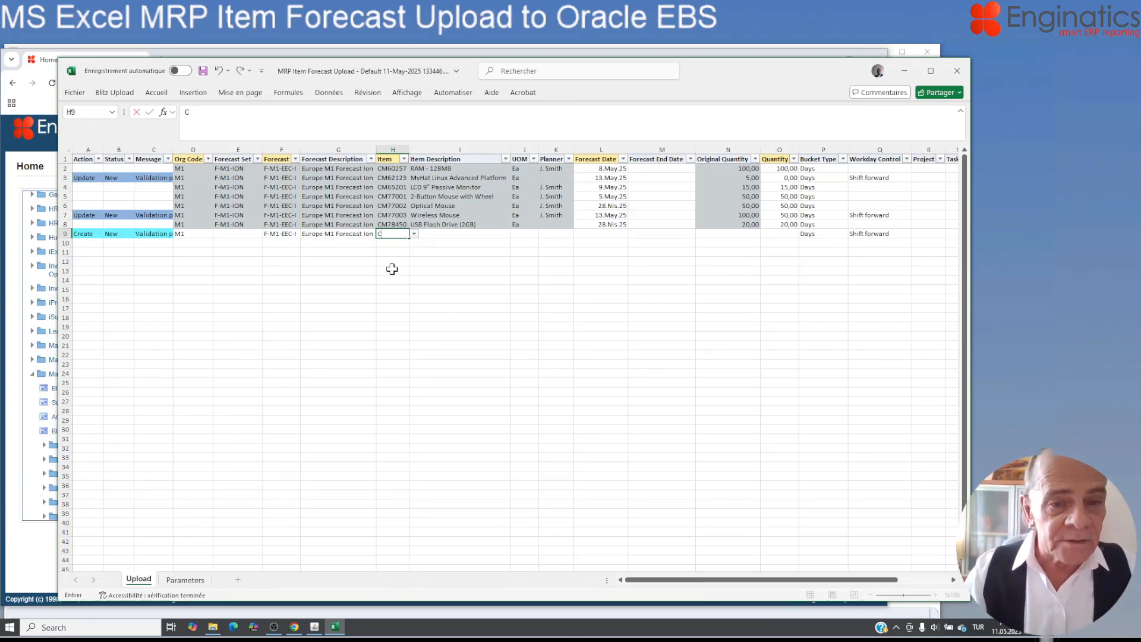
type("M")
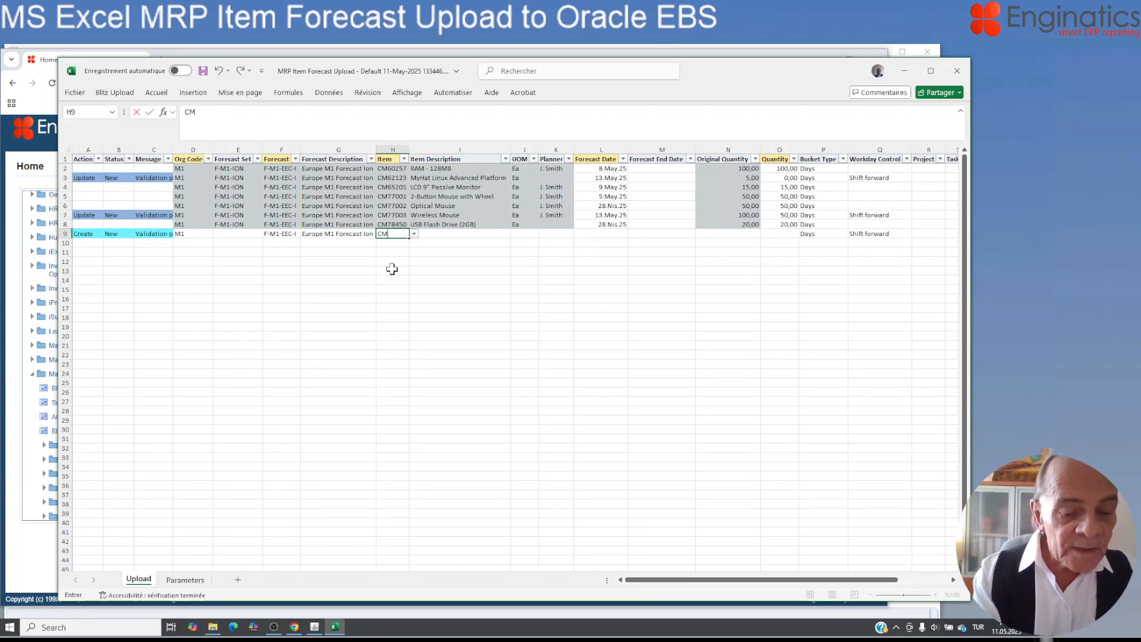
type("32546")
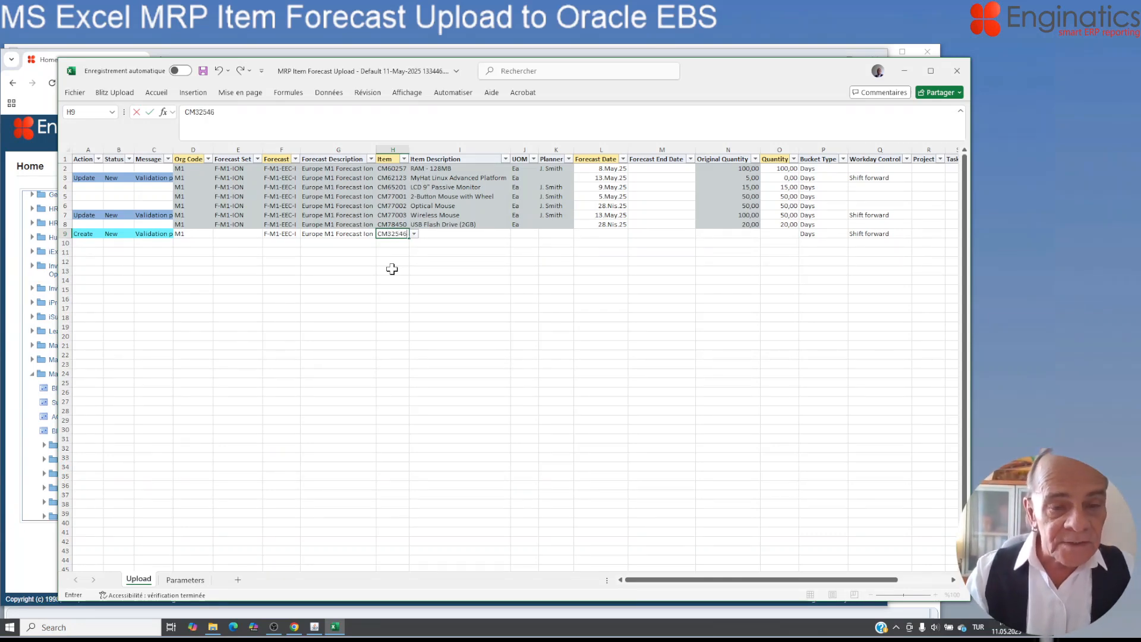
key("Tab")
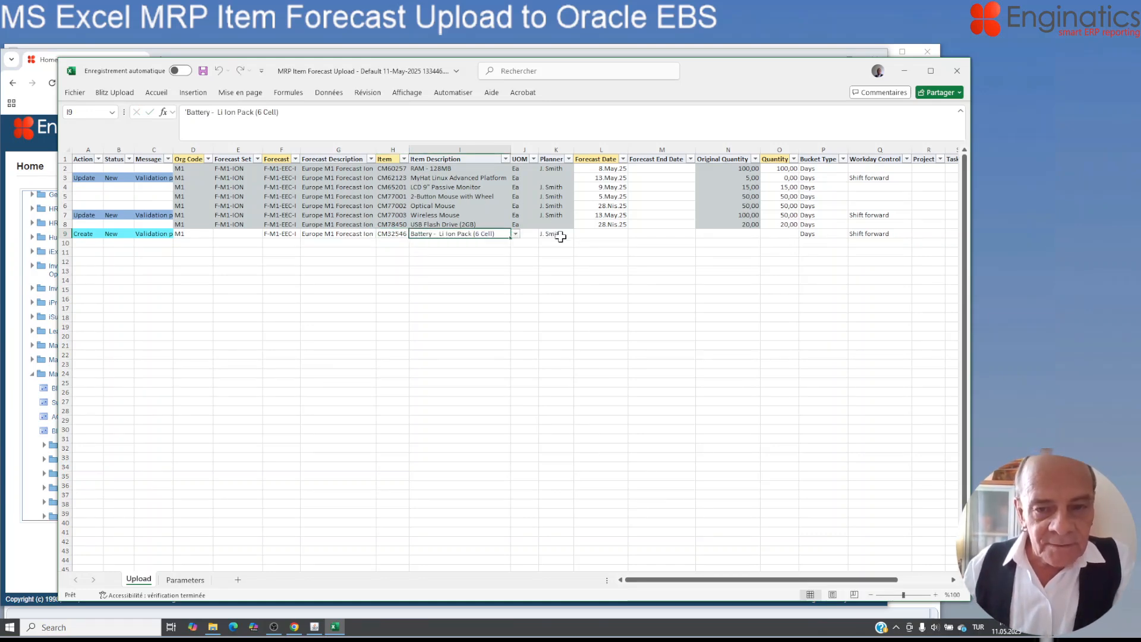
Set the forecast date of the new CM32546 entry in row 9 to 13.5.25.
left_click(613, 233)
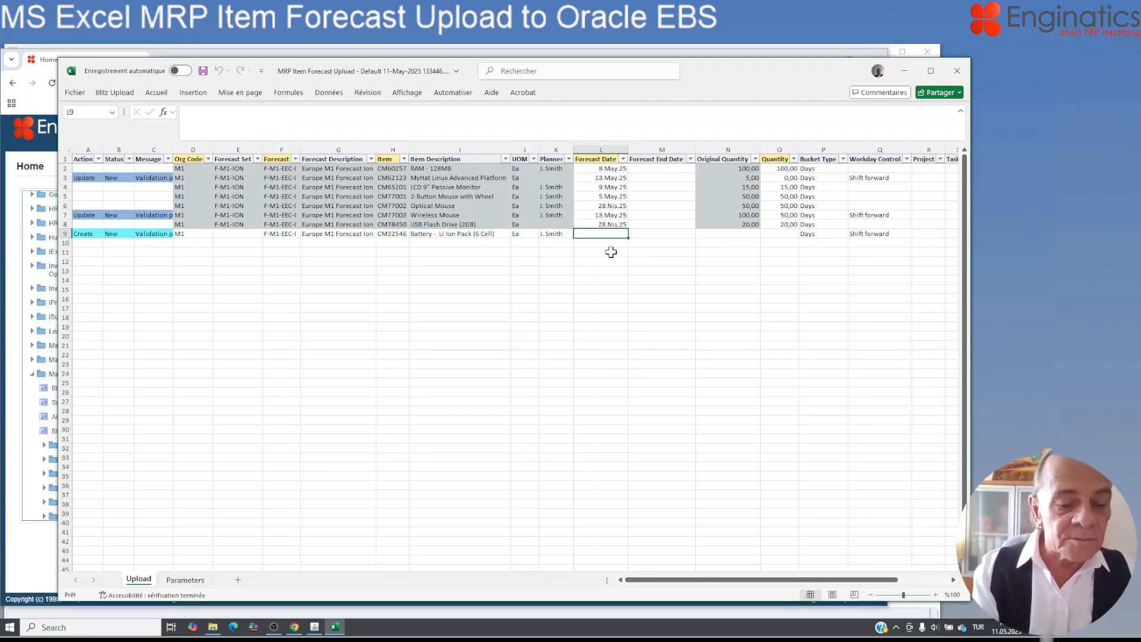
type("13.")
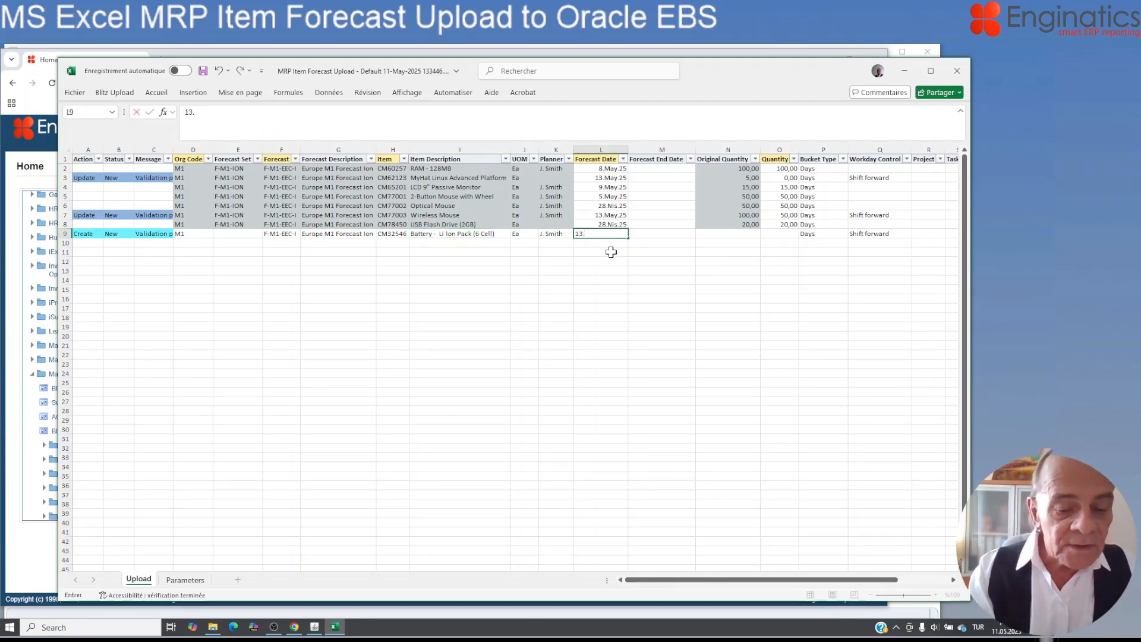
type("5.2")
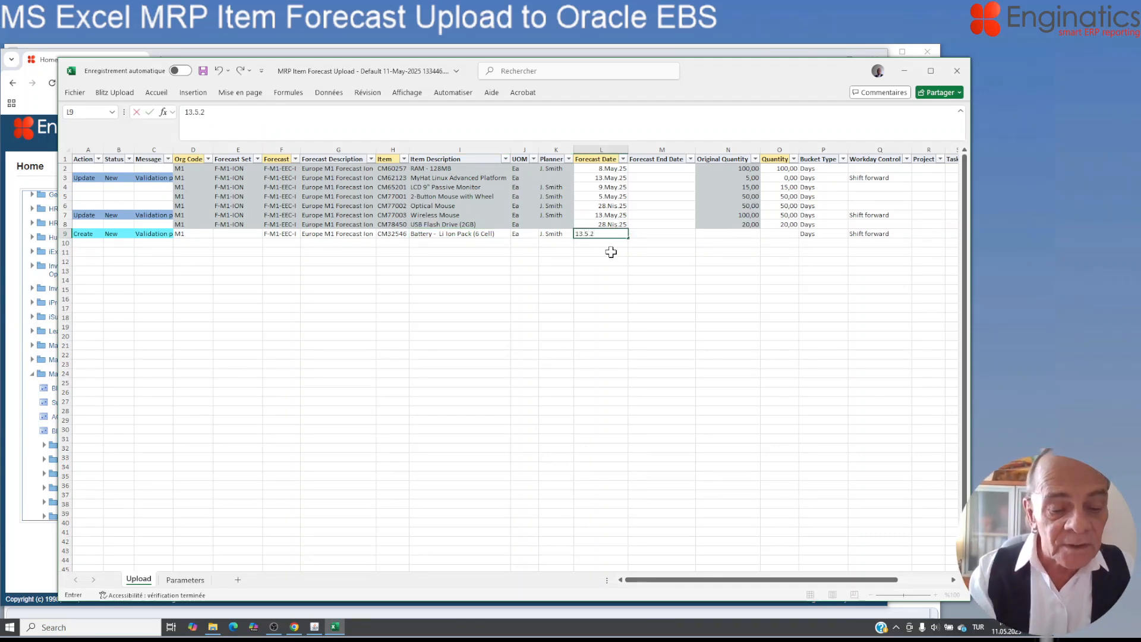
type("5")
key("Tab")
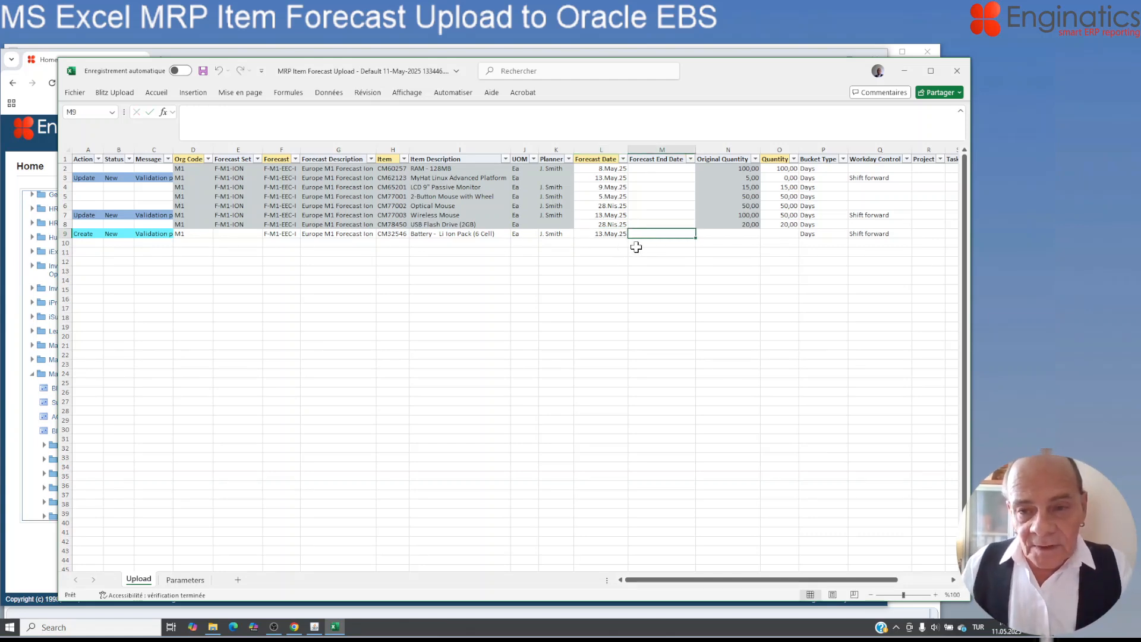
Set the quantity of the new CM32546 entry to 100 and check its Action and Message cells.
left_click(778, 230)
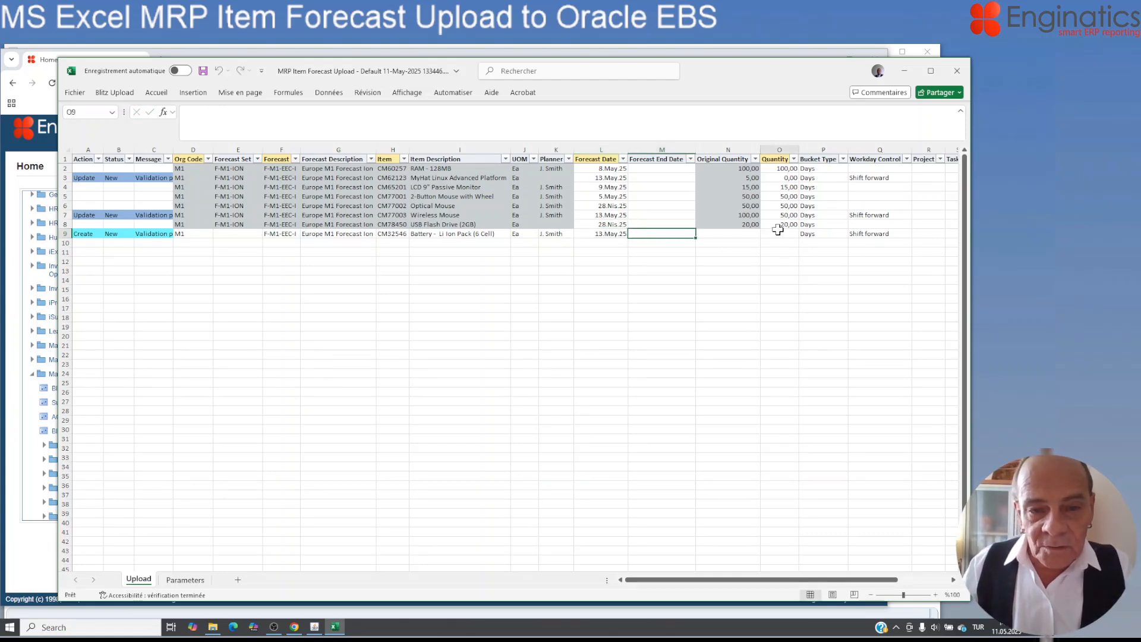
type("1")
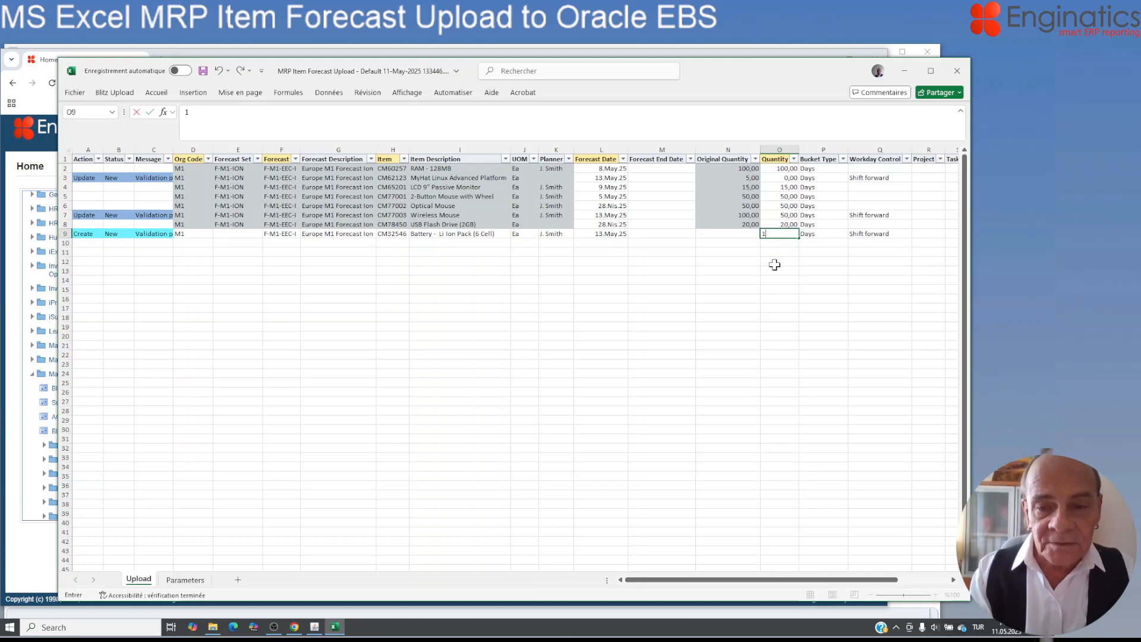
type("00")
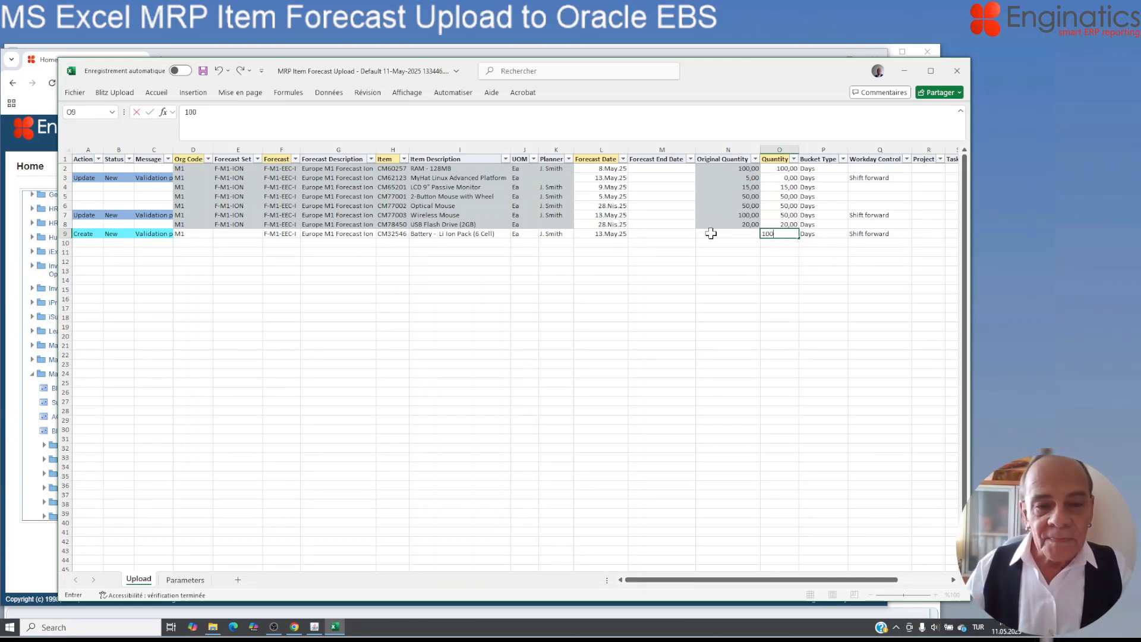
left_click(86, 234)
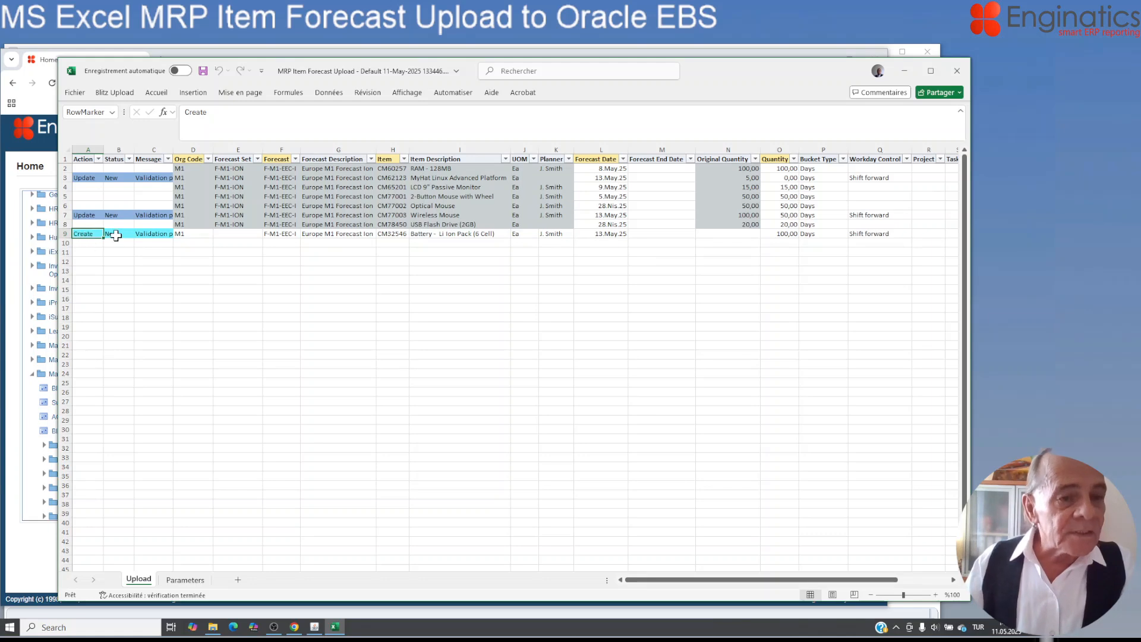
left_click(152, 236)
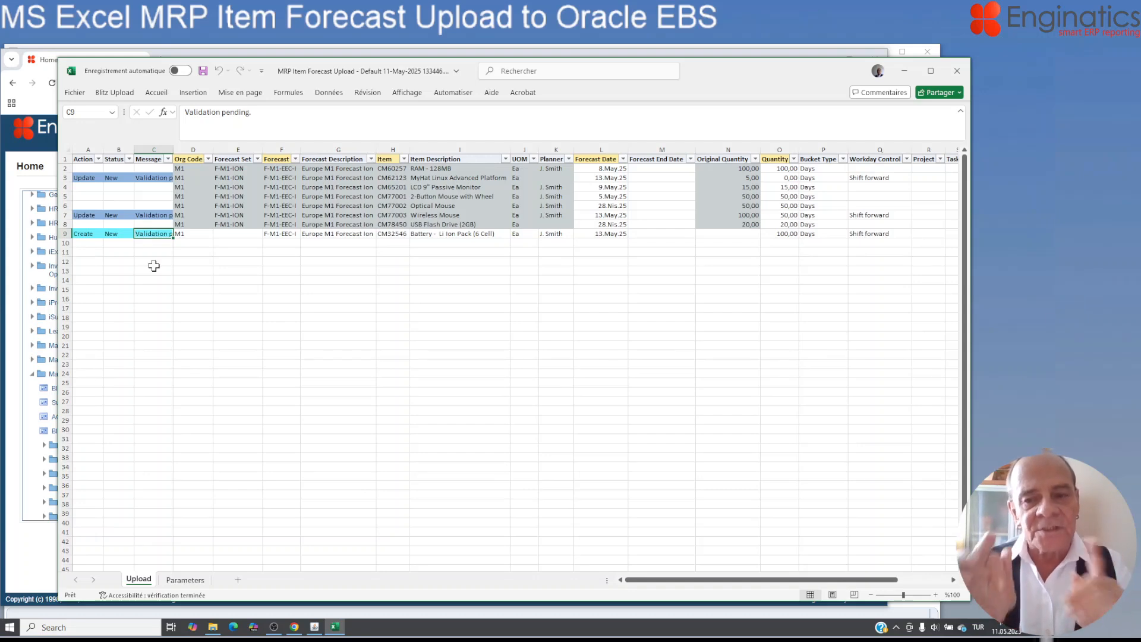
Save the workbook to validate the entries, check the Message cells of rows 3, 7 and 9, and close it.
left_click(202, 71)
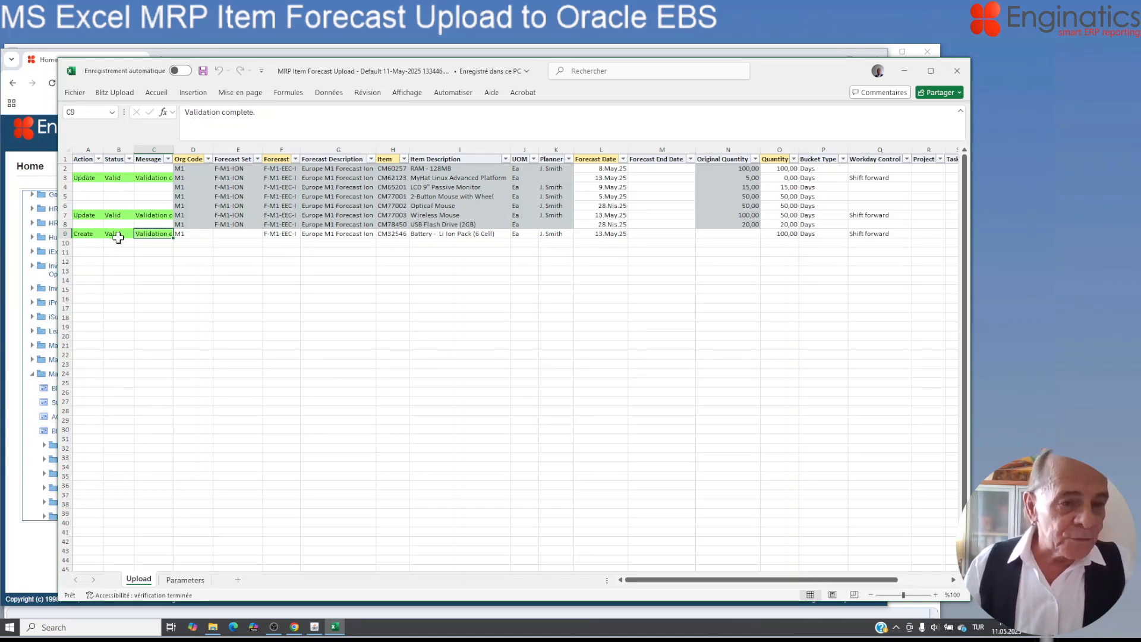
left_click(151, 179)
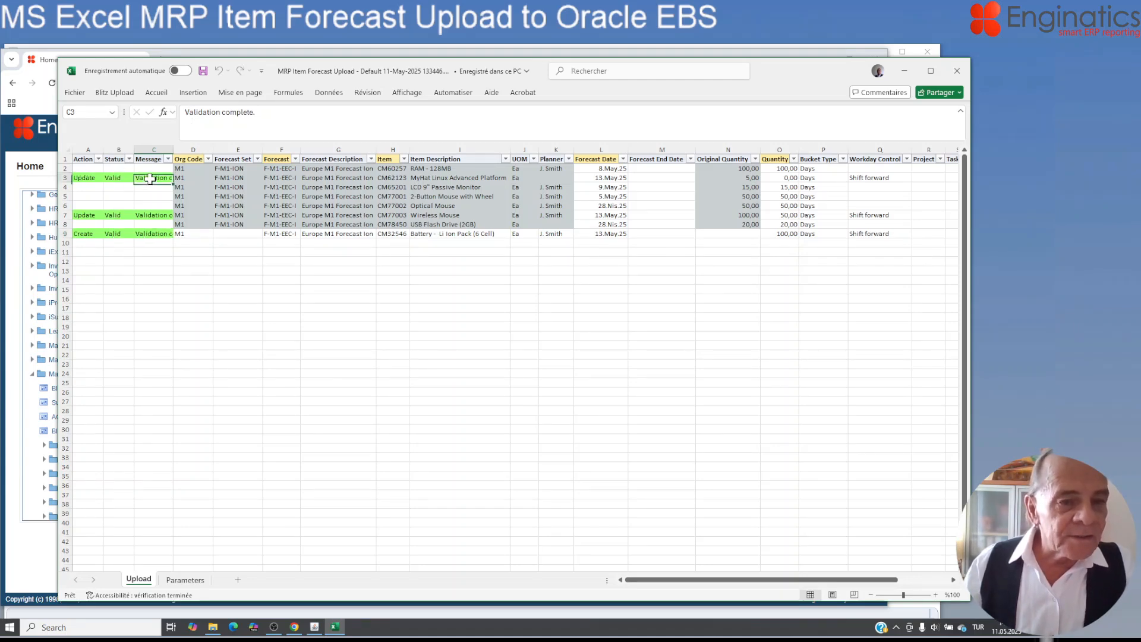
left_click(152, 216)
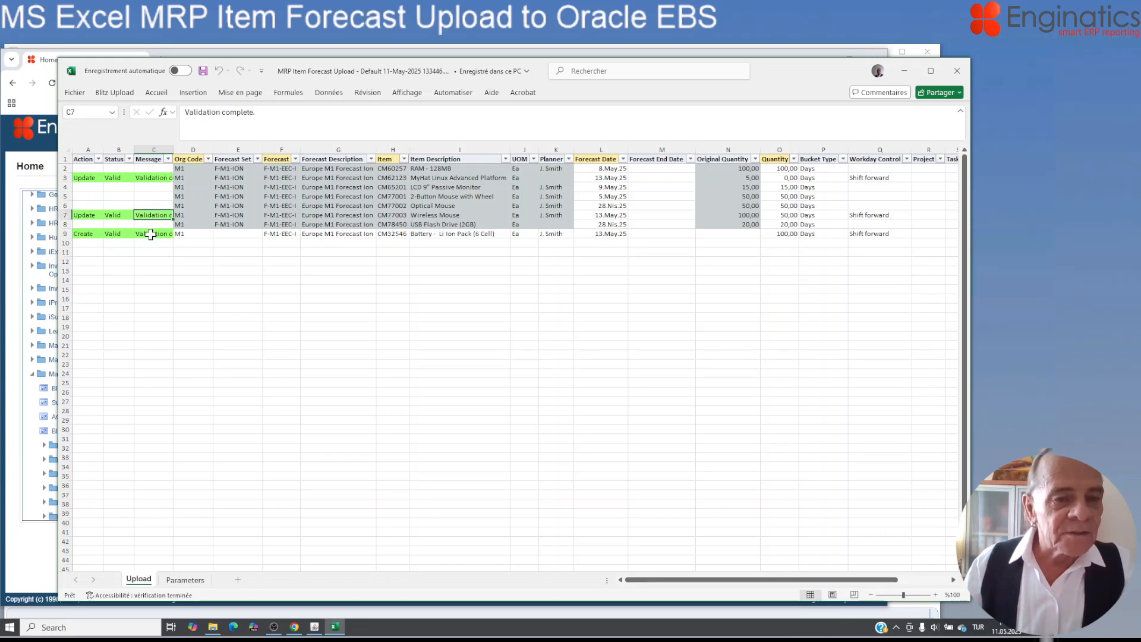
left_click(151, 234)
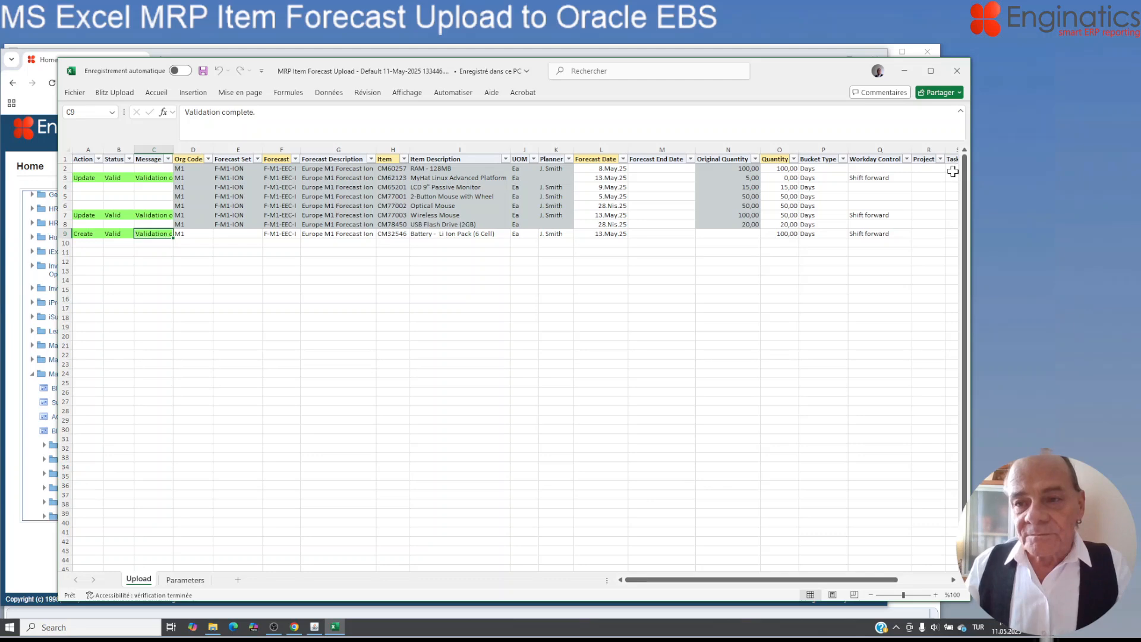
left_click(957, 71)
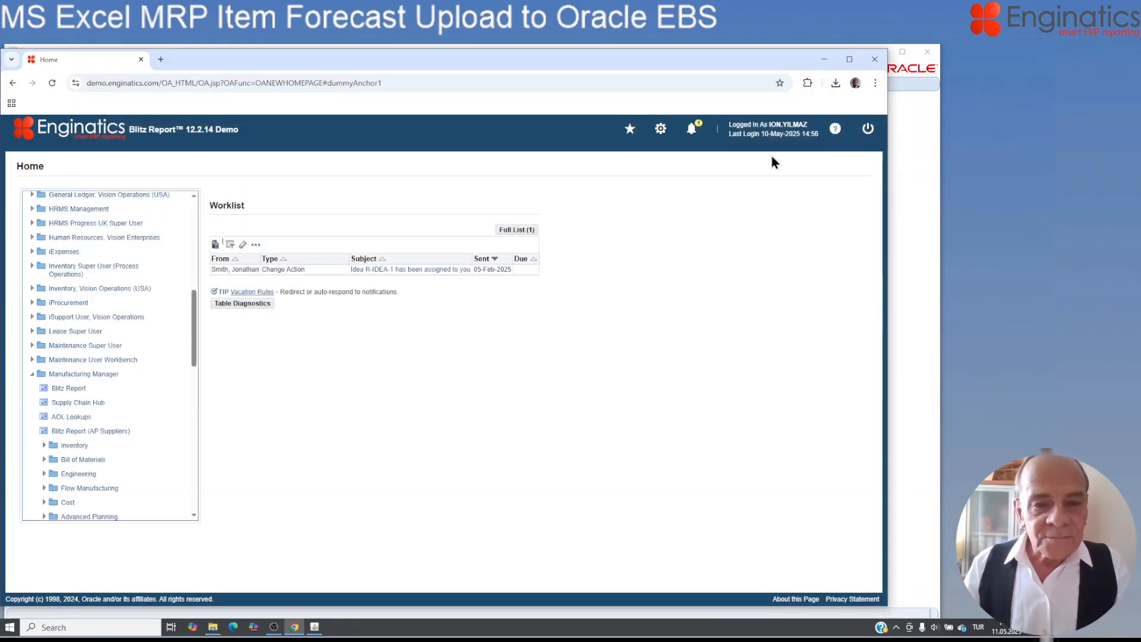
Start the Blitz Report upload in Oracle Applications and submit the file MRP Item Forecast Upload - Default 11-May-2025 133446.xlsm.
left_click(819, 57)
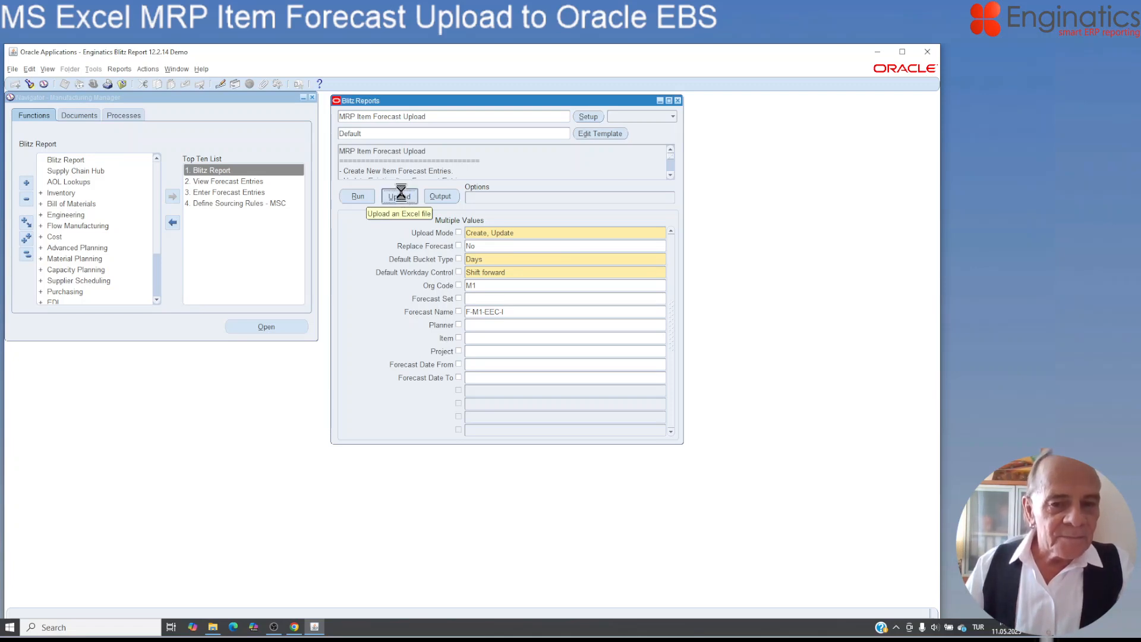
left_click(400, 197)
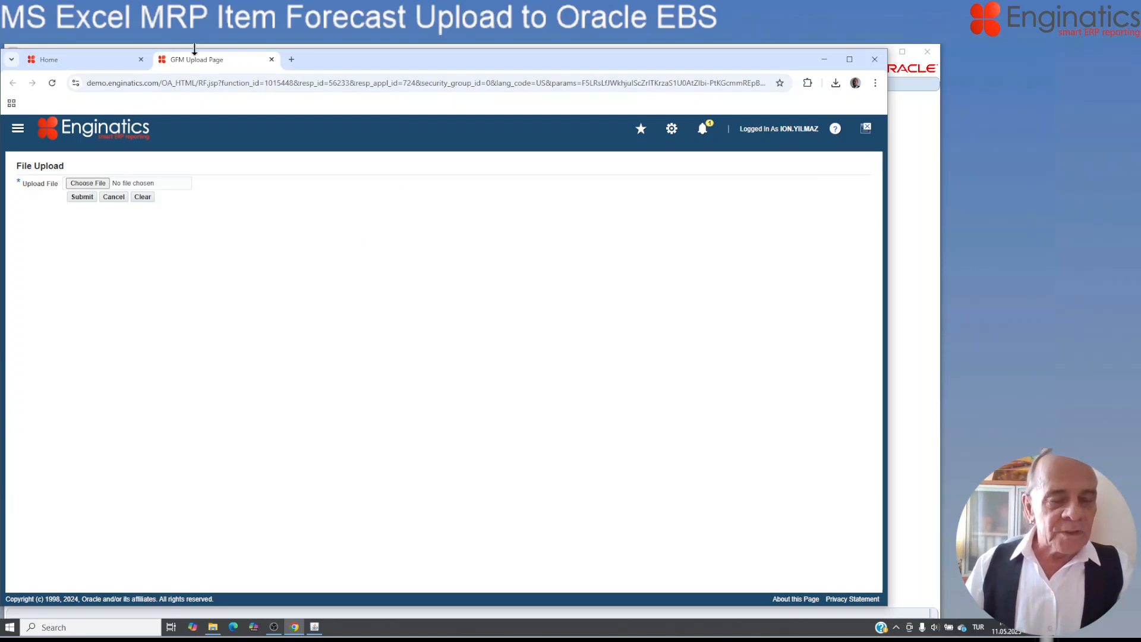
left_click(91, 184)
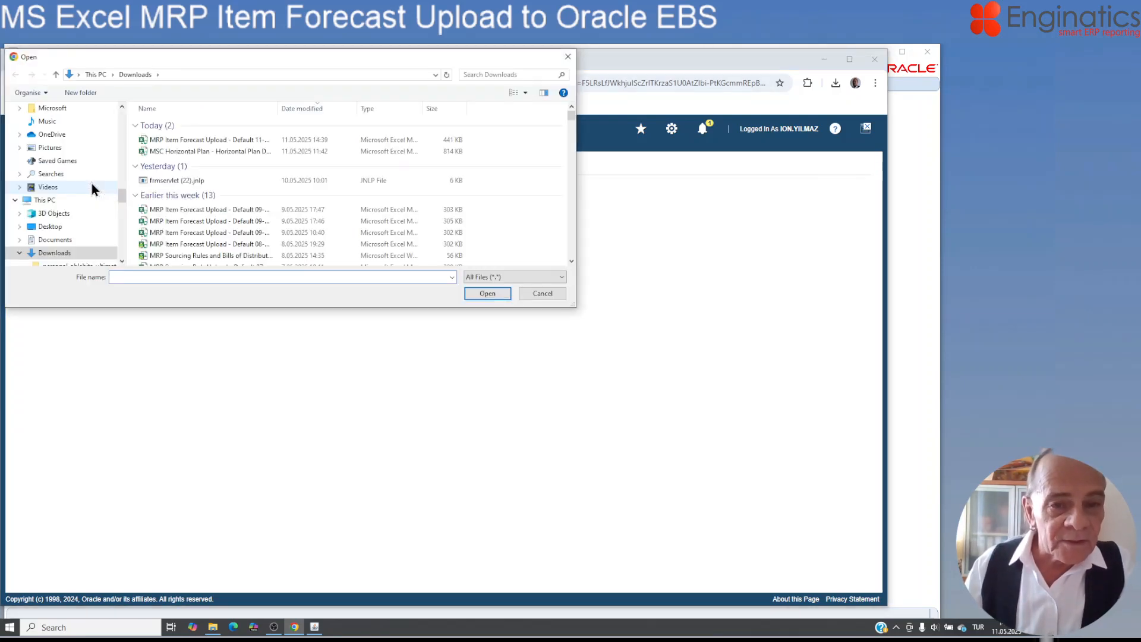
left_click(216, 140)
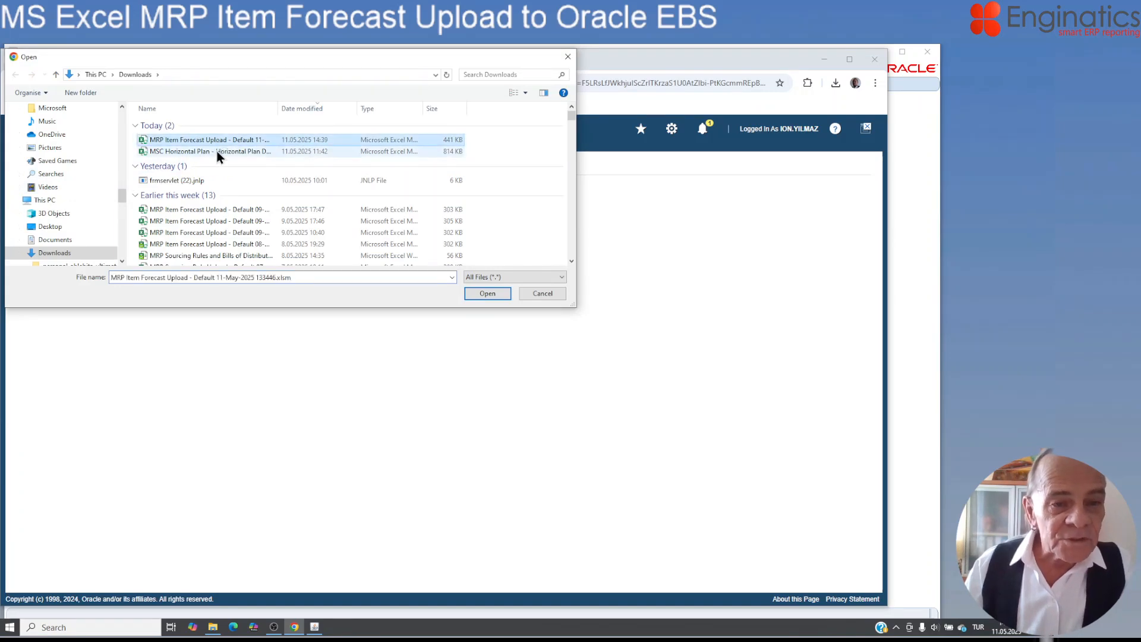
left_click(486, 294)
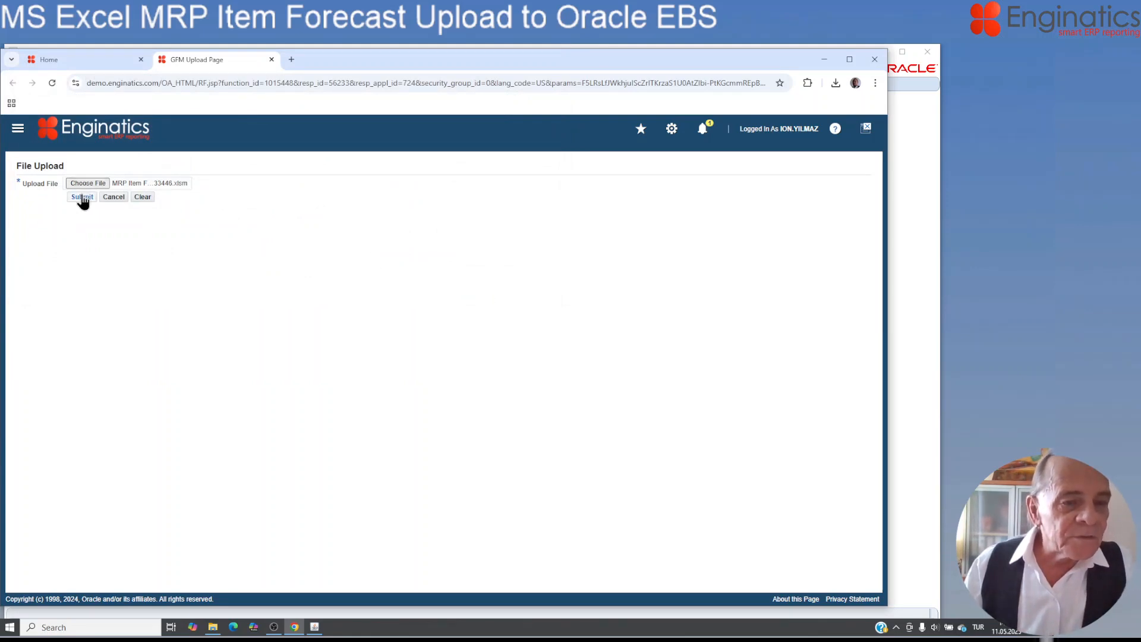
left_click(82, 197)
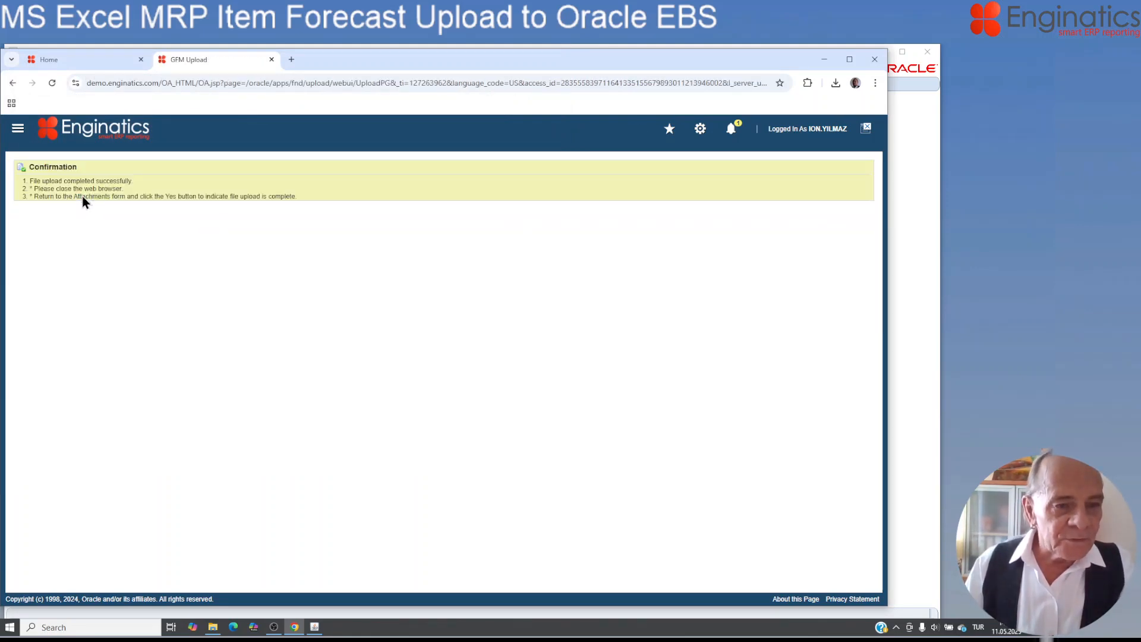
Return to Oracle Applications to let the upload run, and check the Message cell of the CM62123 row in the result workbook.
left_click(825, 60)
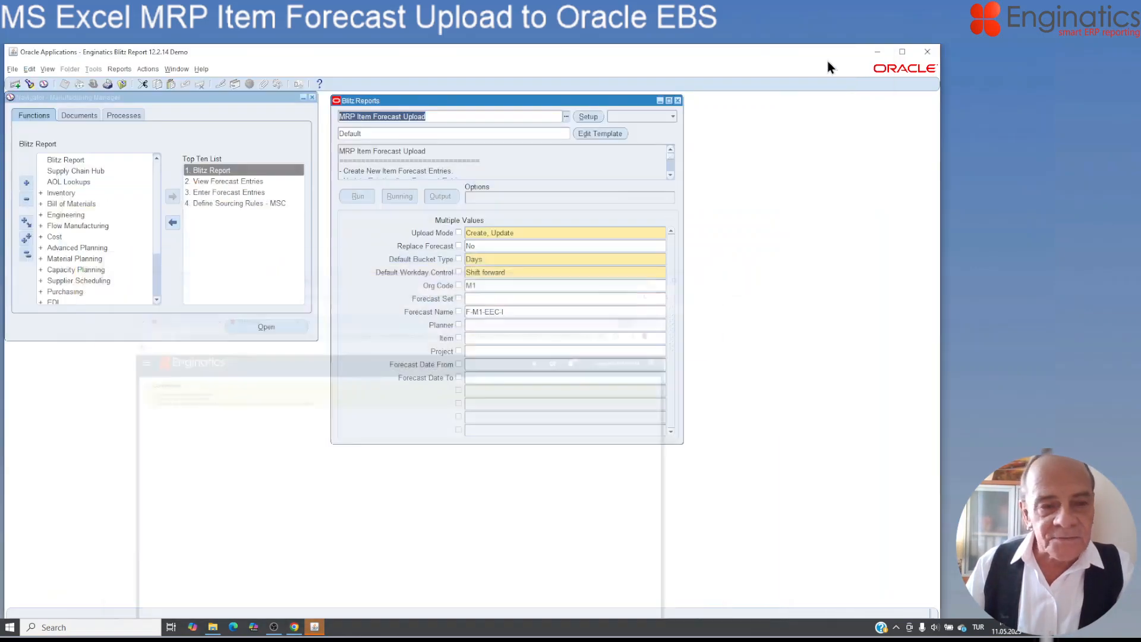
left_click(395, 199)
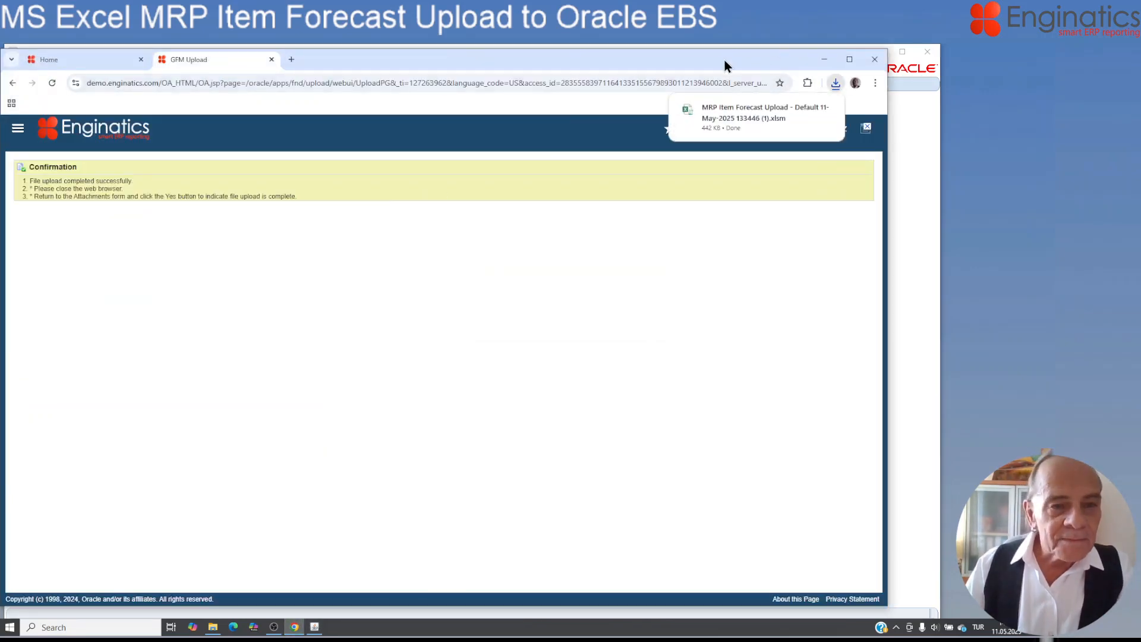
left_click_drag(672, 60, 690, 255)
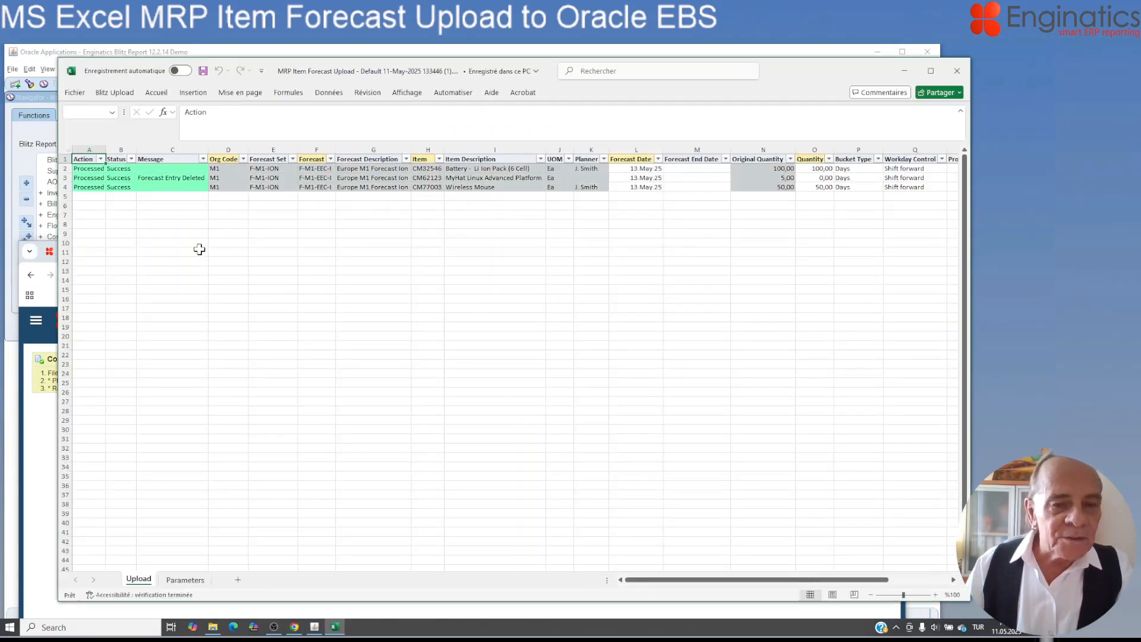
mouse_move(717, 69)
left_mouse_down()
mouse_move(678, 247)
mouse_move(723, 80)
mouse_move(723, 51)
mouse_move(715, 58)
left_mouse_up()
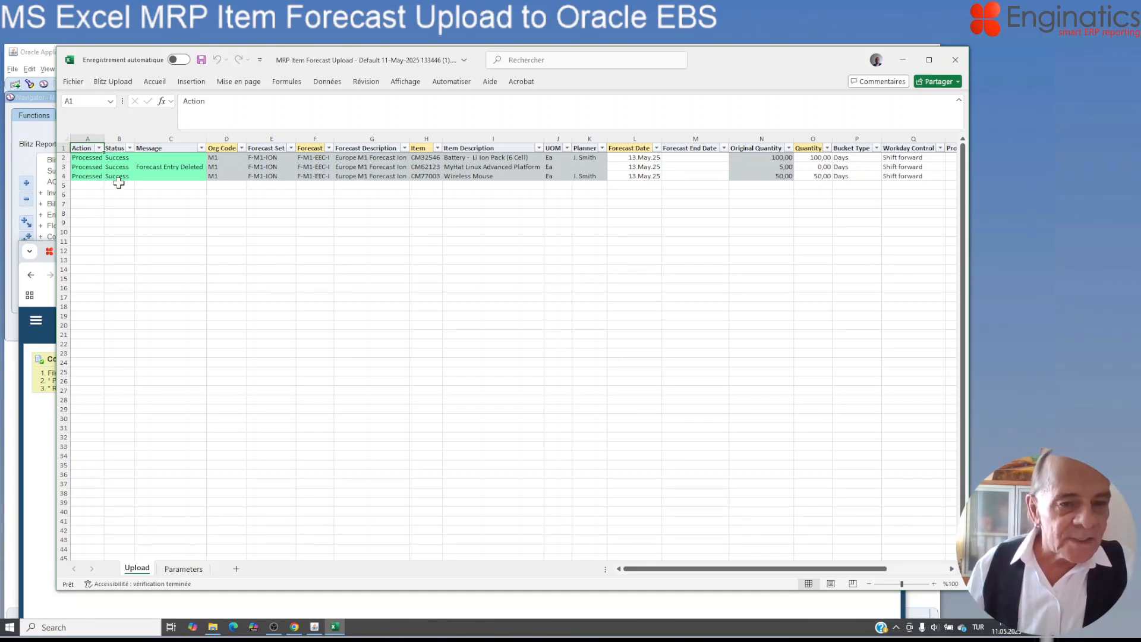
left_click(156, 167)
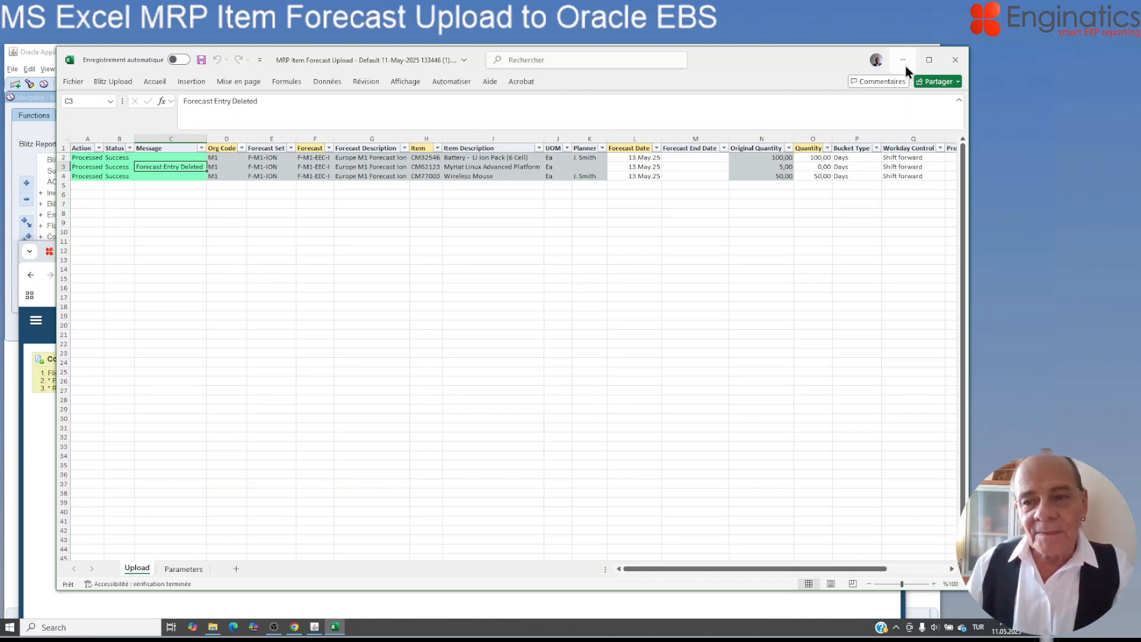
Close the upload result workbook without saving and return to the Blitz Reports form in Oracle Applications.
left_click(953, 62)
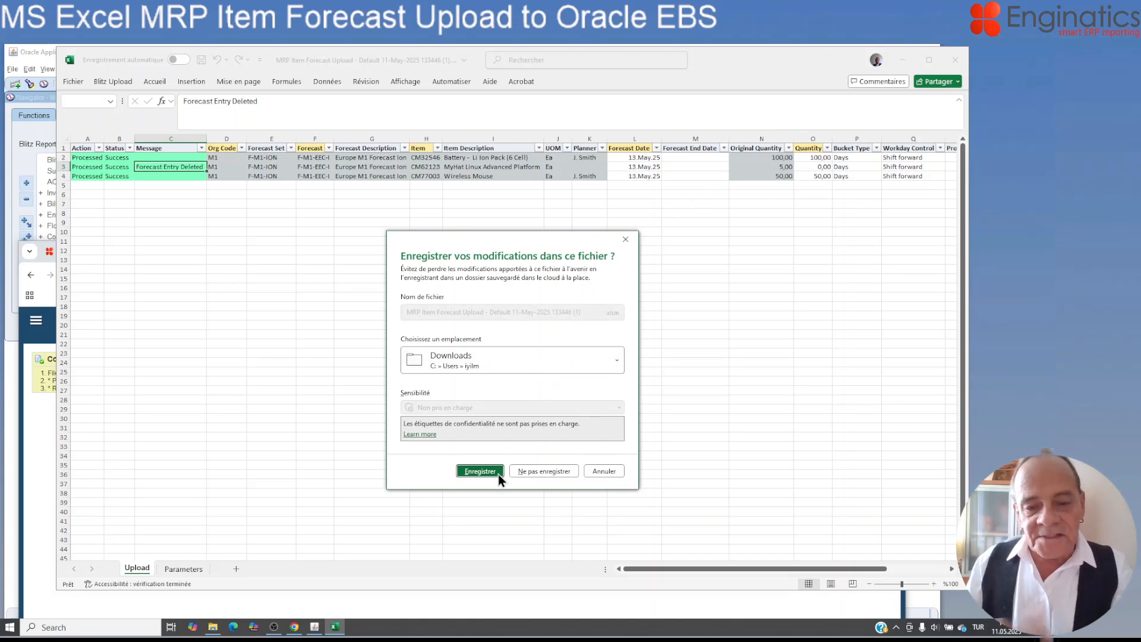
left_click(526, 469)
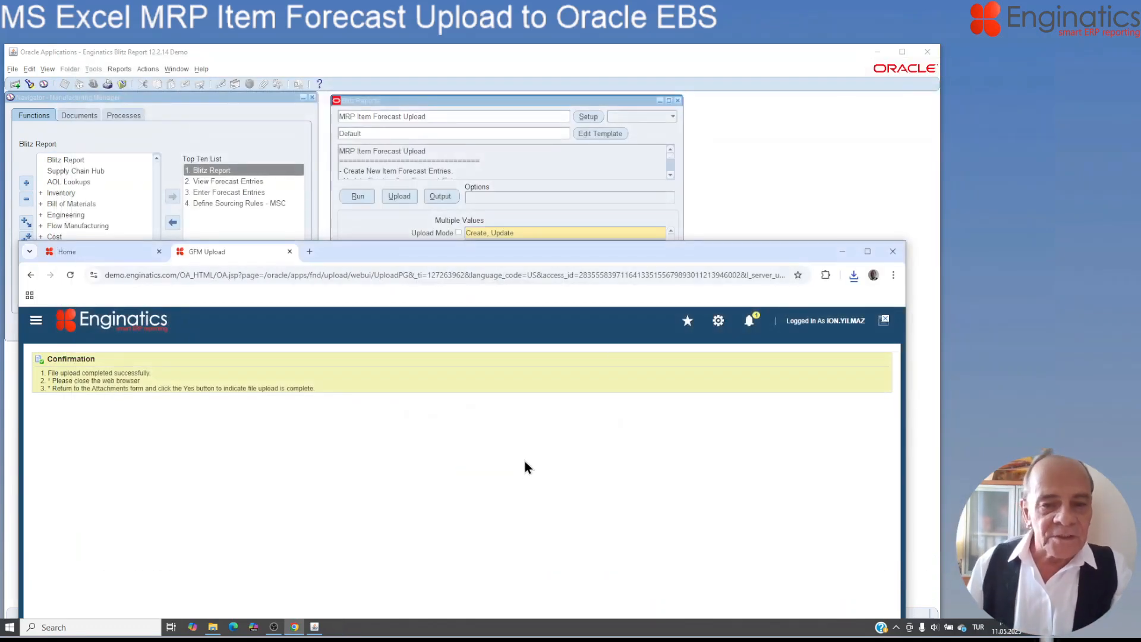
left_click(840, 252)
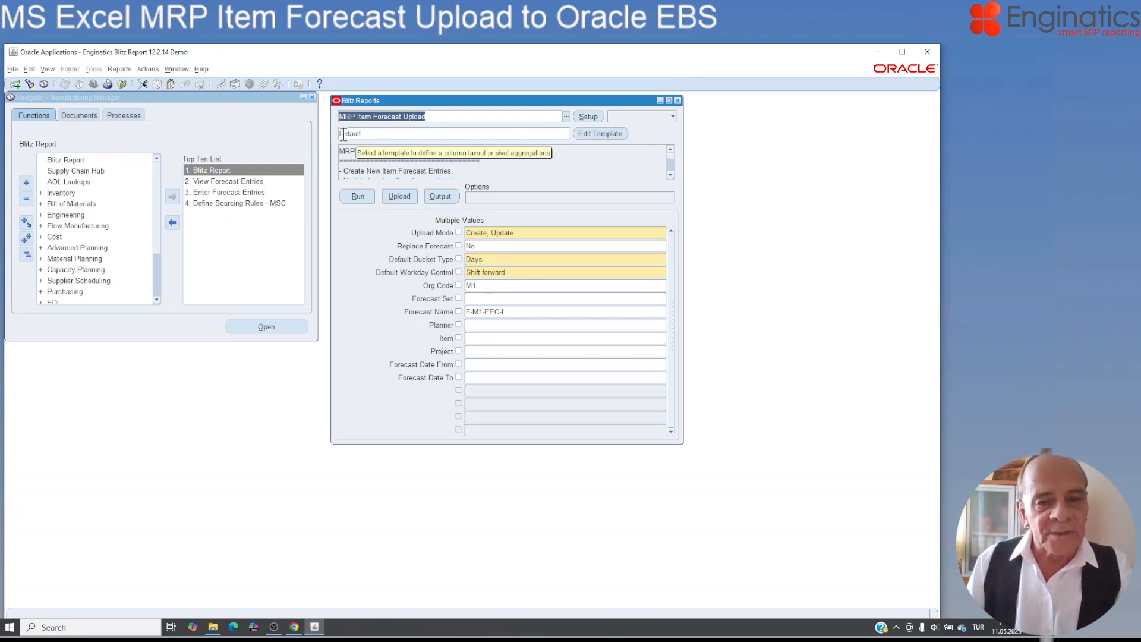
Edit the Default template so that the Comments column is hidden and the Attribute1 column is displayed.
left_click(591, 133)
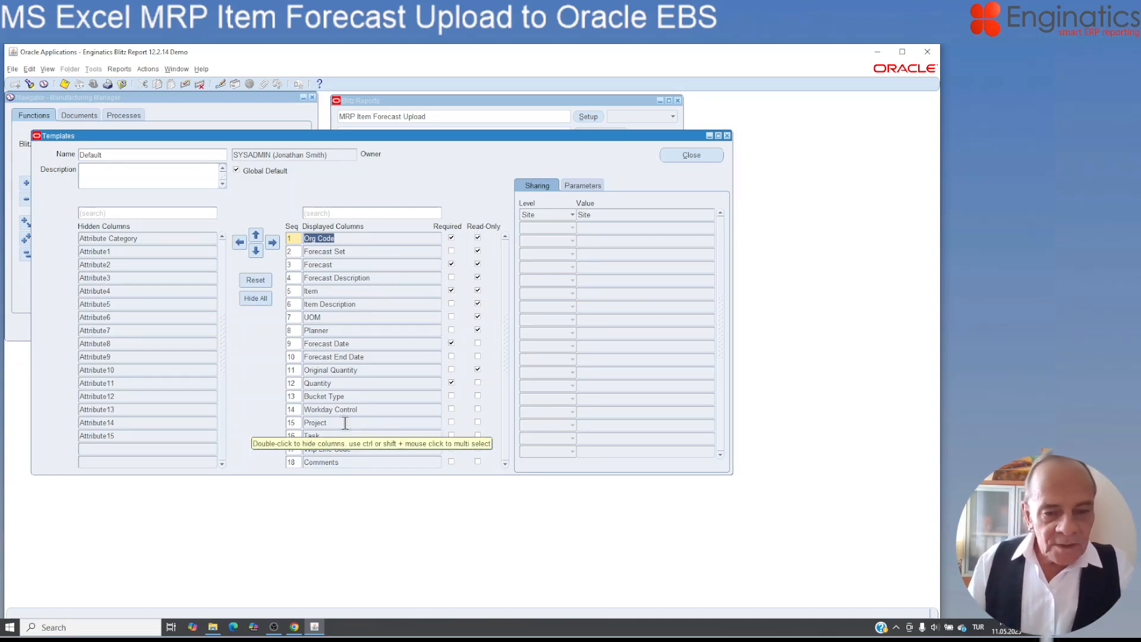
left_click(343, 463)
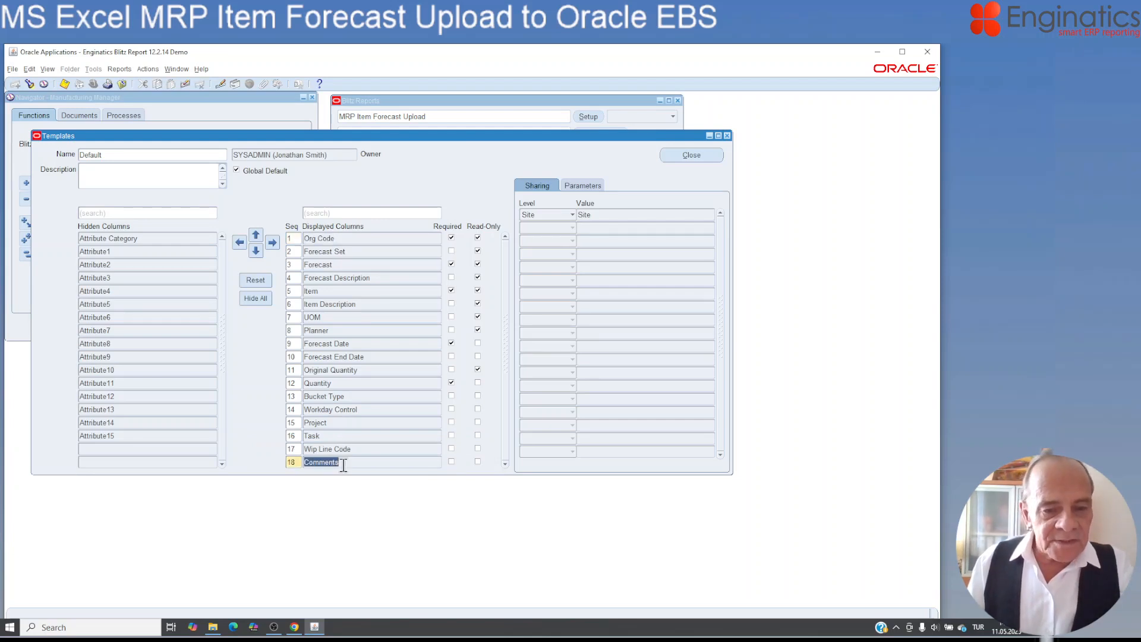
left_click(238, 240)
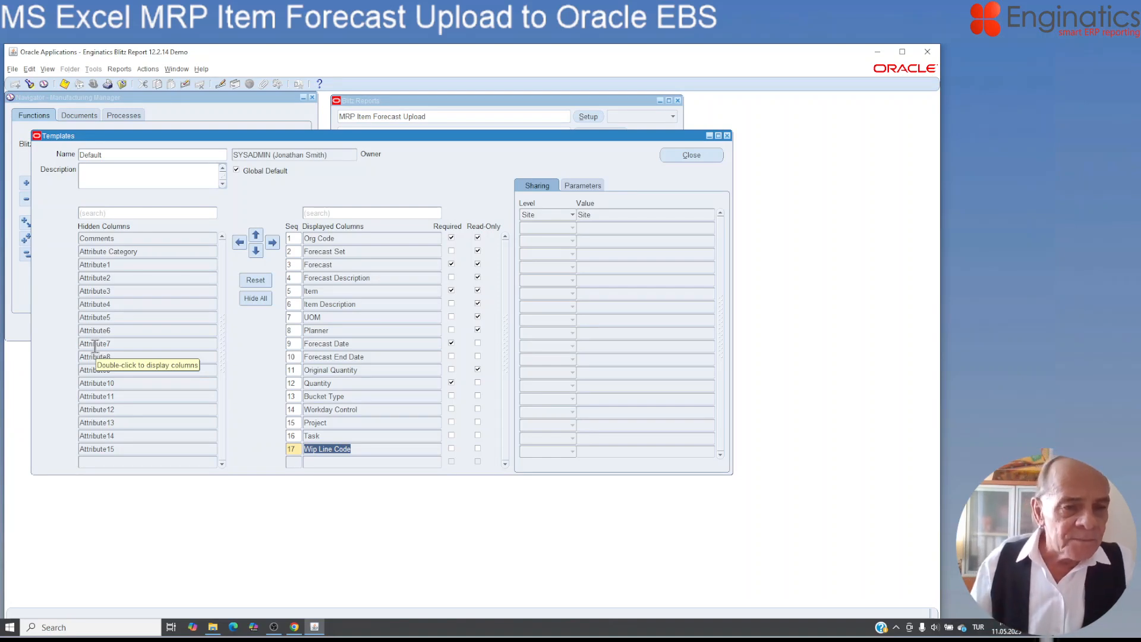
left_click(134, 264)
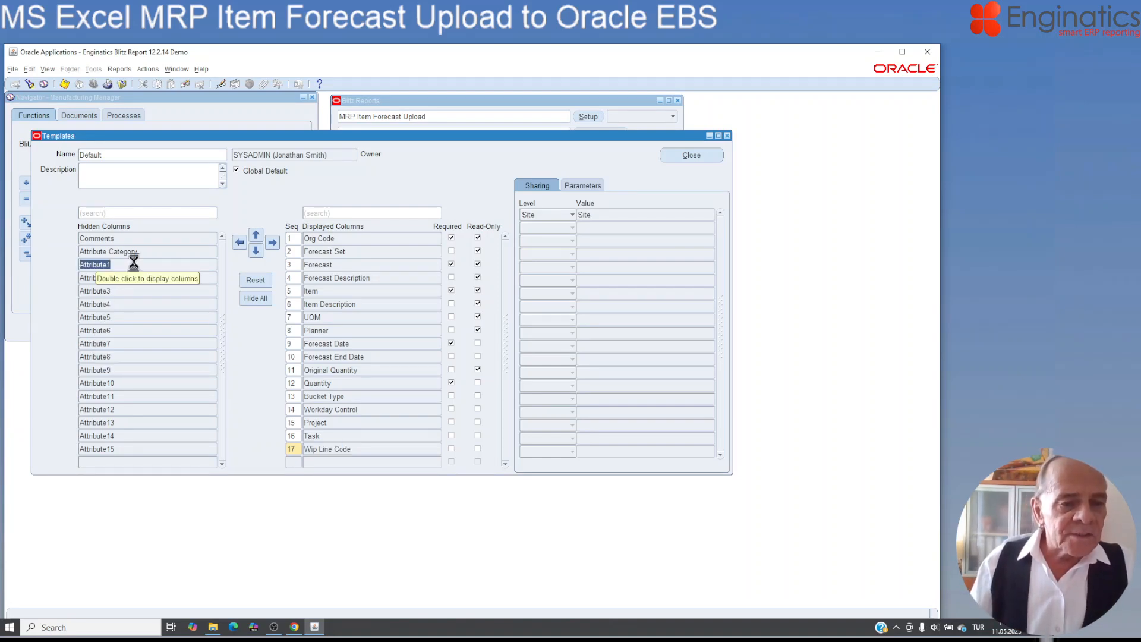
left_click(273, 242)
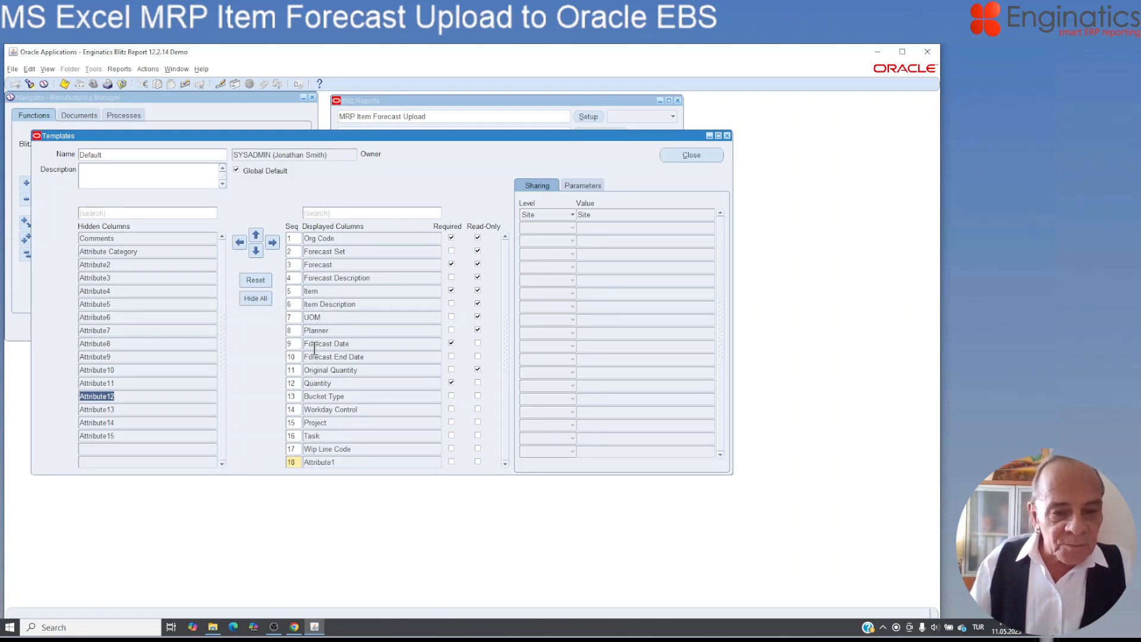
Reorder the template's displayed columns so Task precedes Project and Attribute1 comes directly after Task, and close the template.
left_click(305, 421)
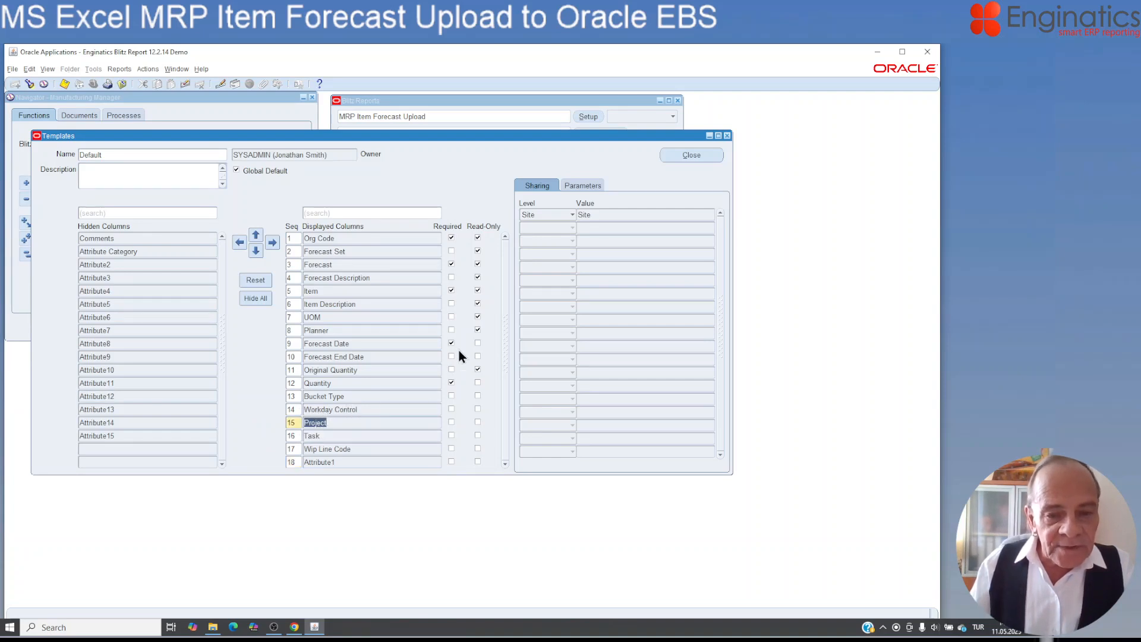
left_click(256, 250)
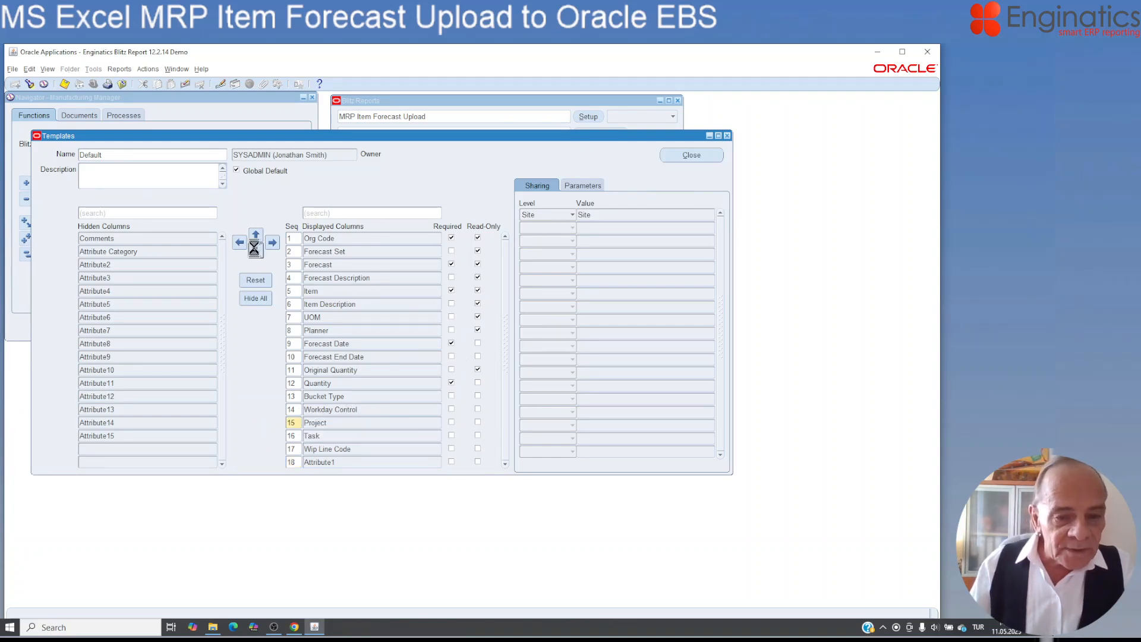
left_click(308, 462)
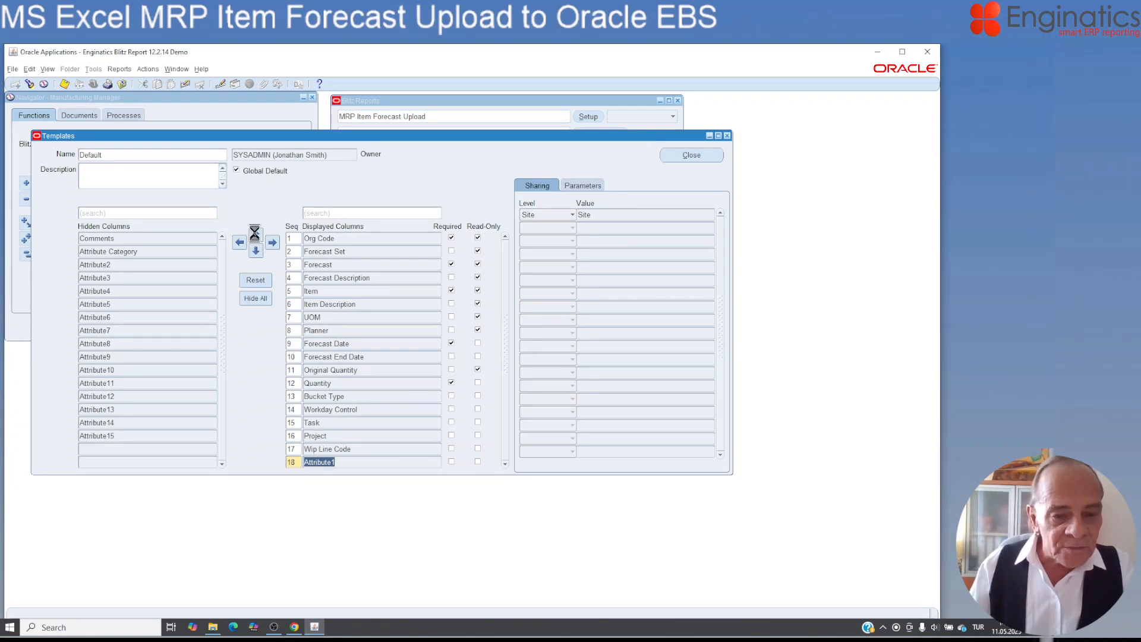
left_click(257, 236)
left_click(257, 236)
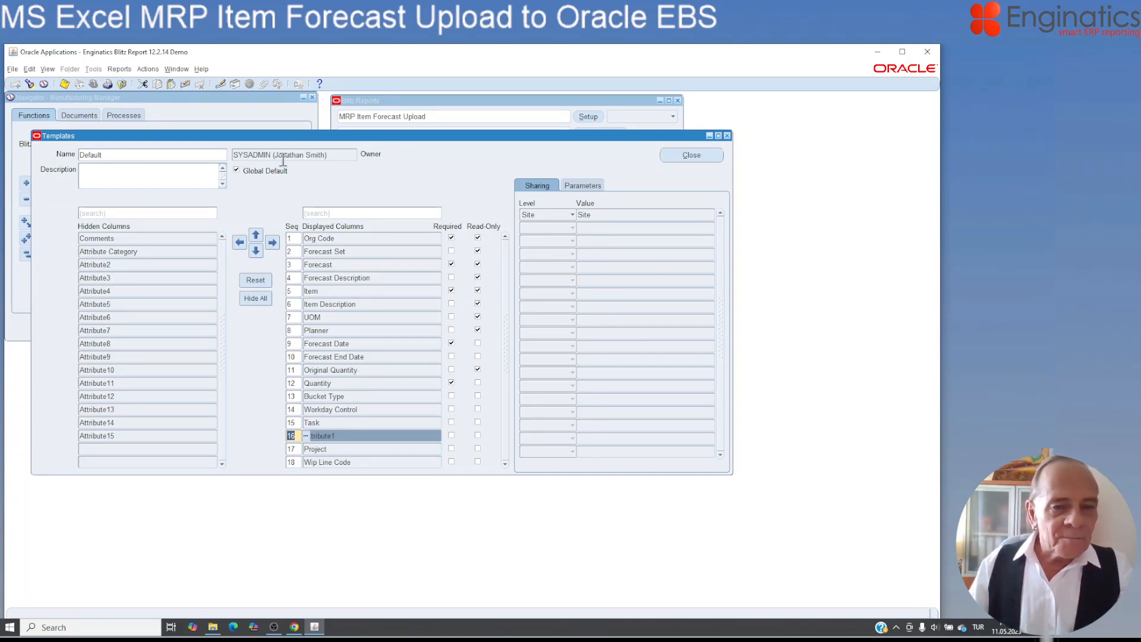
left_click(698, 154)
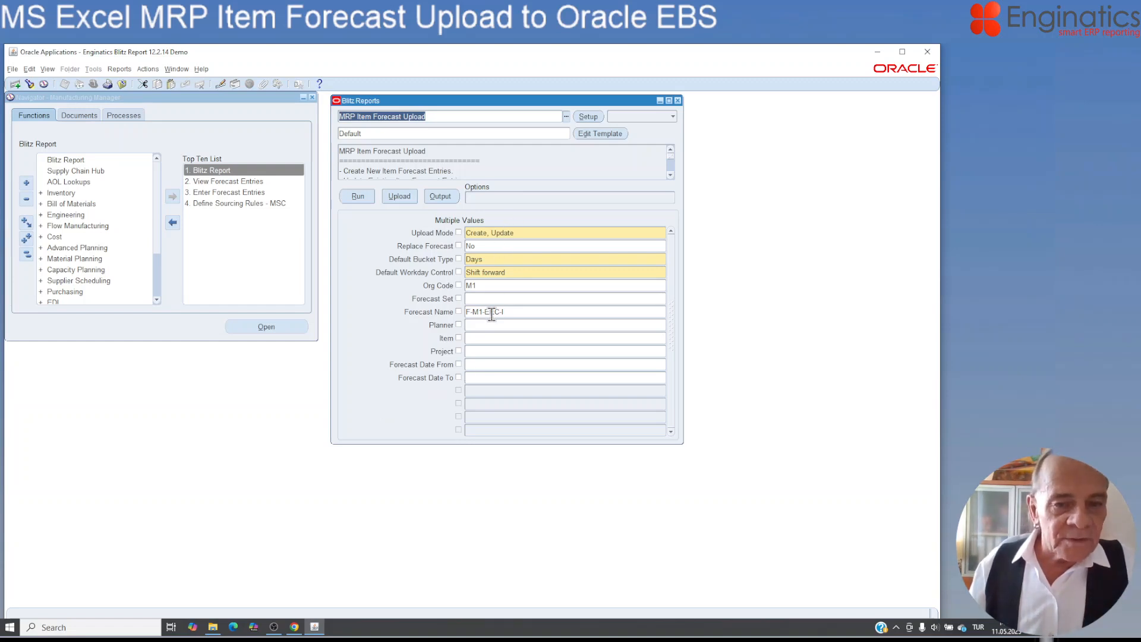
Run MRP Item Forecast Upload with the Default template and check the column order in the generated workbook.
left_click(350, 193)
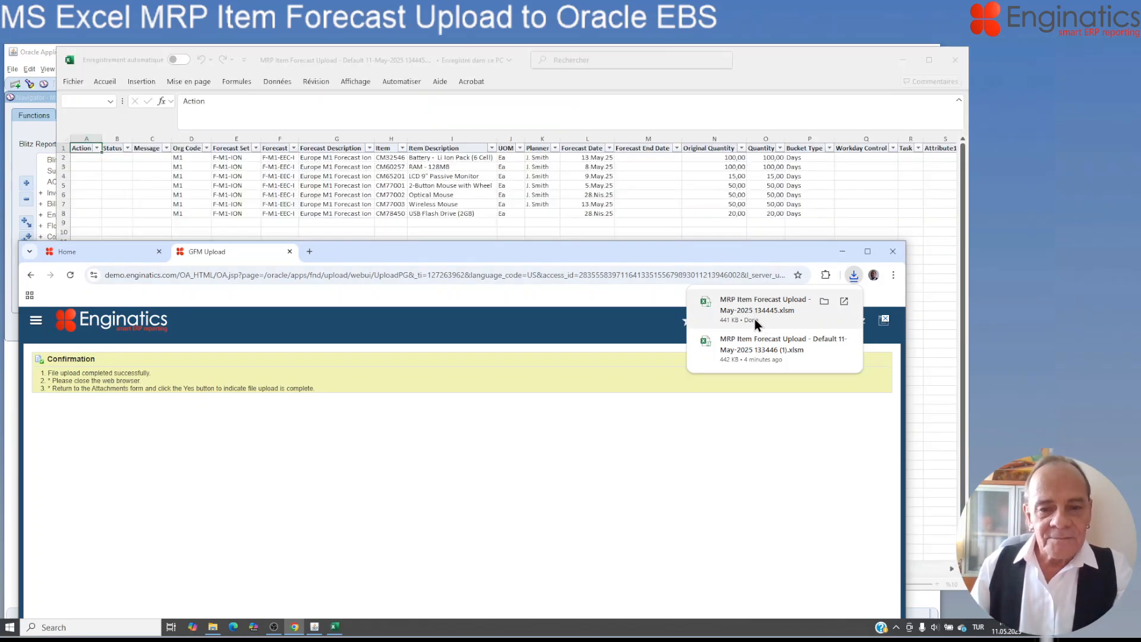
left_click(852, 195)
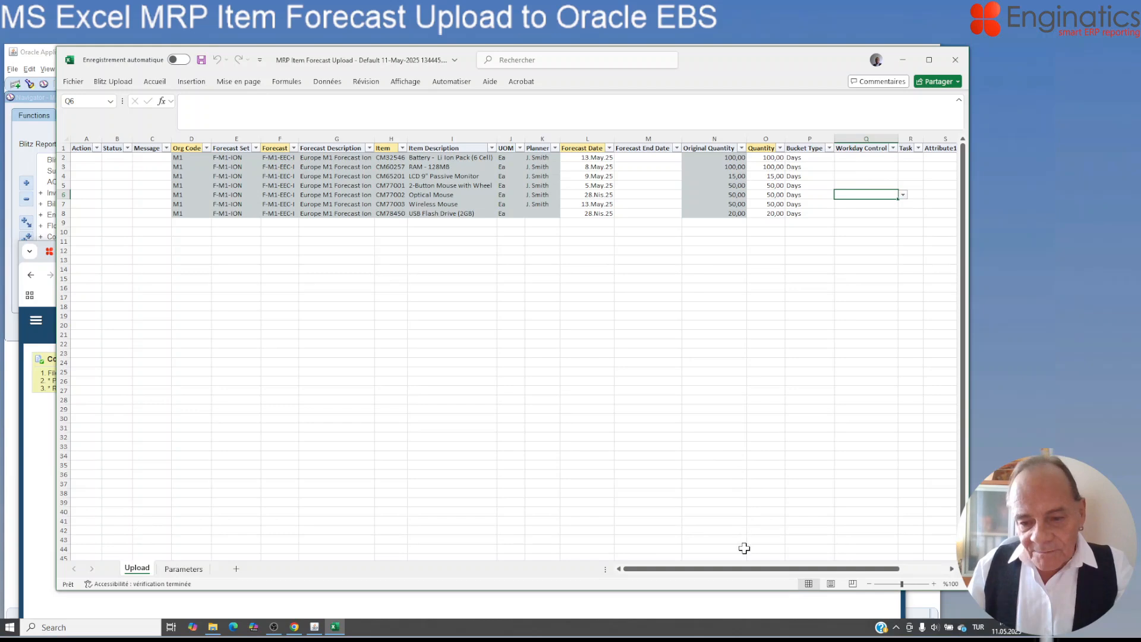
left_click_drag(740, 569, 821, 561)
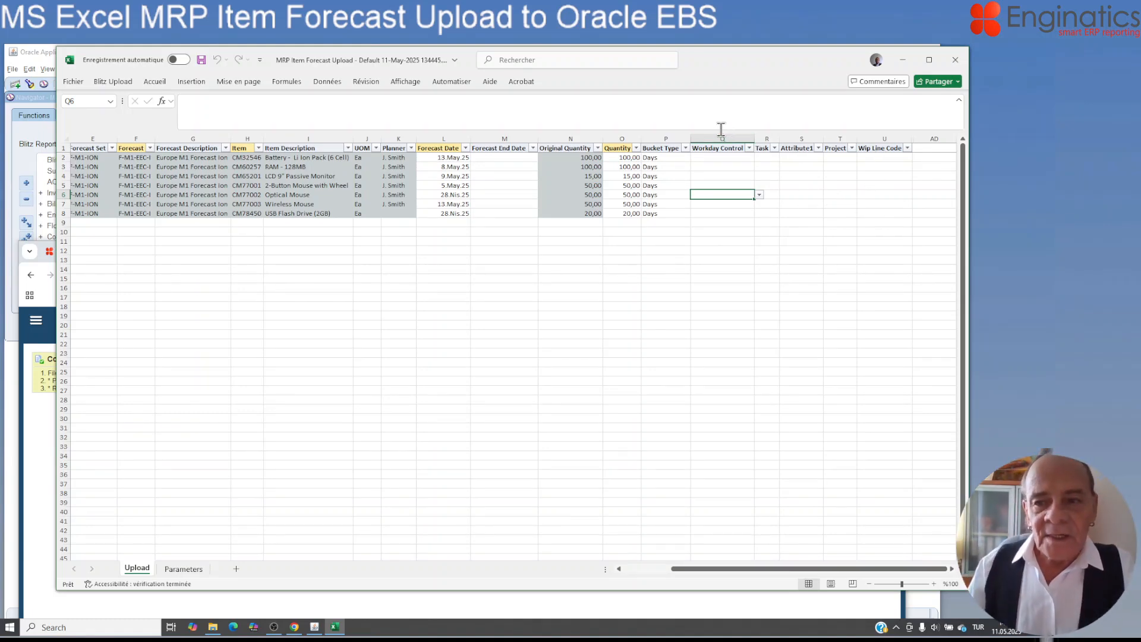
left_click(901, 59)
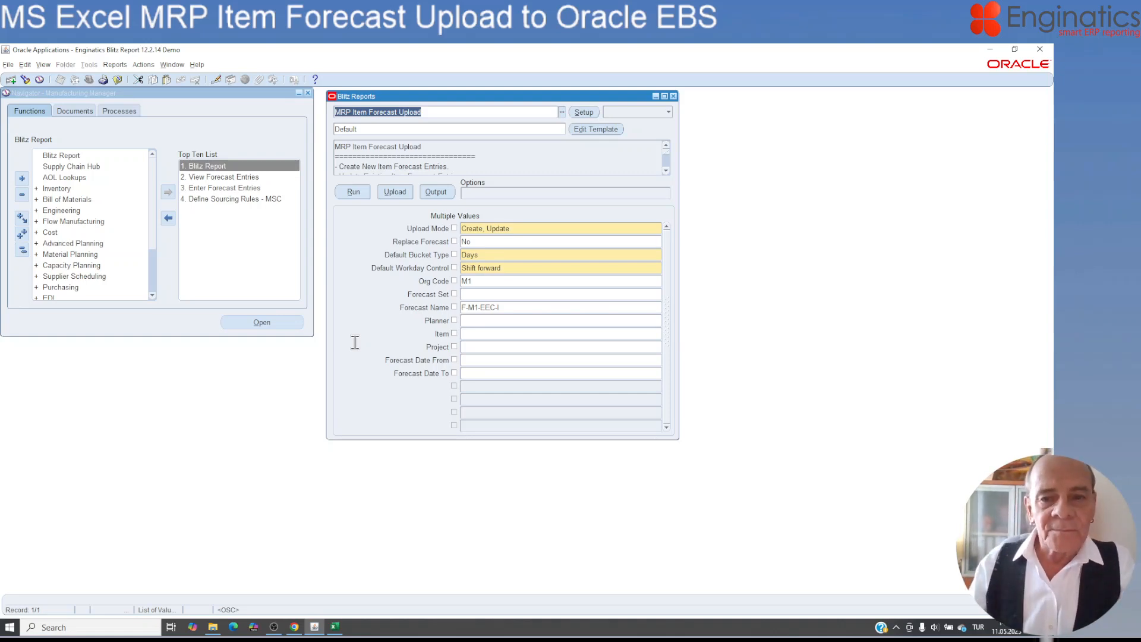
Open the MRP Item Forecast Upload setup and examine its SQL, parameters, categories and upload columns.
left_click(583, 111)
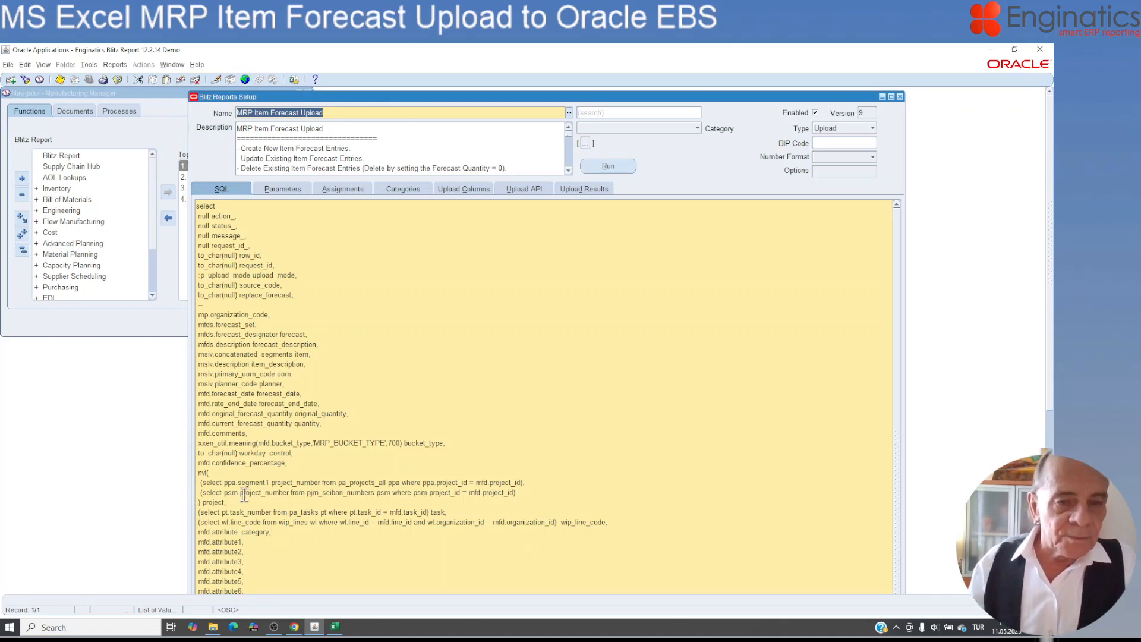
left_click(290, 187)
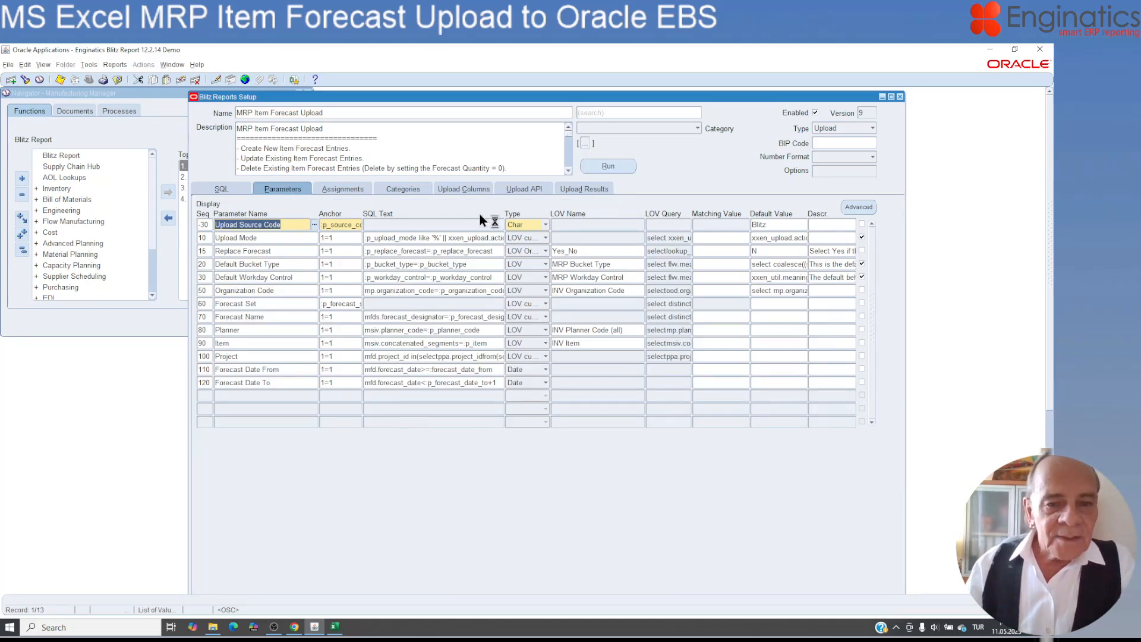
left_click(388, 184)
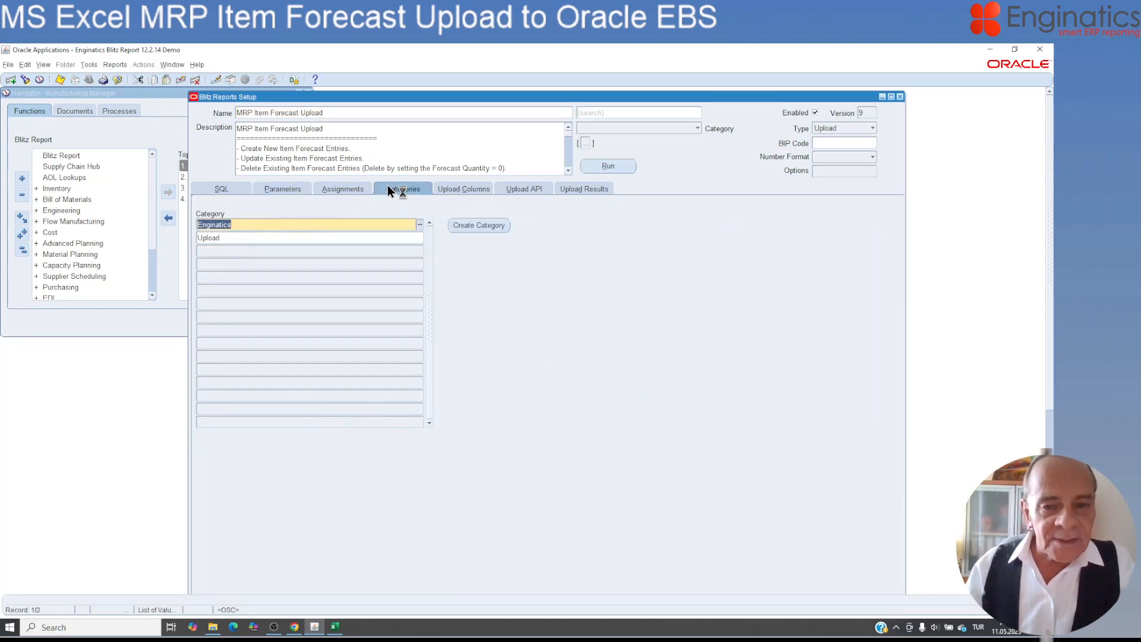
left_click(449, 189)
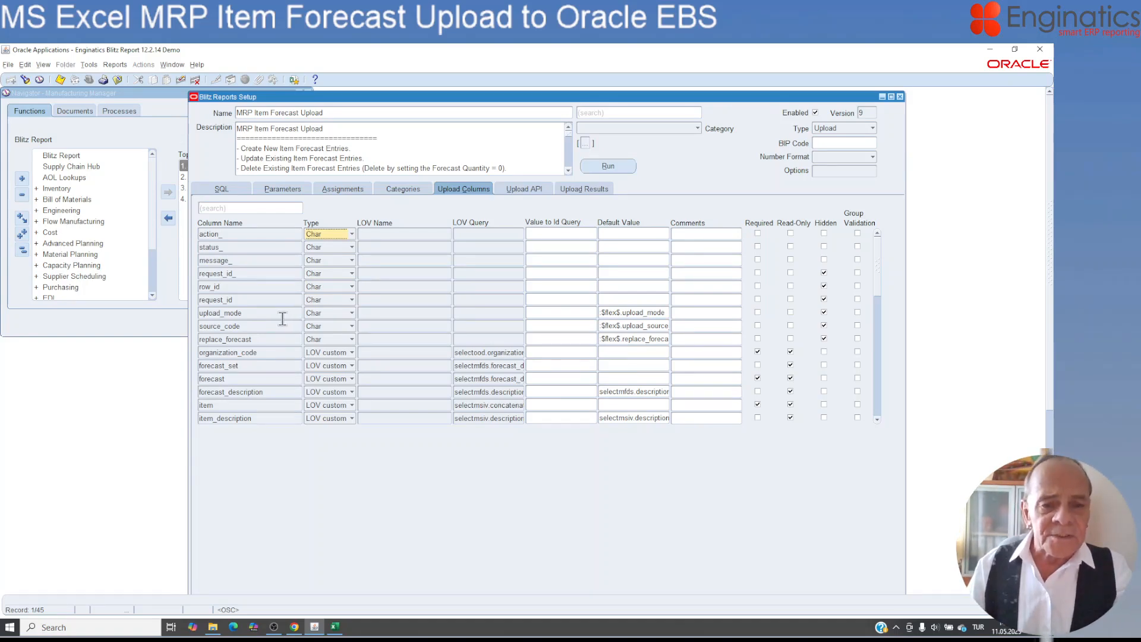
Add an Include assignment for the Material Planner responsibility to the upload report and save it.
left_click(359, 188)
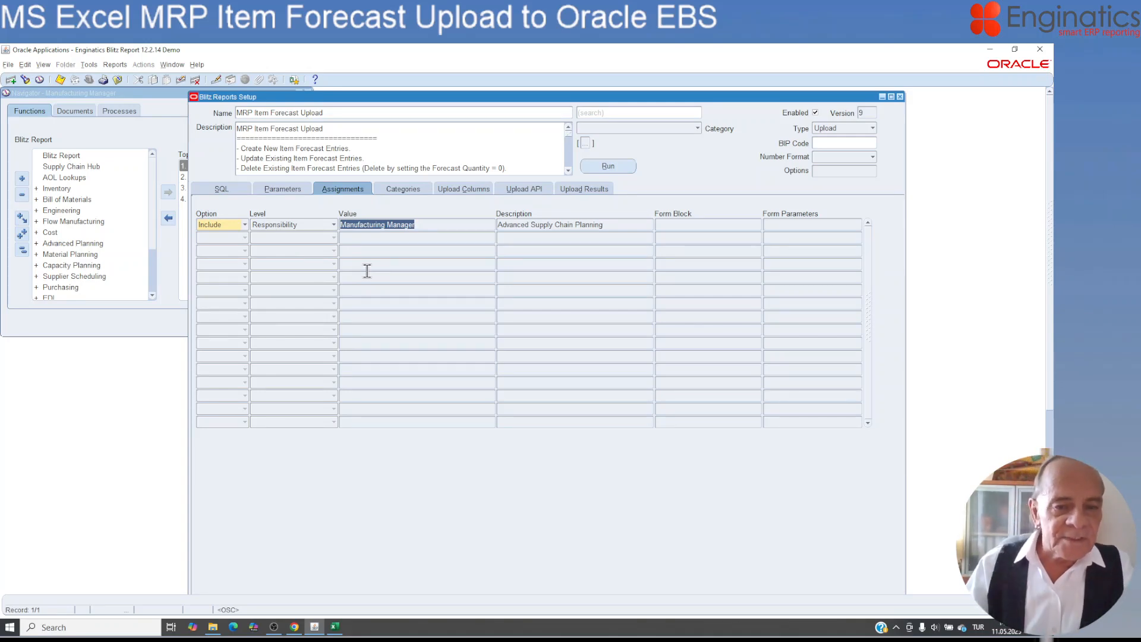
left_click(333, 224)
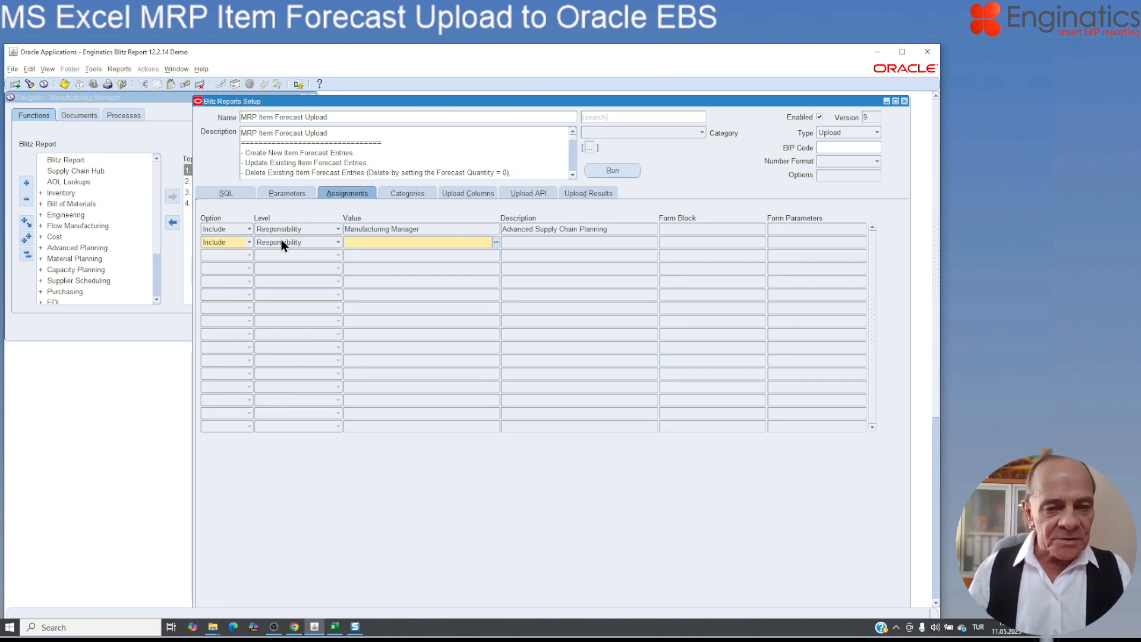
left_click(352, 241)
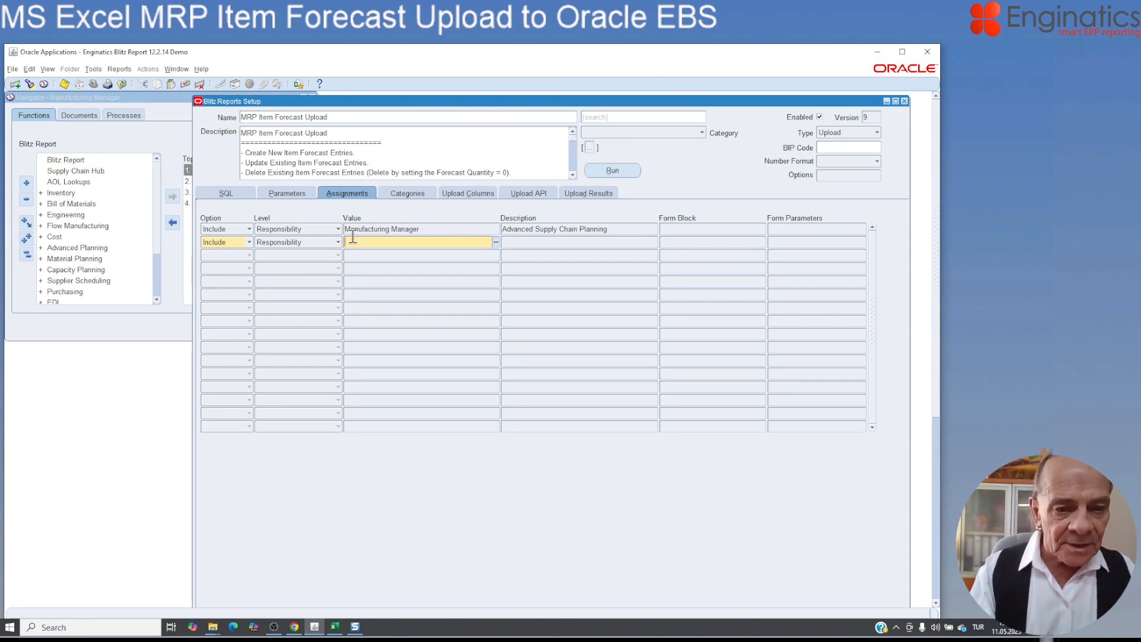
type("Mas")
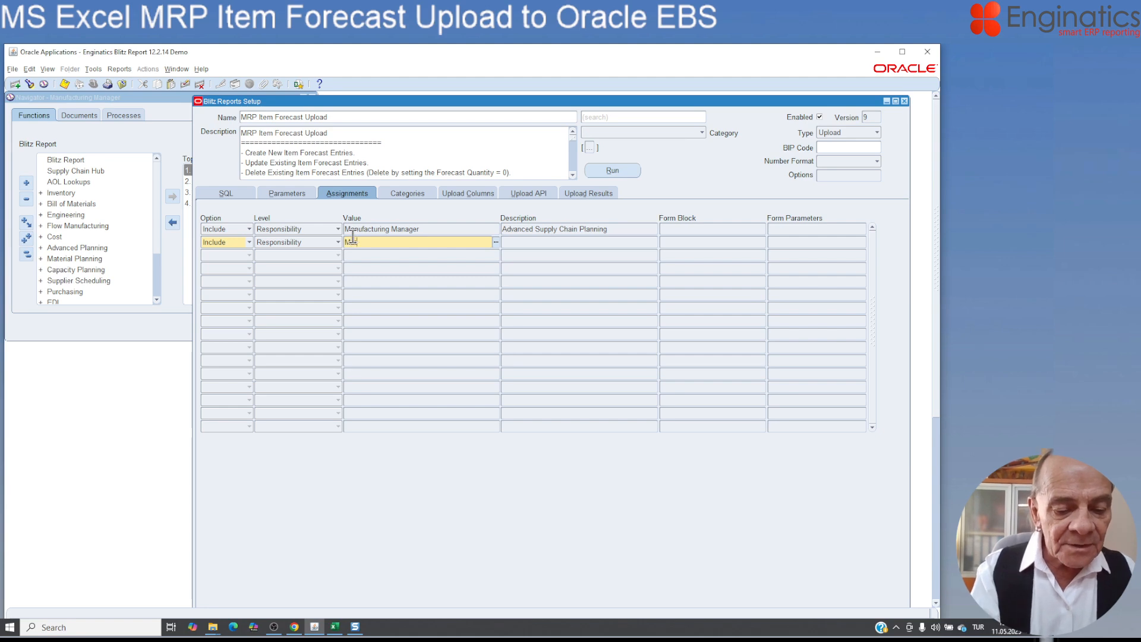
type("terial")
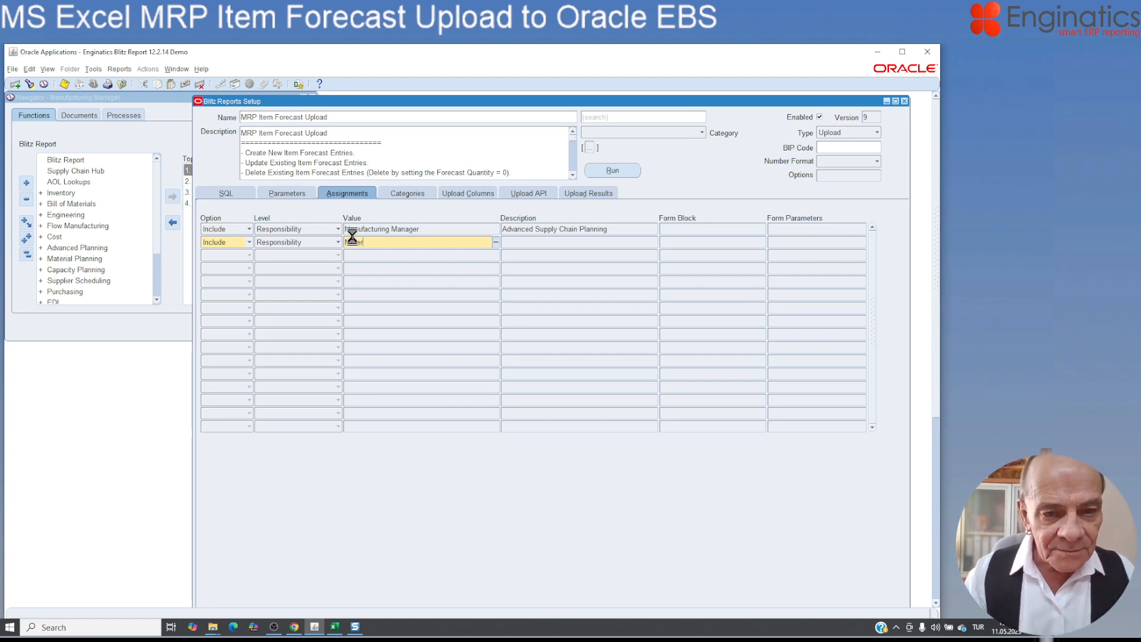
key("Tab")
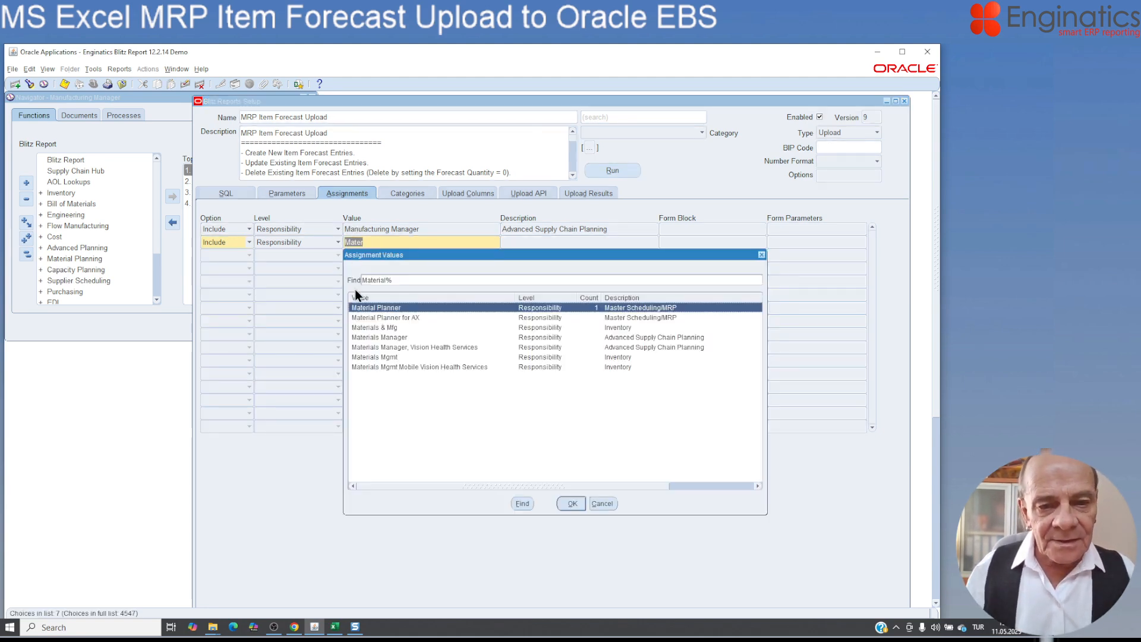
left_click(569, 502)
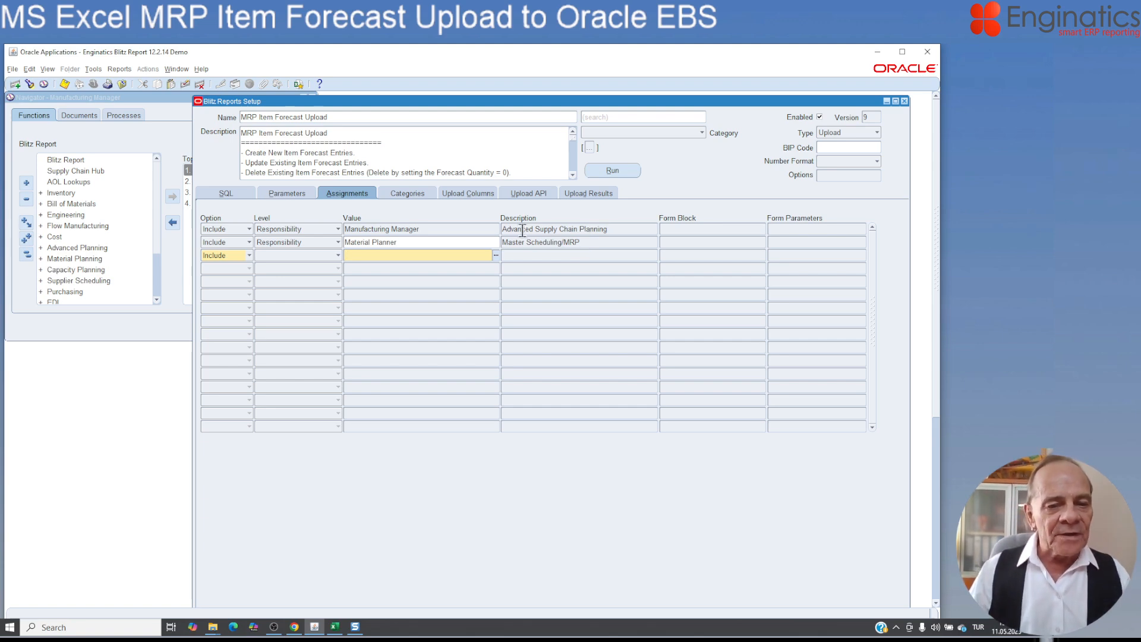
left_click(170, 101)
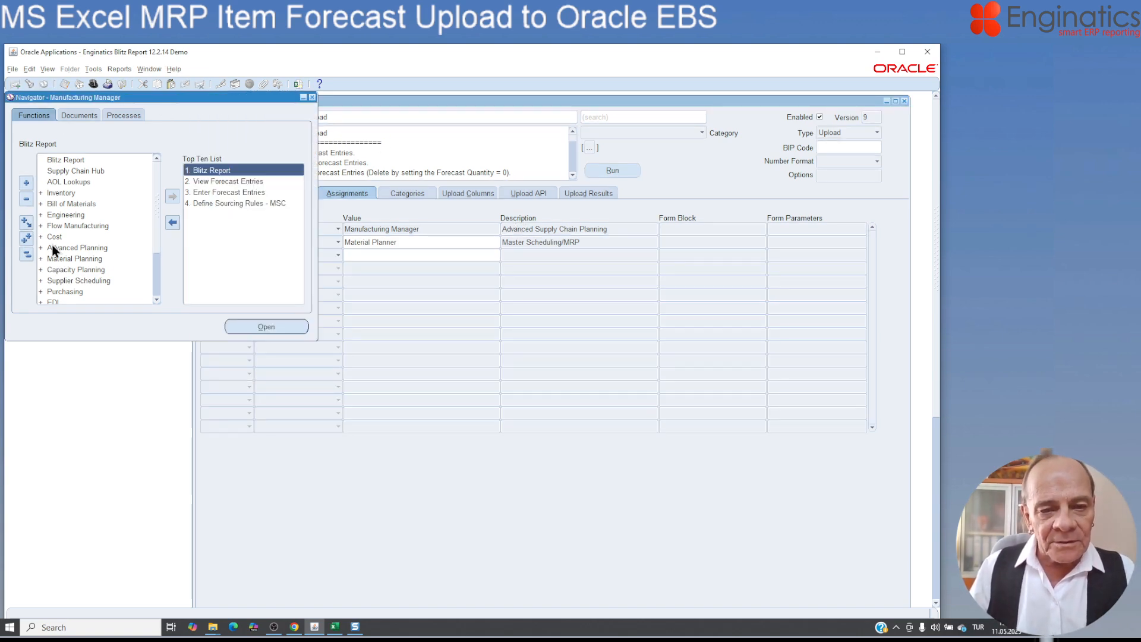
left_click(539, 101)
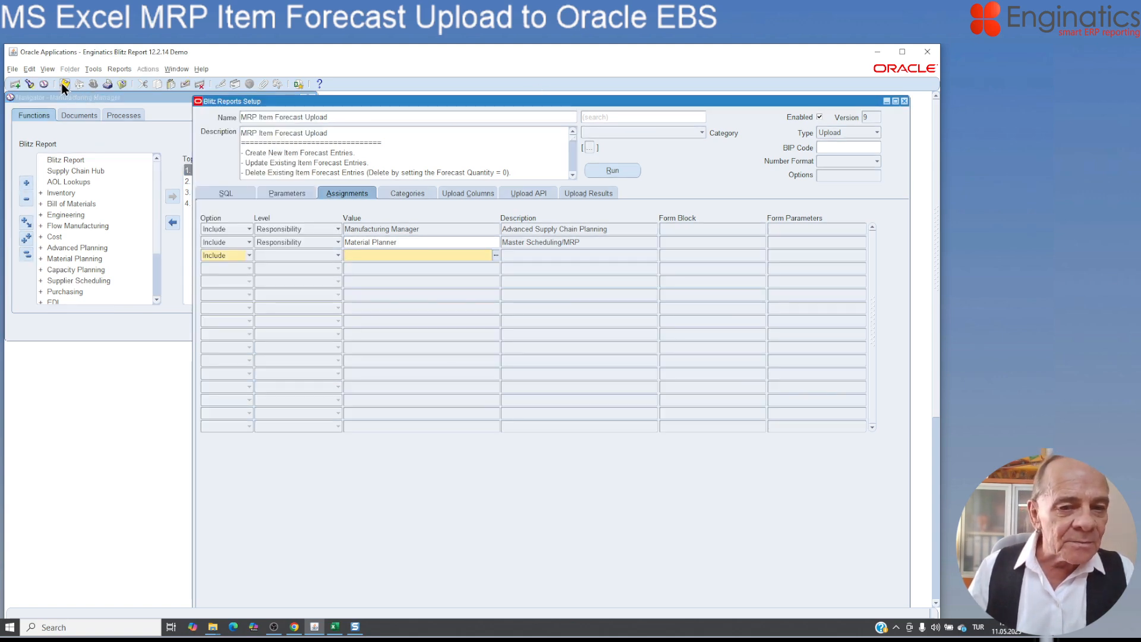
left_click(63, 84)
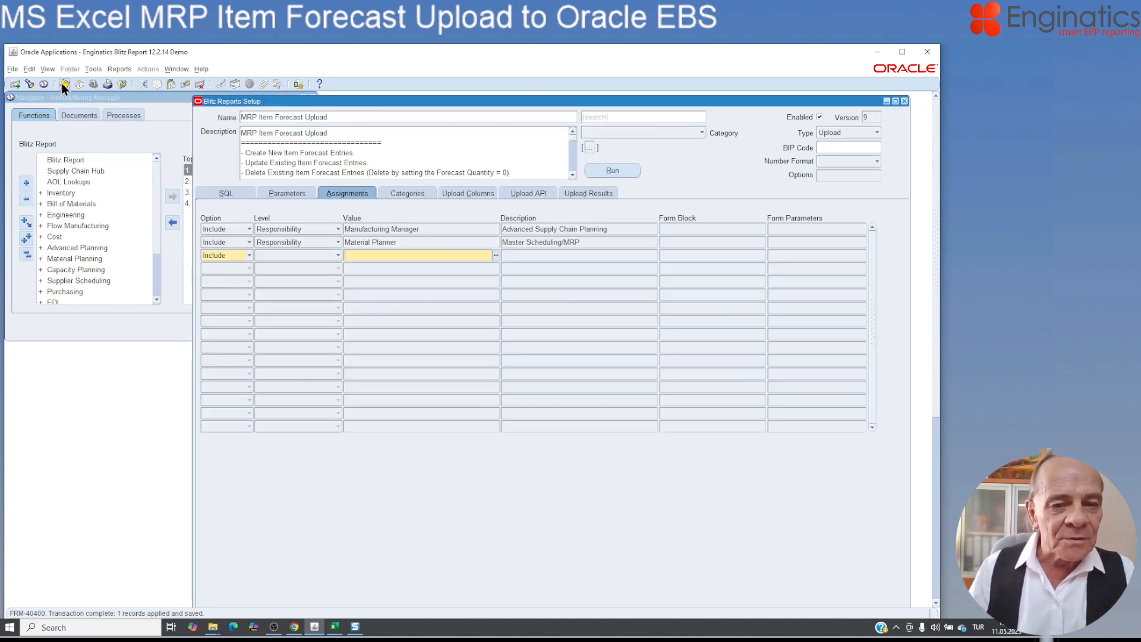
Load forecast F-M1-EEC-I of set F-M1-ION in View Forecast Entries and view the Blitz Report launched from that form.
left_click(159, 98)
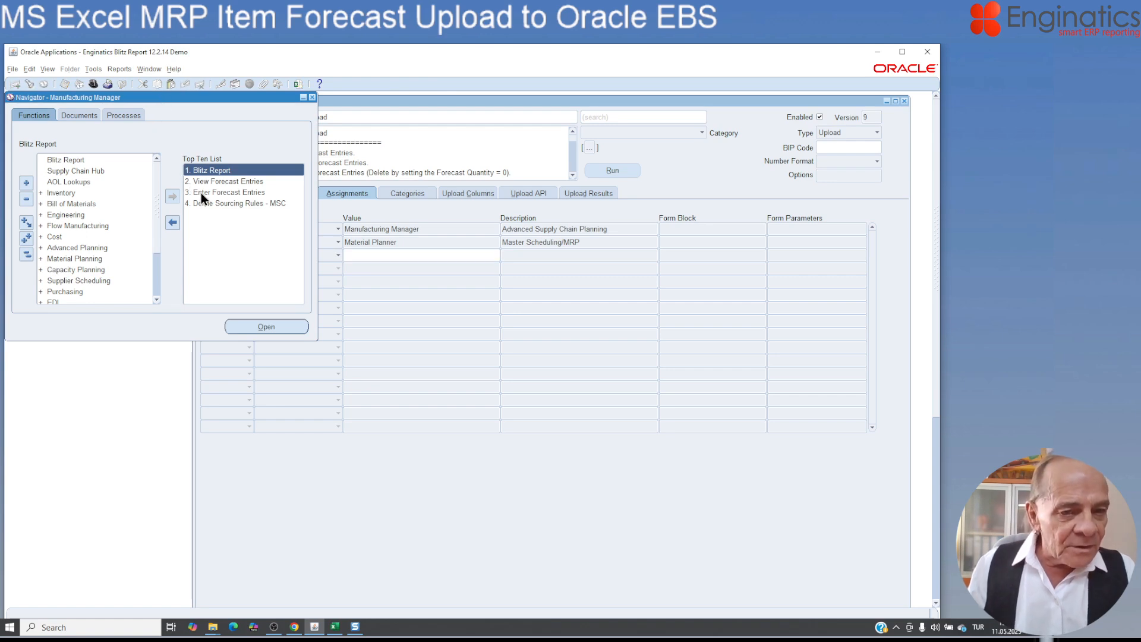
double_click(212, 179)
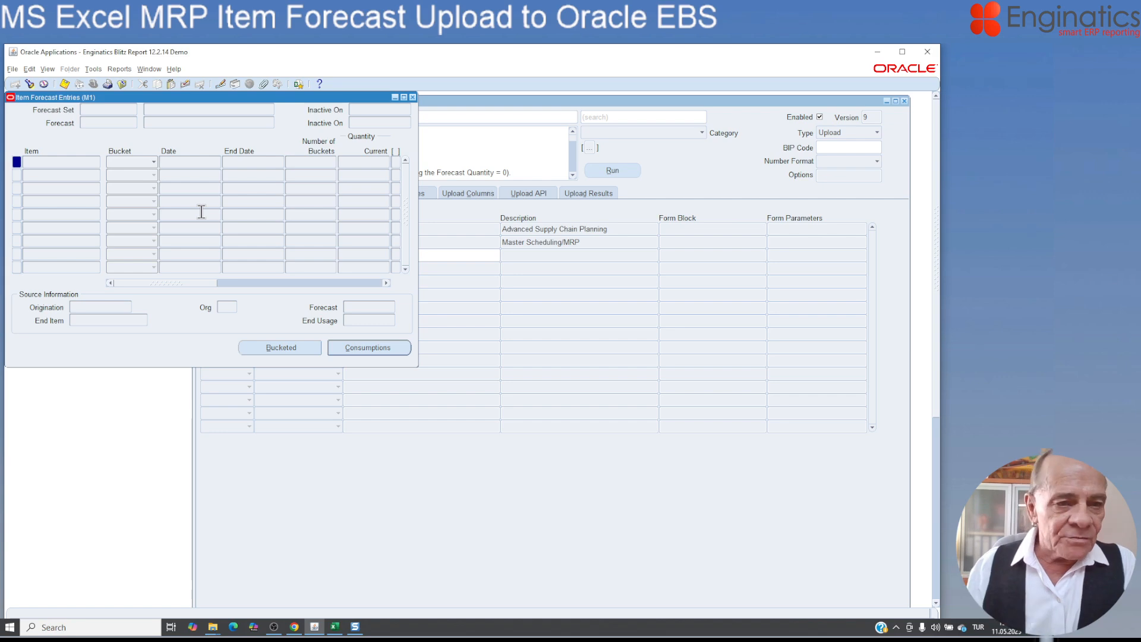
left_click(27, 83)
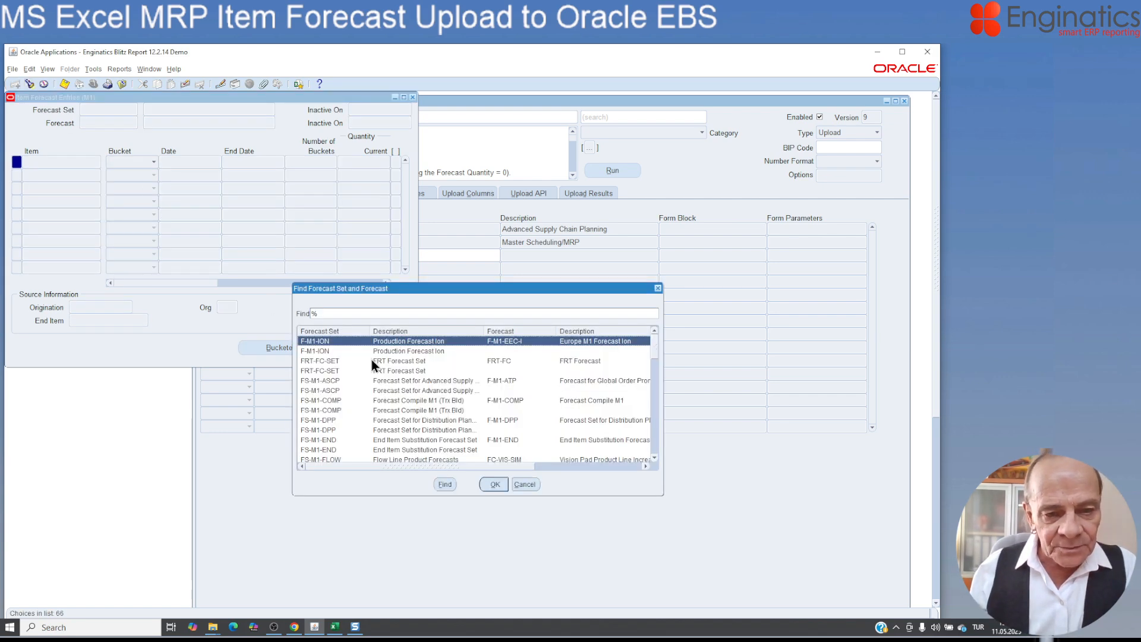
left_click(497, 485)
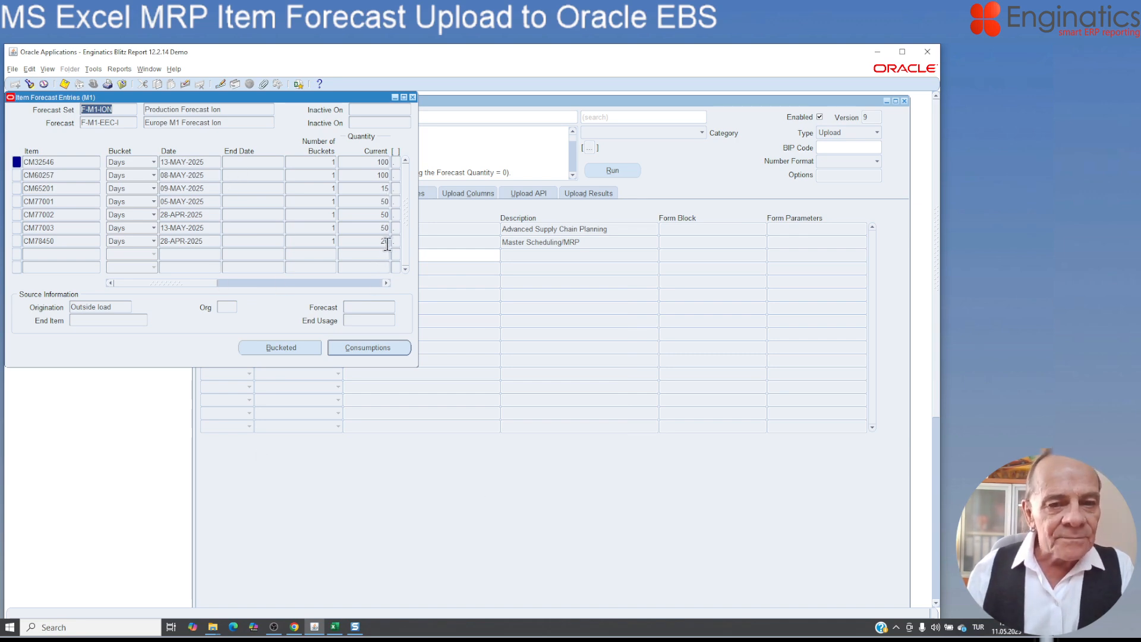
left_click(298, 83)
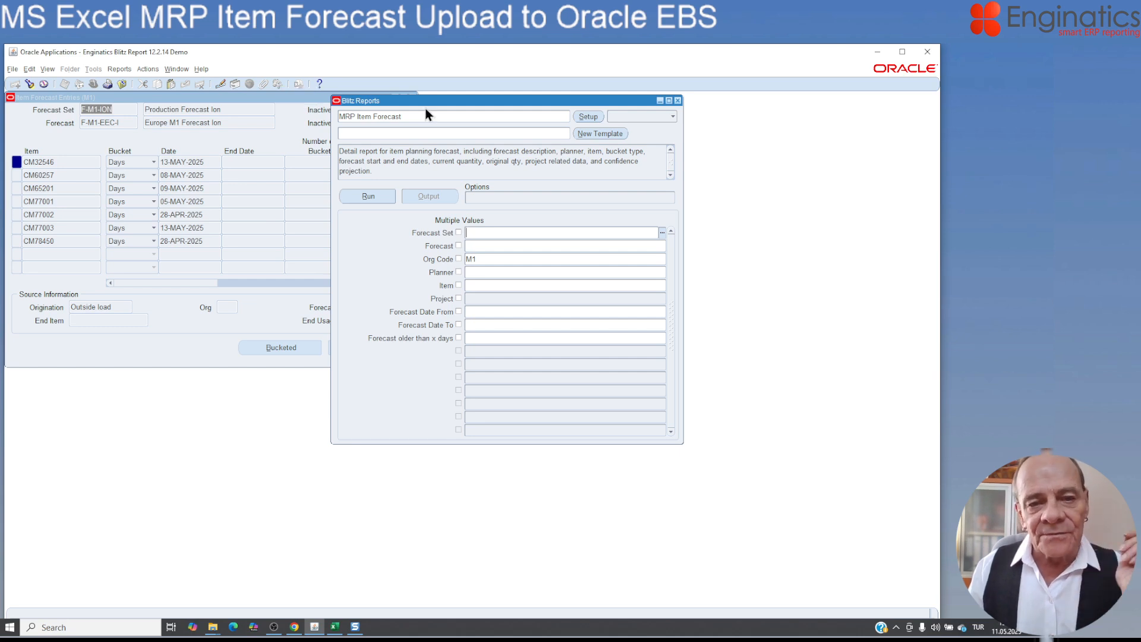
left_click(677, 100)
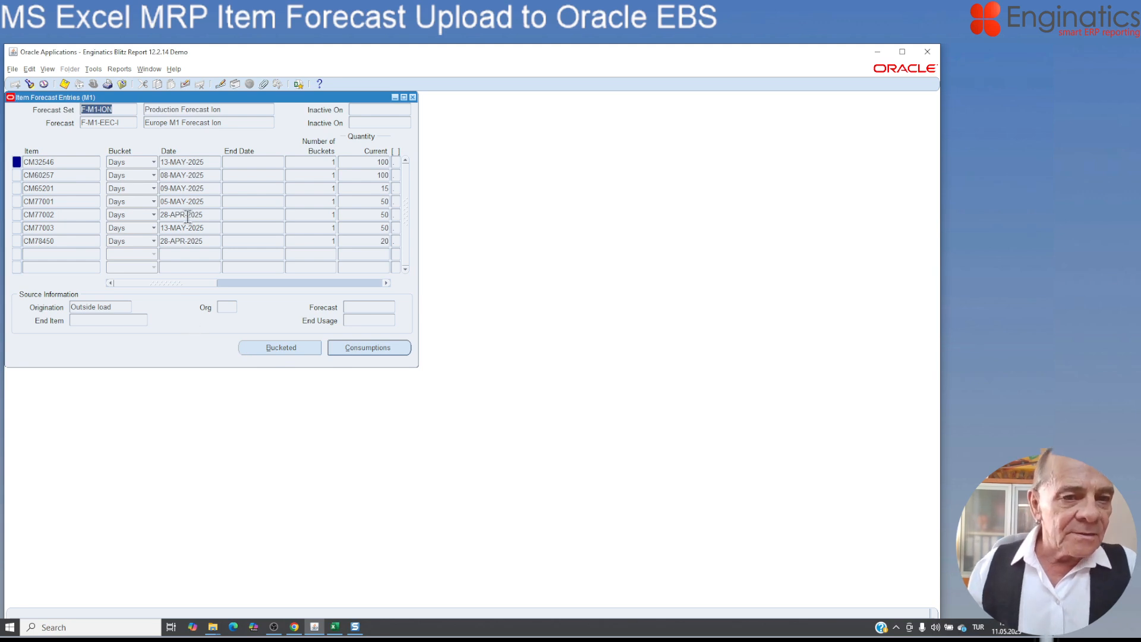
Look up the form name of Item Forecast Entries in the Current Form section of the Oracle Applications information.
left_click(175, 69)
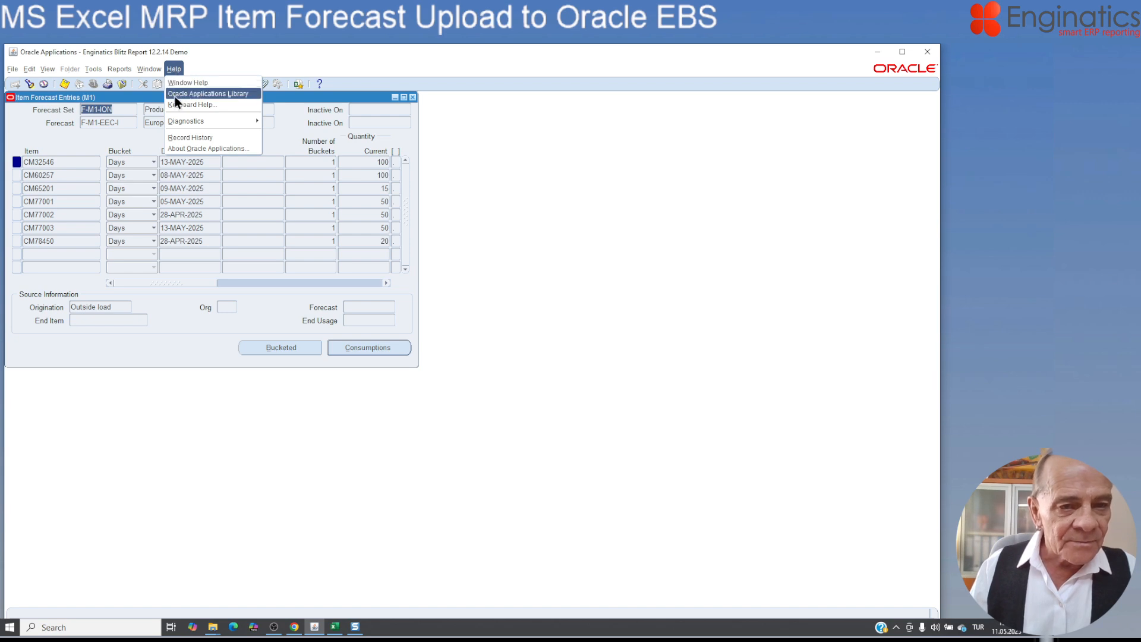
left_click(176, 150)
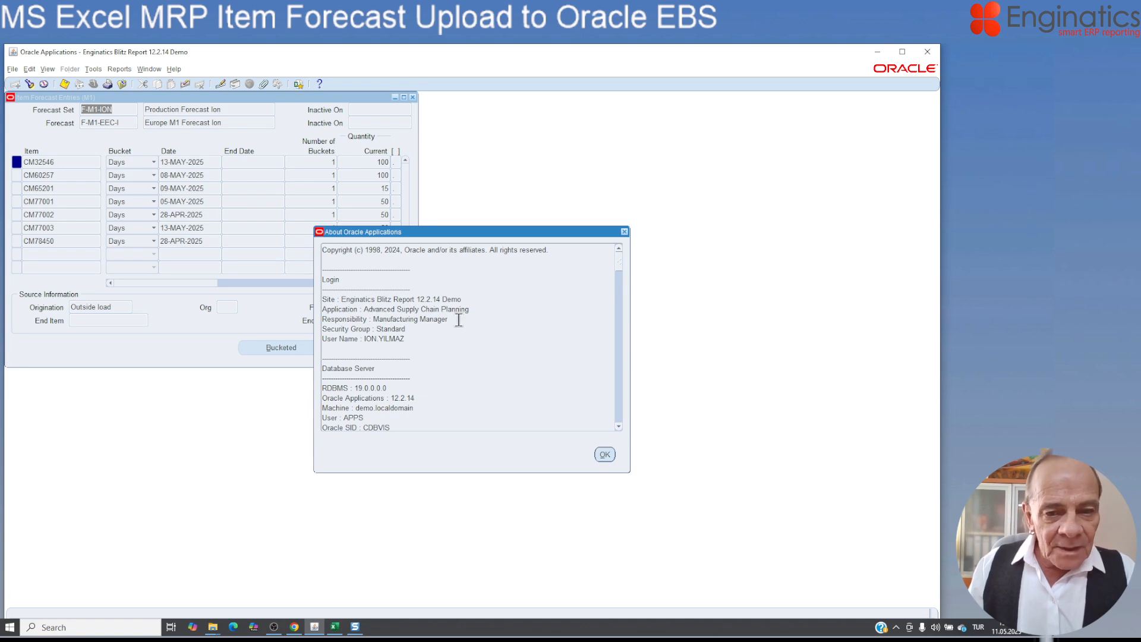
scroll(461, 313, "down", 4)
scroll(463, 309, "down", 15)
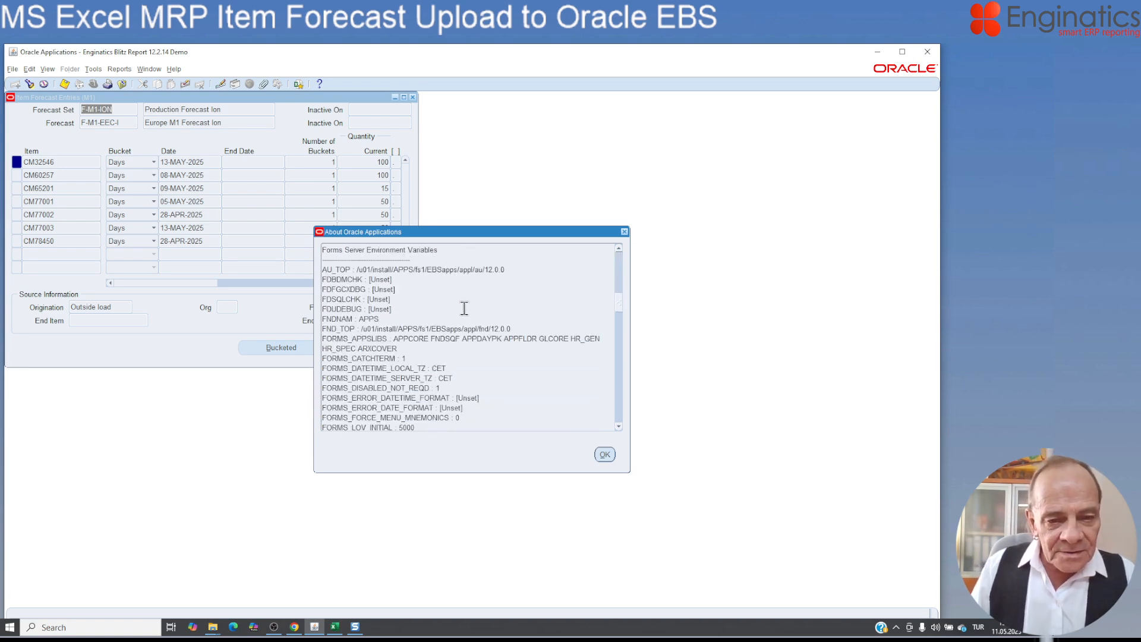
scroll(467, 312, "down", 7)
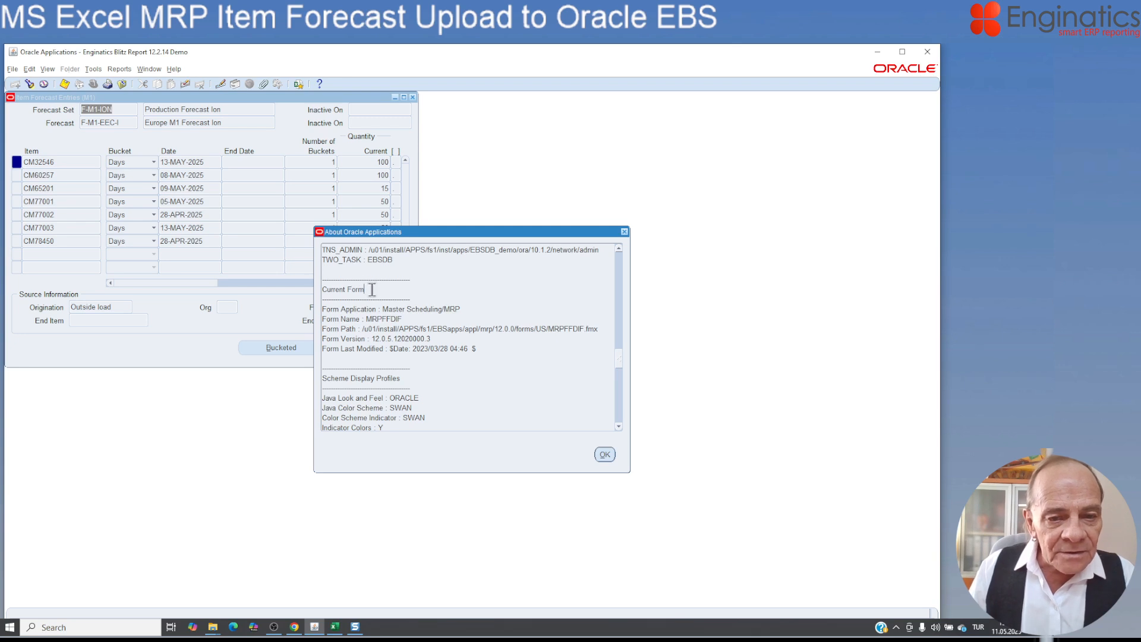
left_click_drag(372, 289, 314, 291)
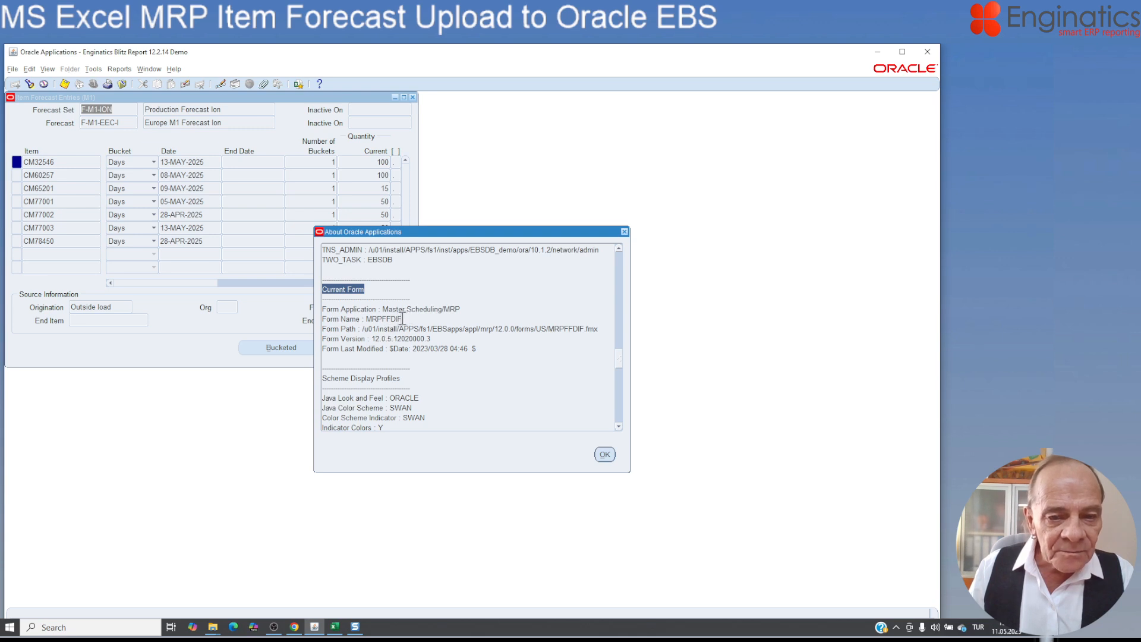
left_click_drag(403, 319, 368, 318)
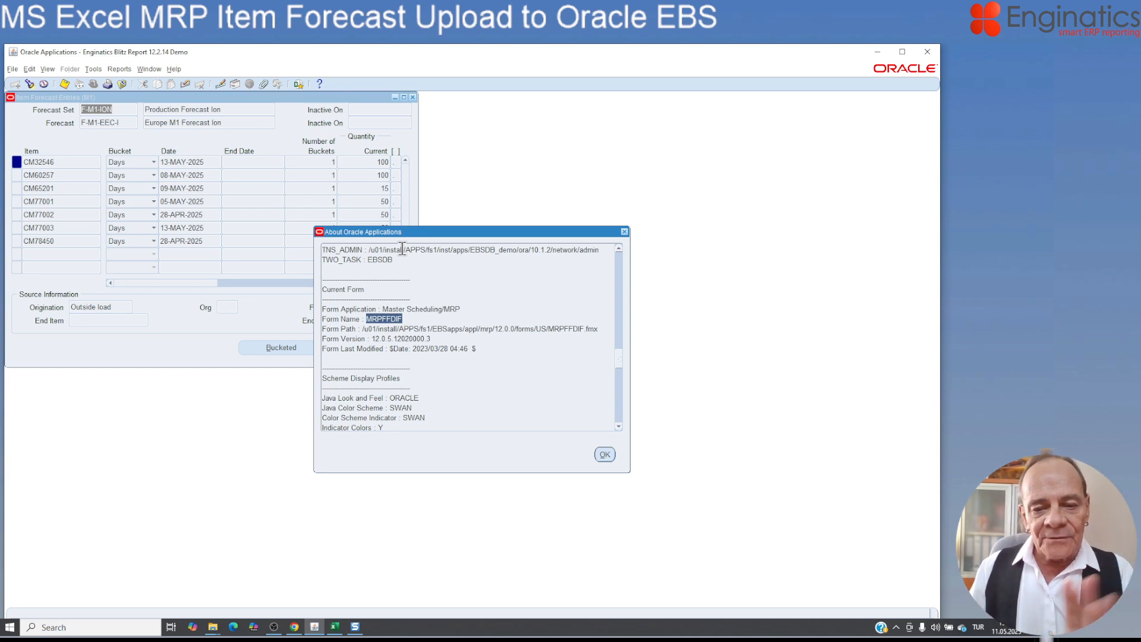
Examine the Forecast Set field of the Item Forecast Entries form to find its block and field names.
left_click(604, 454)
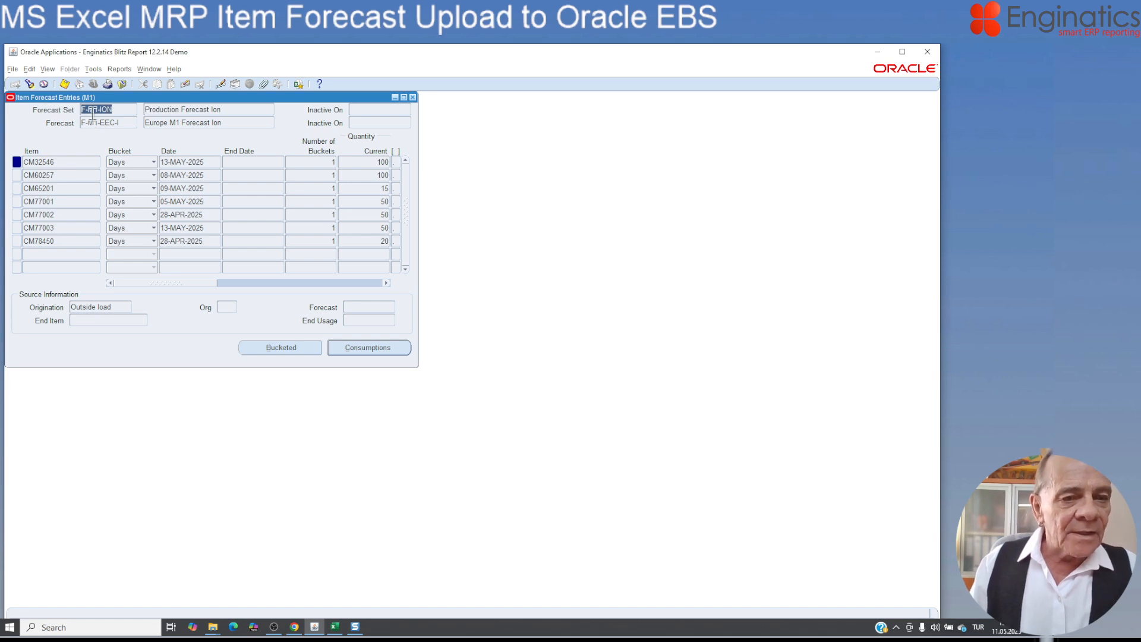
left_click(174, 69)
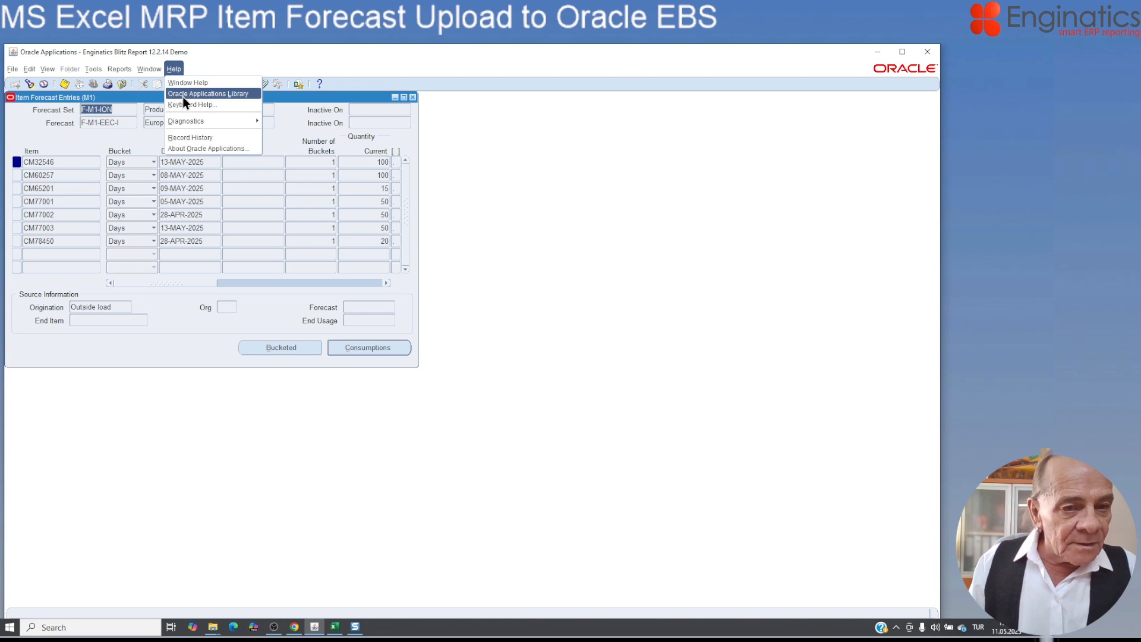
mouse_move(186, 119)
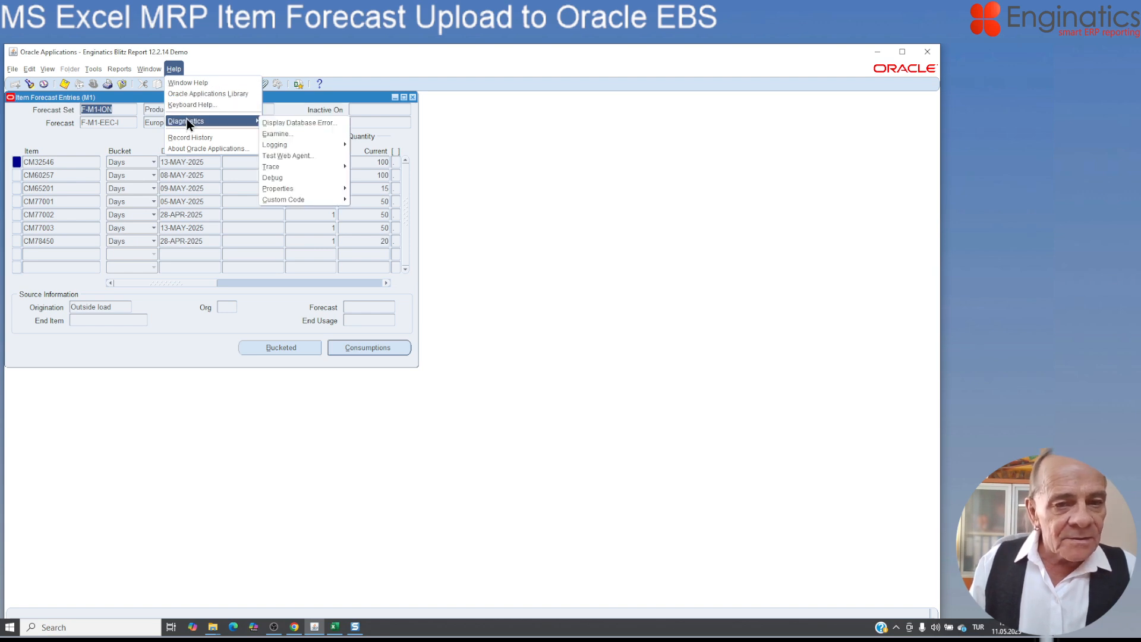
left_click(276, 133)
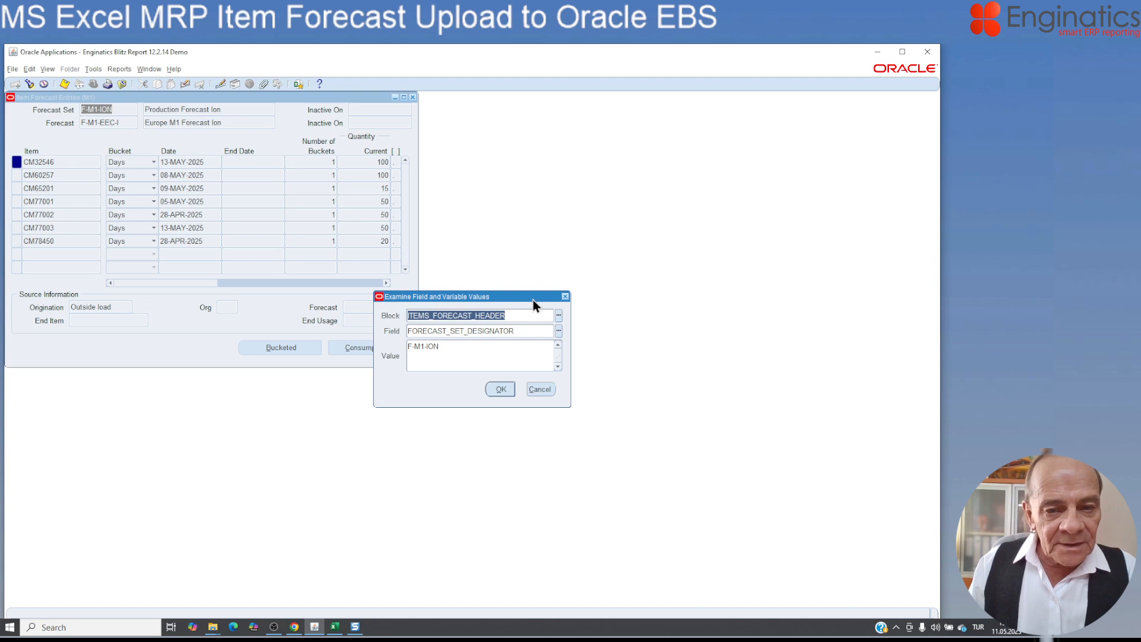
left_click_drag(534, 297, 541, 137)
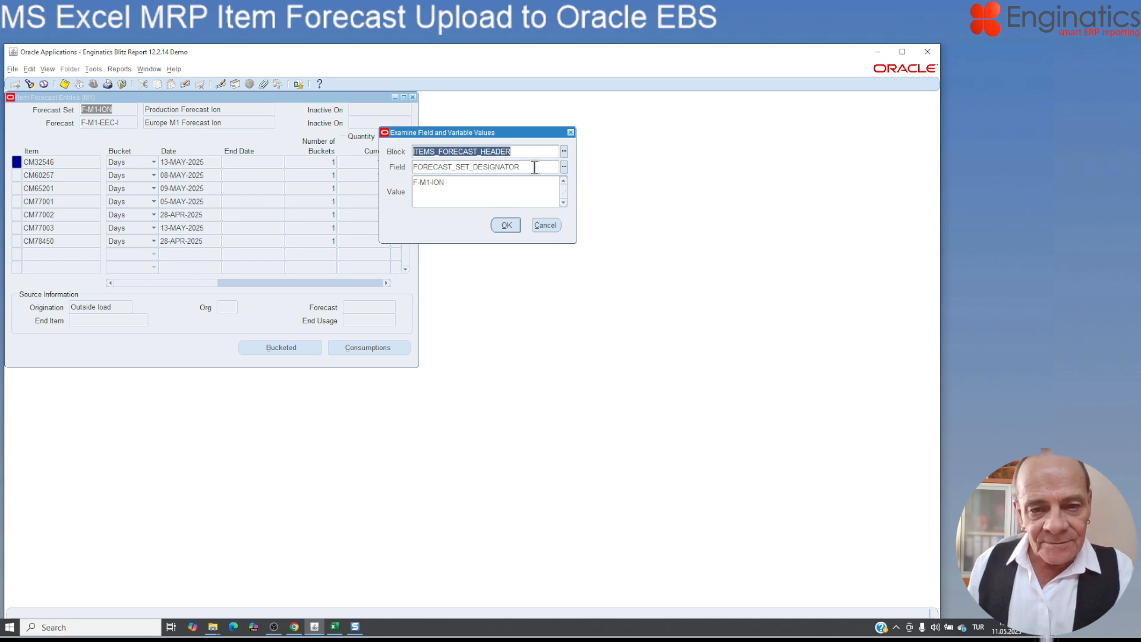
left_click(506, 226)
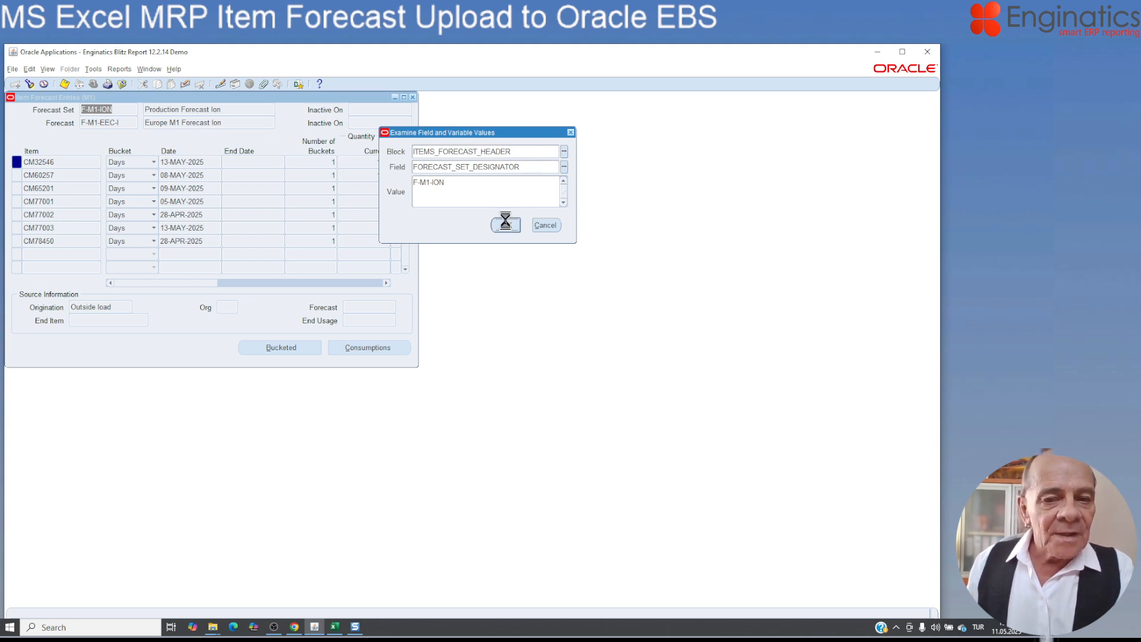
Examine the Forecast field of the same form to find its block and field names.
left_click(112, 122)
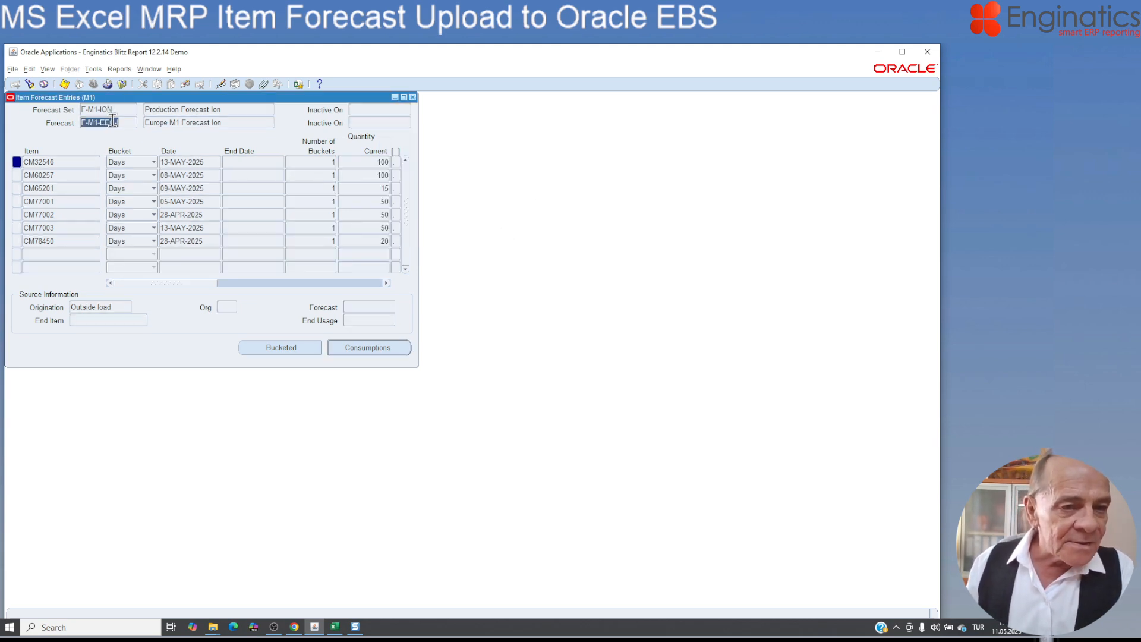
left_click(171, 68)
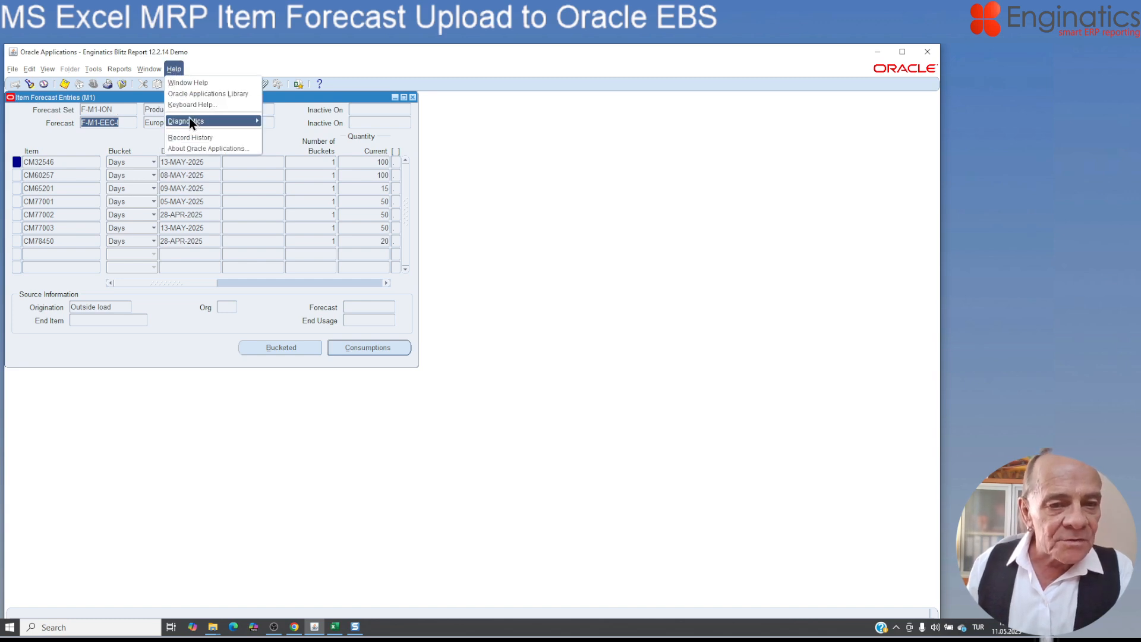
mouse_move(189, 119)
left_click(272, 133)
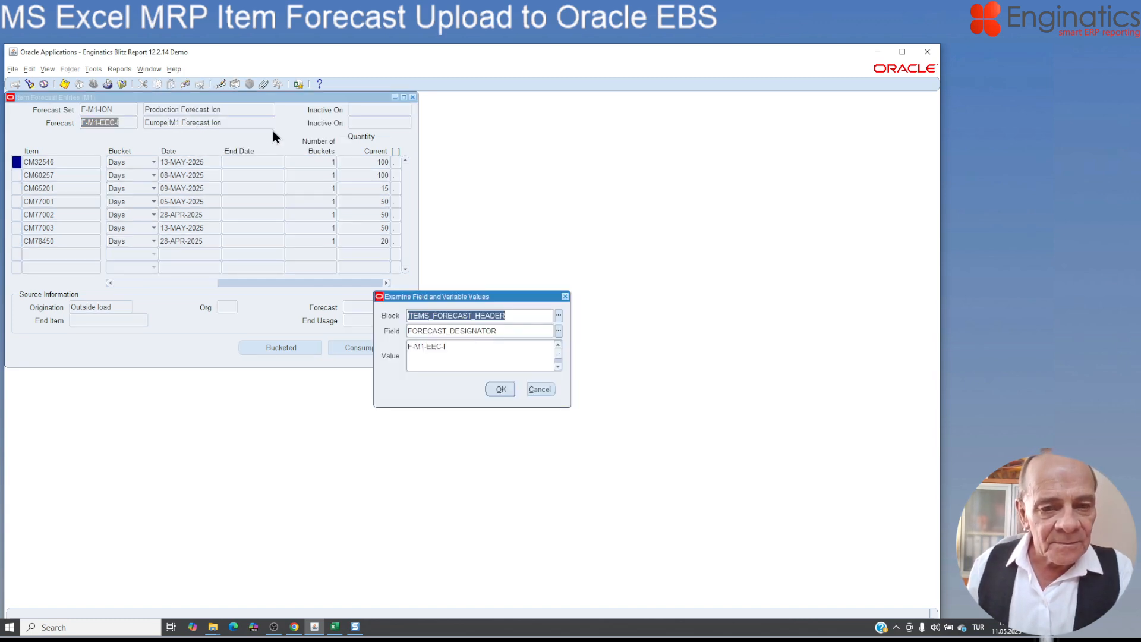
left_click_drag(511, 295, 539, 130)
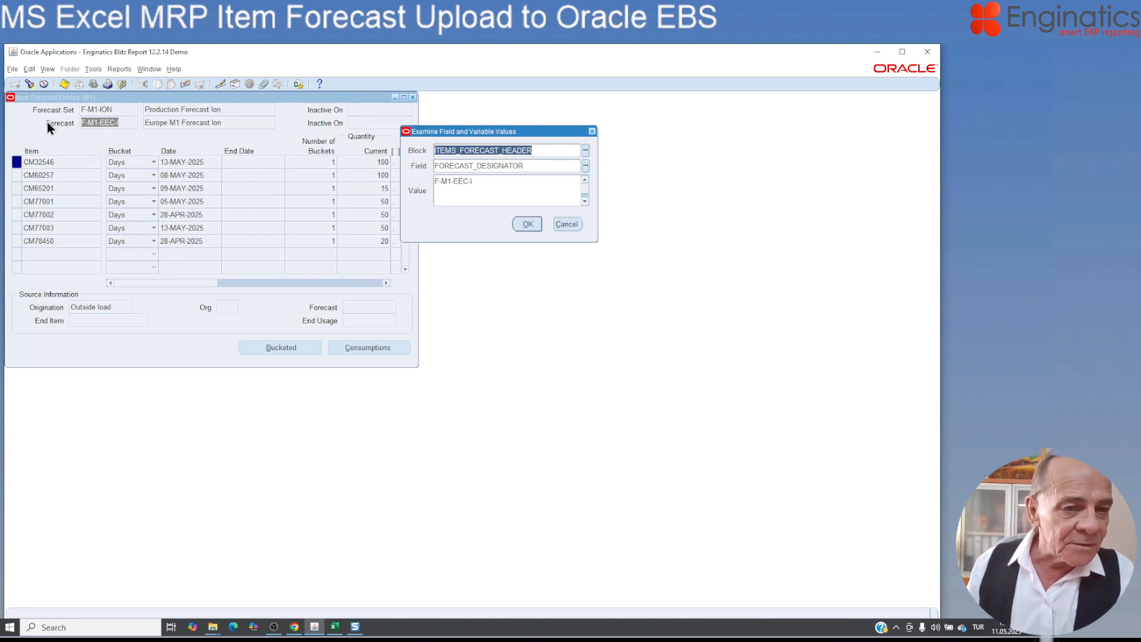
left_click(535, 222)
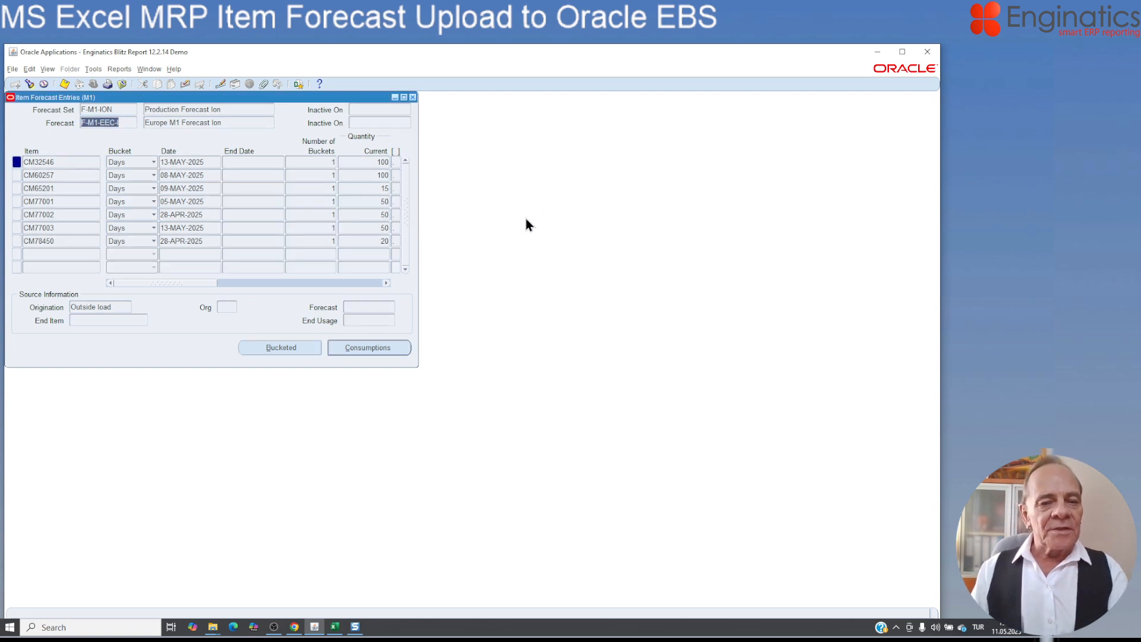
Close the forecast entries form and open the assignments in the MRP Item Forecast Upload report setup.
left_click(411, 97)
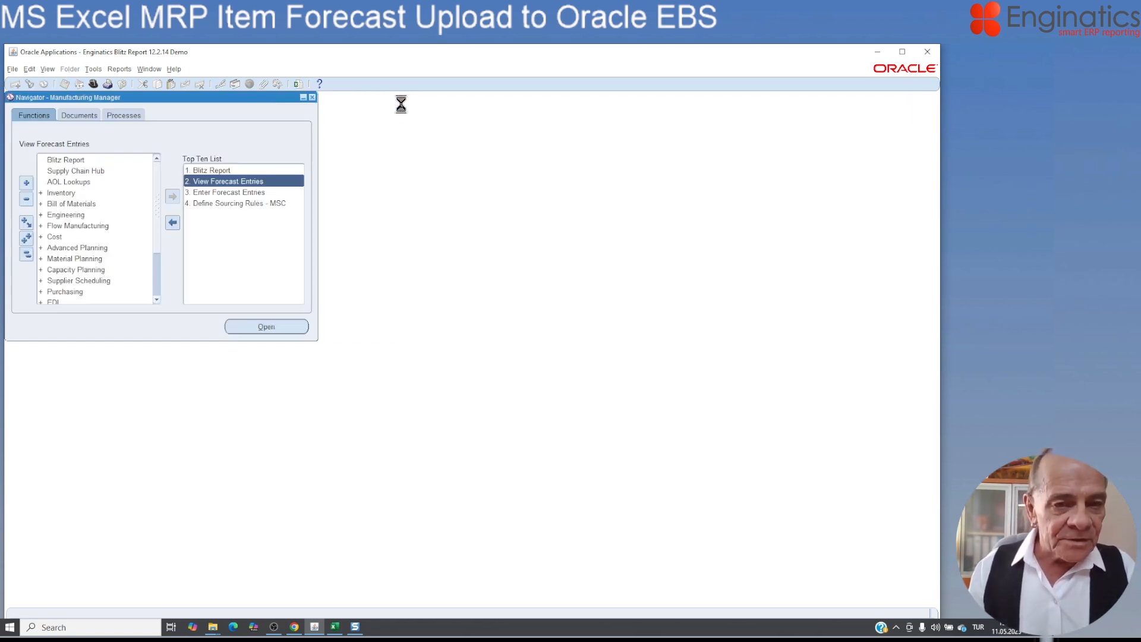
double_click(222, 170)
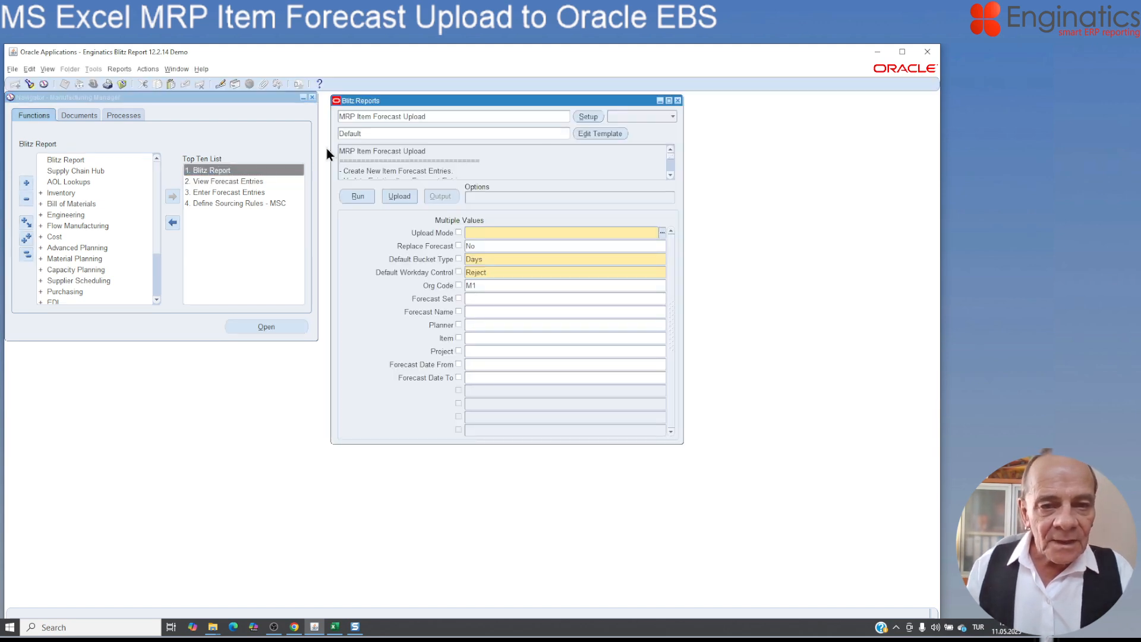
left_click(579, 116)
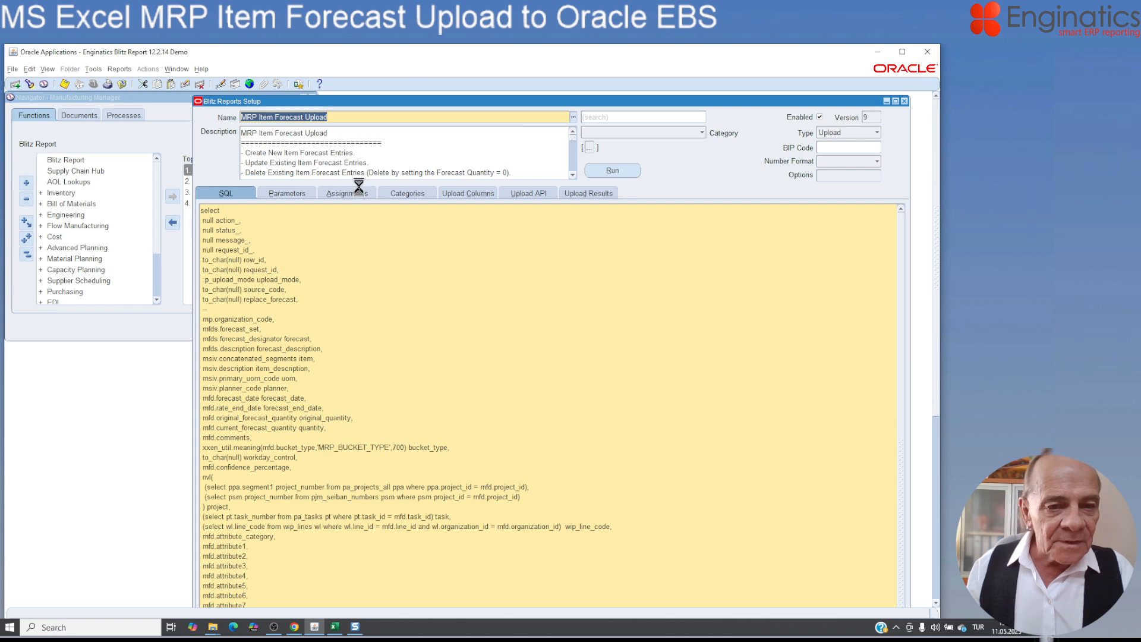
left_click(333, 194)
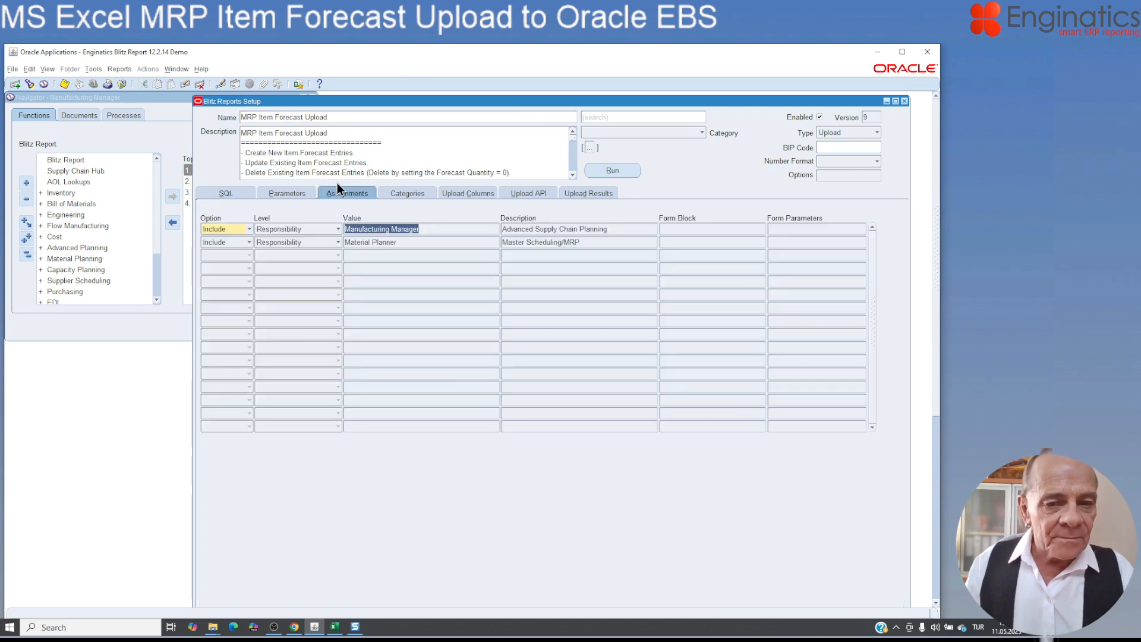
Add an Include assignment at Form level for MRPFFDIF, Enter Forecast Entries, below the Material Planner assignment.
left_click(372, 243)
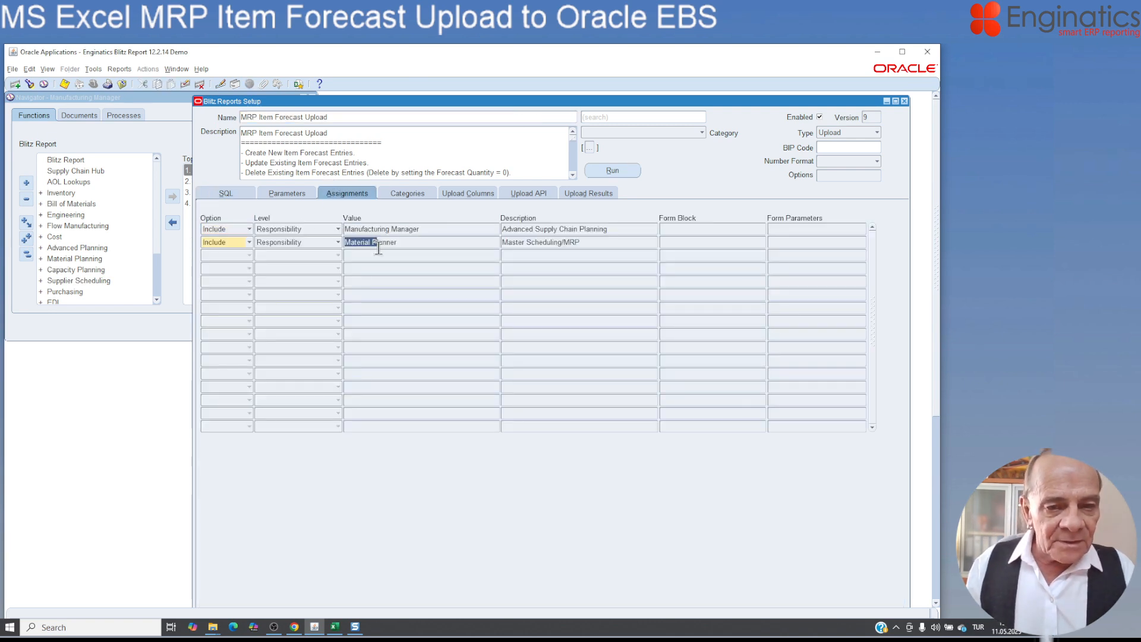
left_click(371, 254)
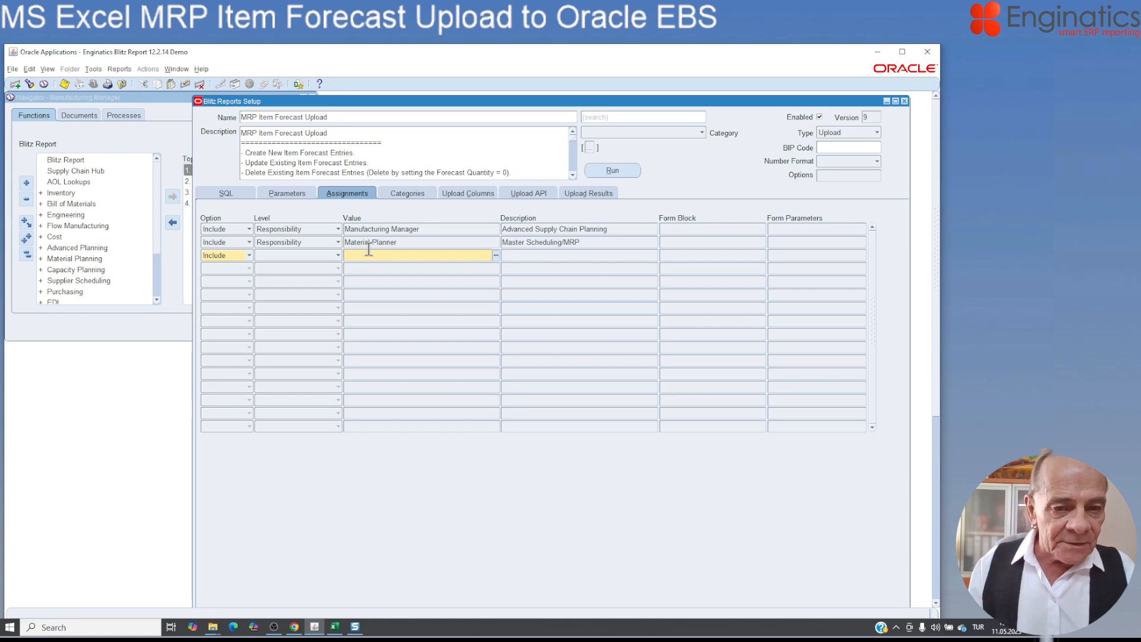
left_click(336, 255)
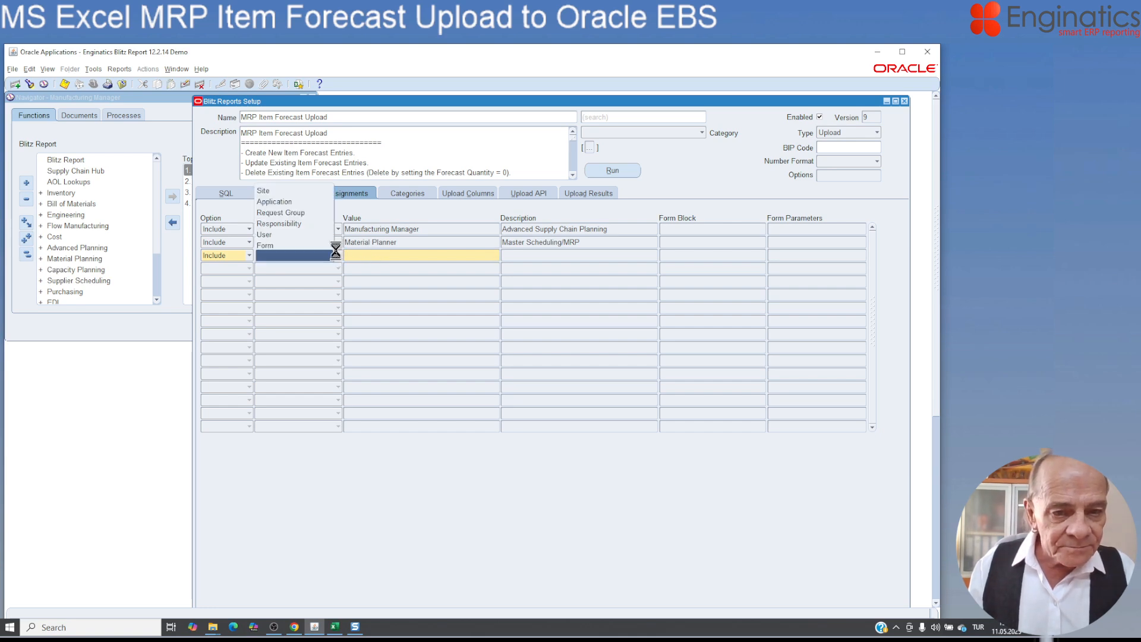
left_click(300, 245)
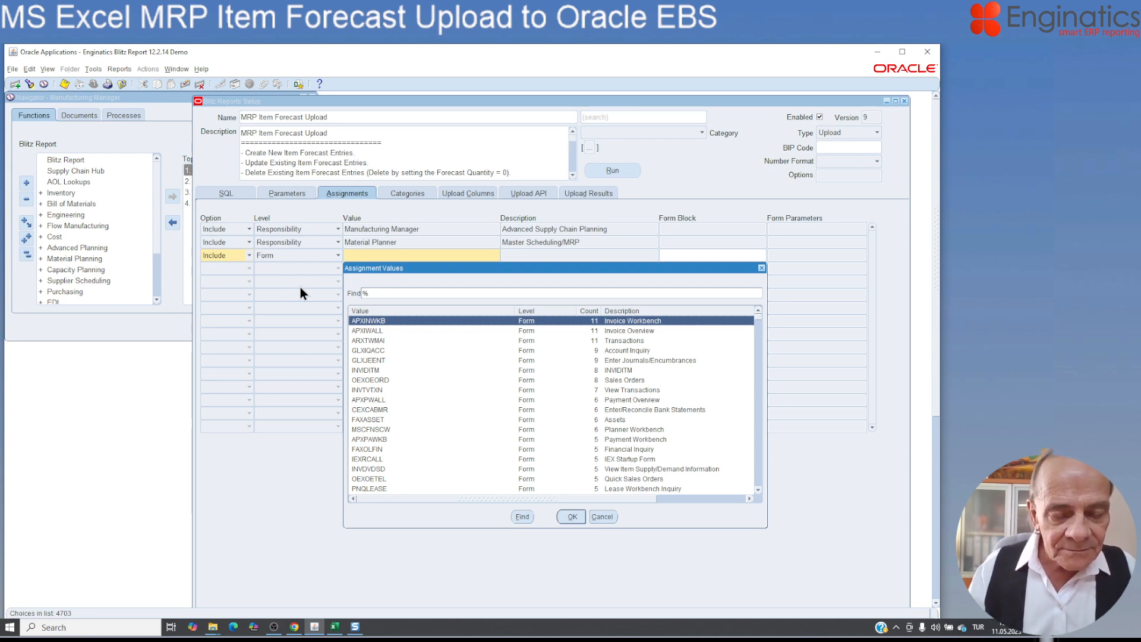
type("mr")
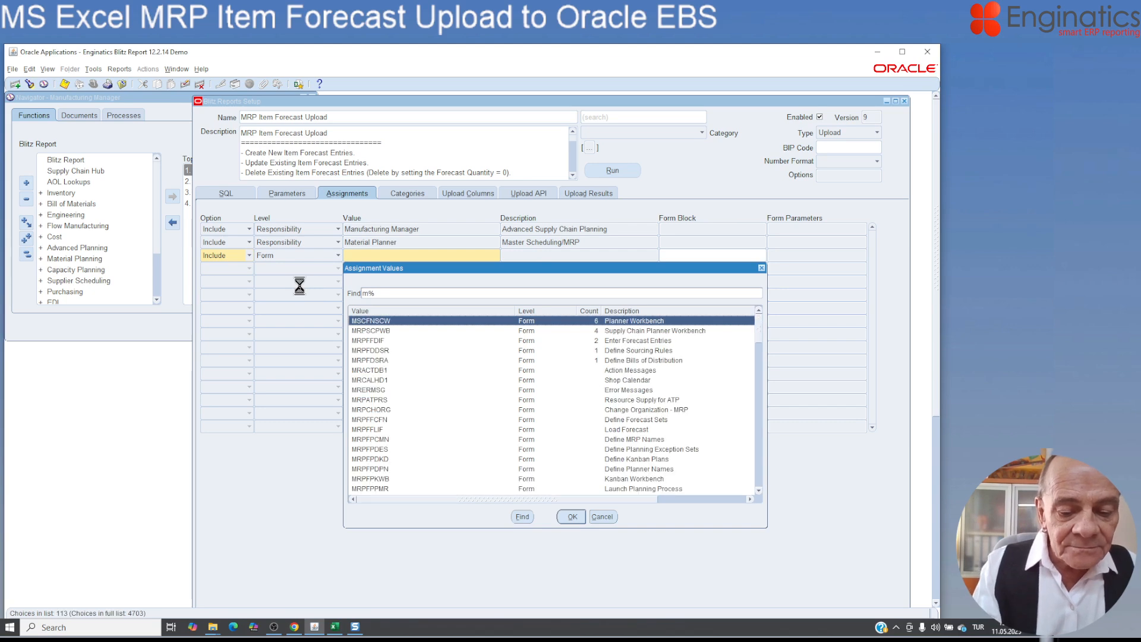
type("p")
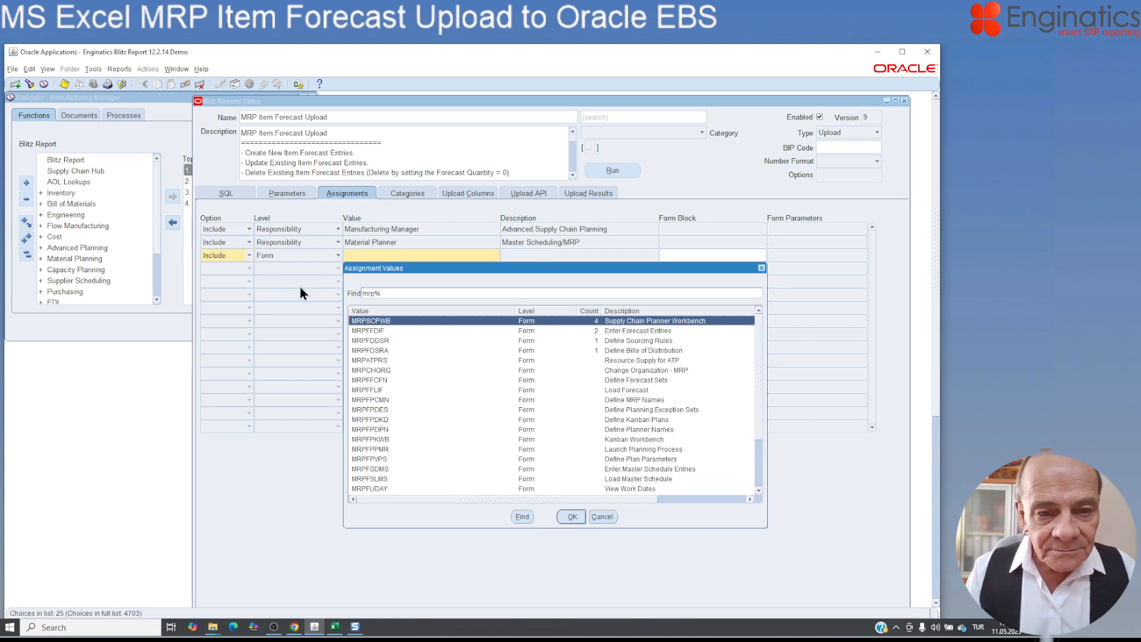
type("ff")
key("Return")
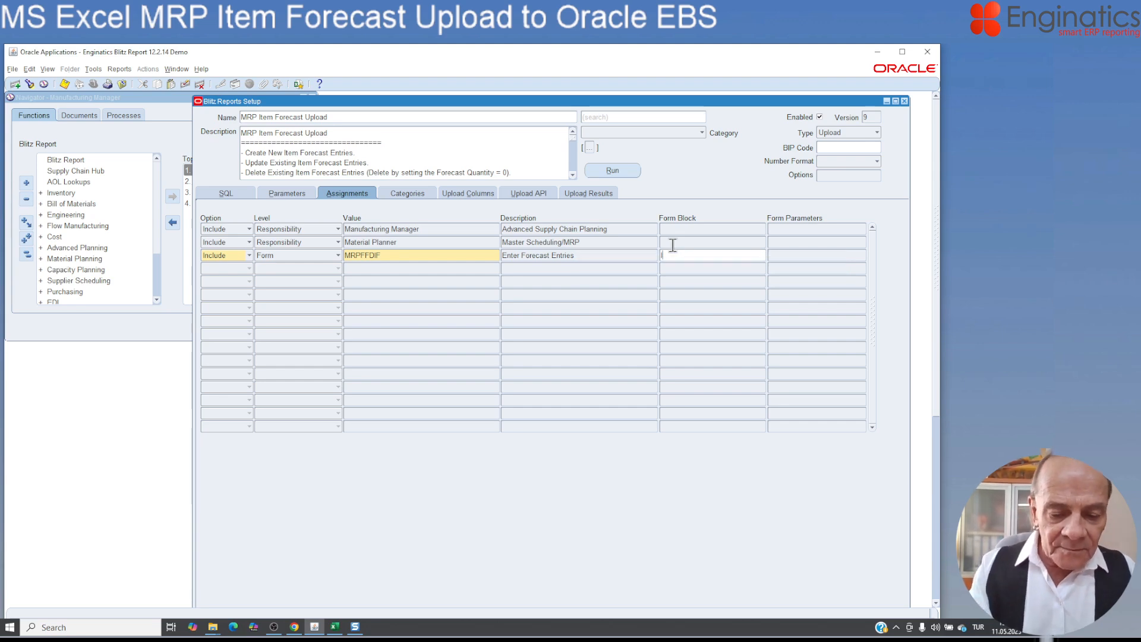
Set the form block of the MRPFFDIF assignment to ITEMS_FORECAST_HEADER.
type("ITEMS")
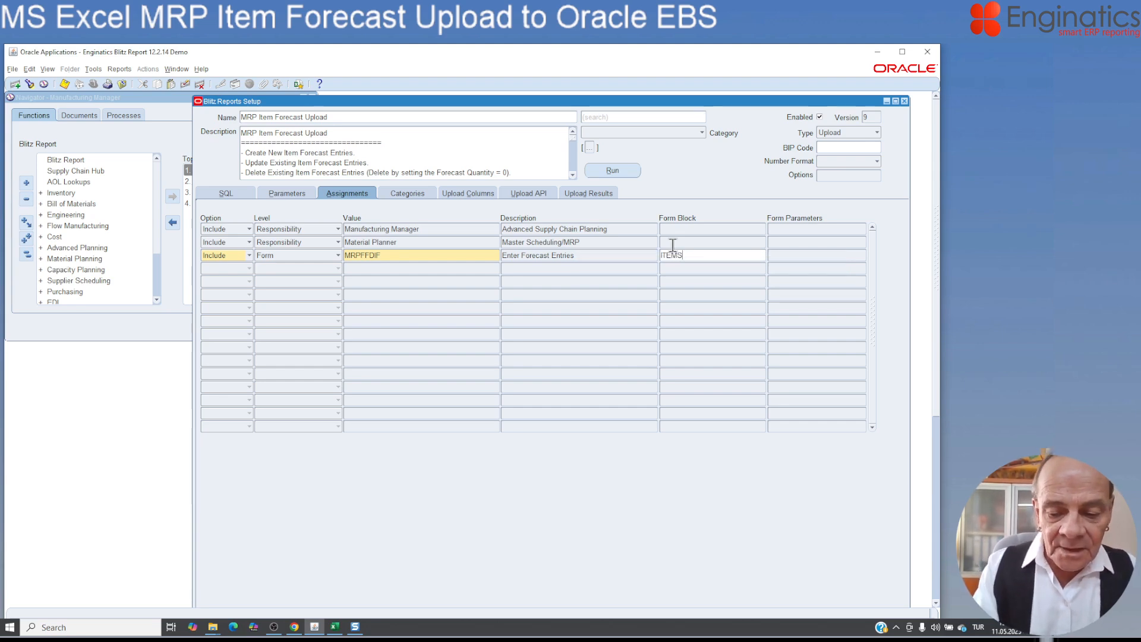
type("_FOR")
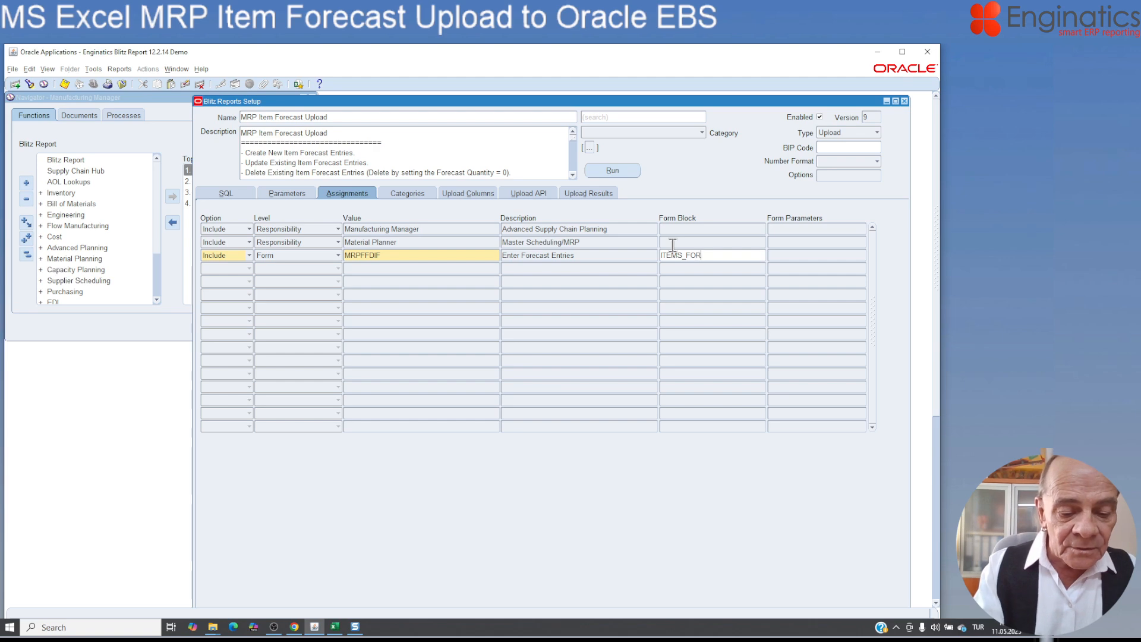
type("ECAST")
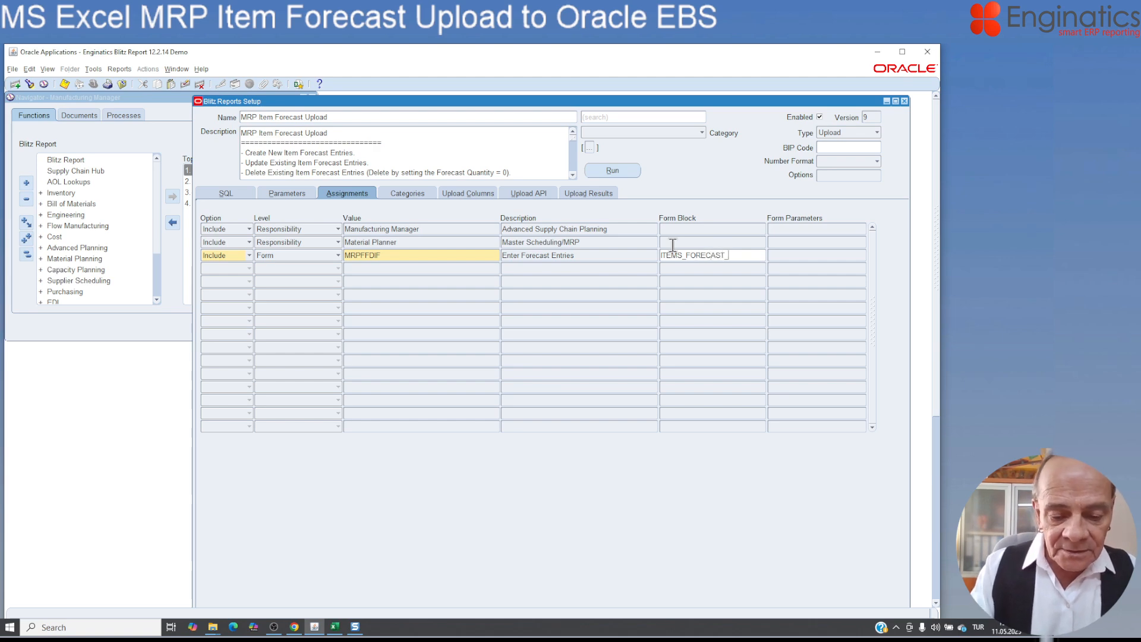
type("_HEADER")
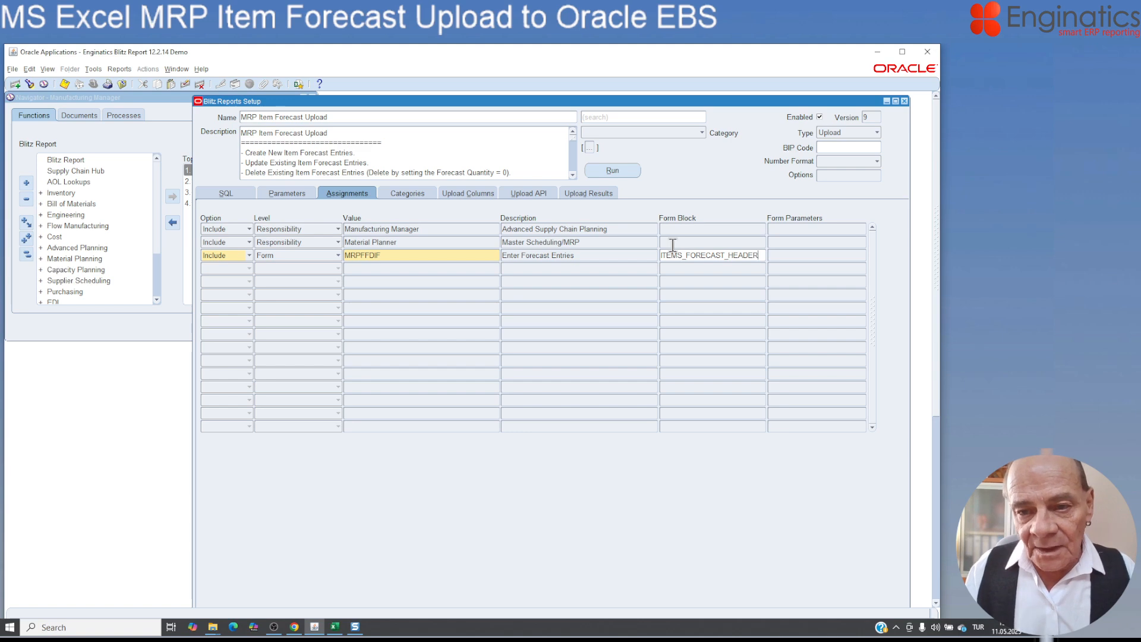
Add the Forecast Set form parameter to the MRPFFDIF assignment and set its item name to FORECAST_SET_DESIGNATOR.
left_click(813, 254)
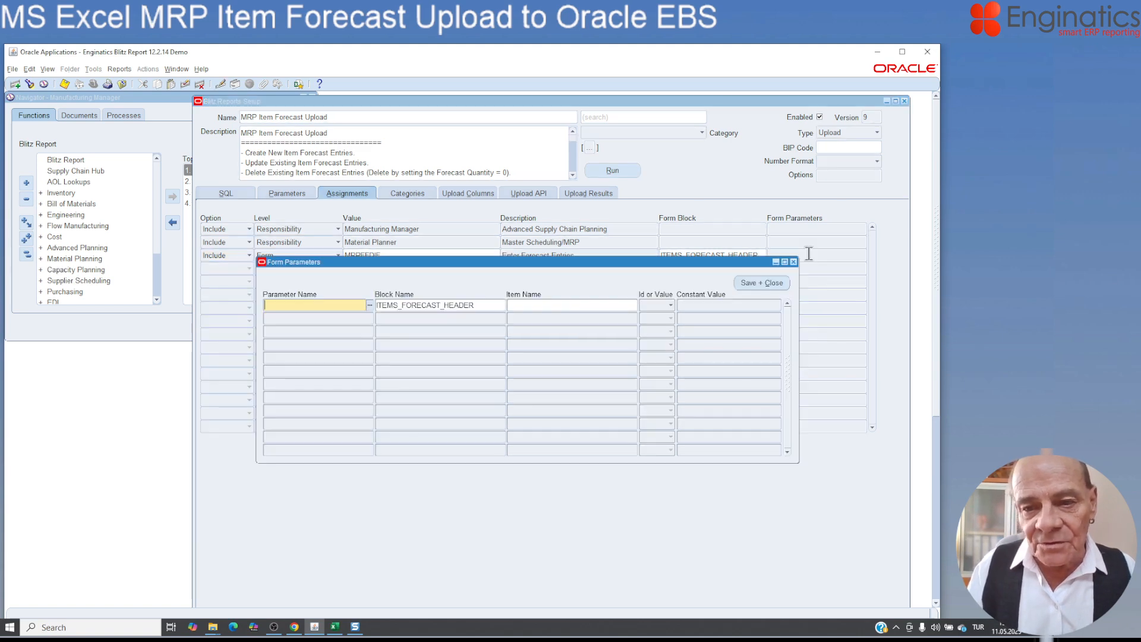
left_click(369, 305)
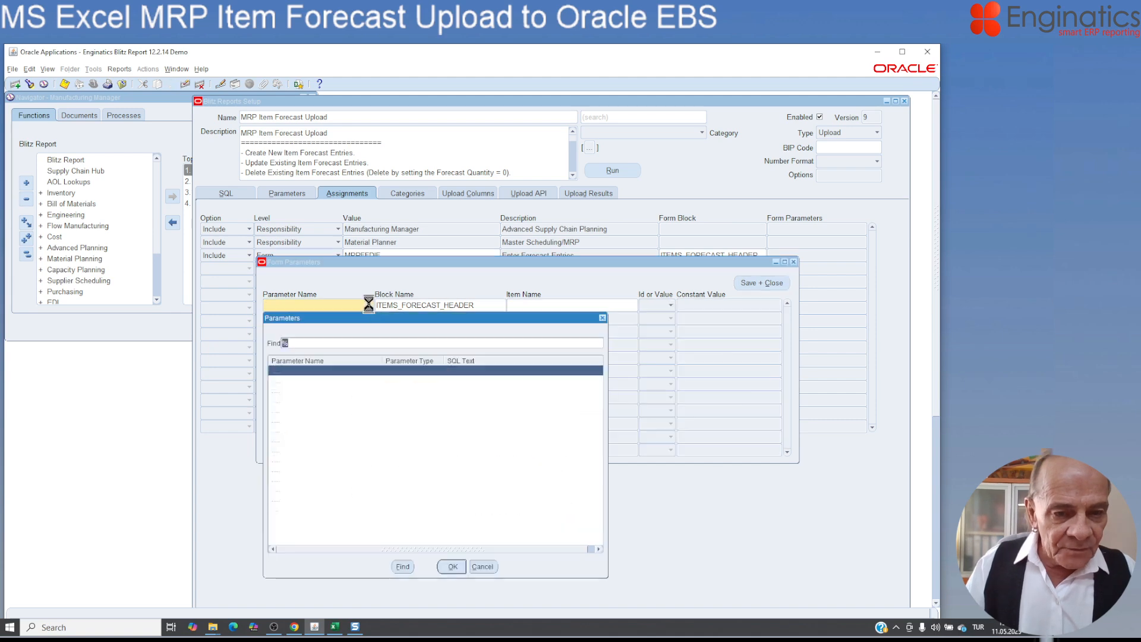
left_click(309, 450)
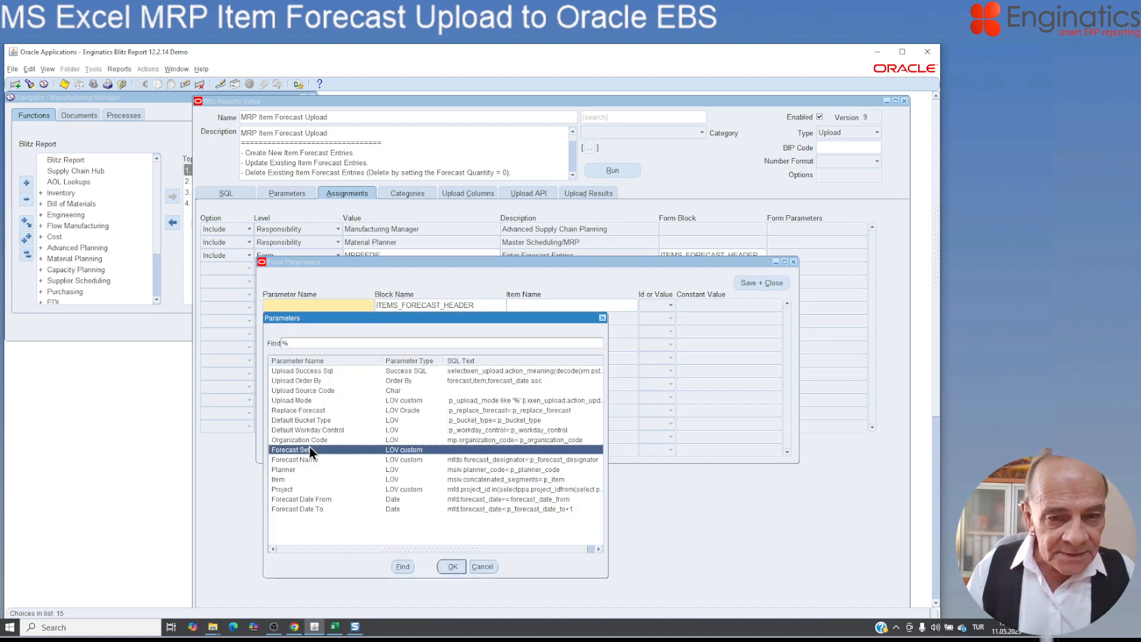
left_click(448, 565)
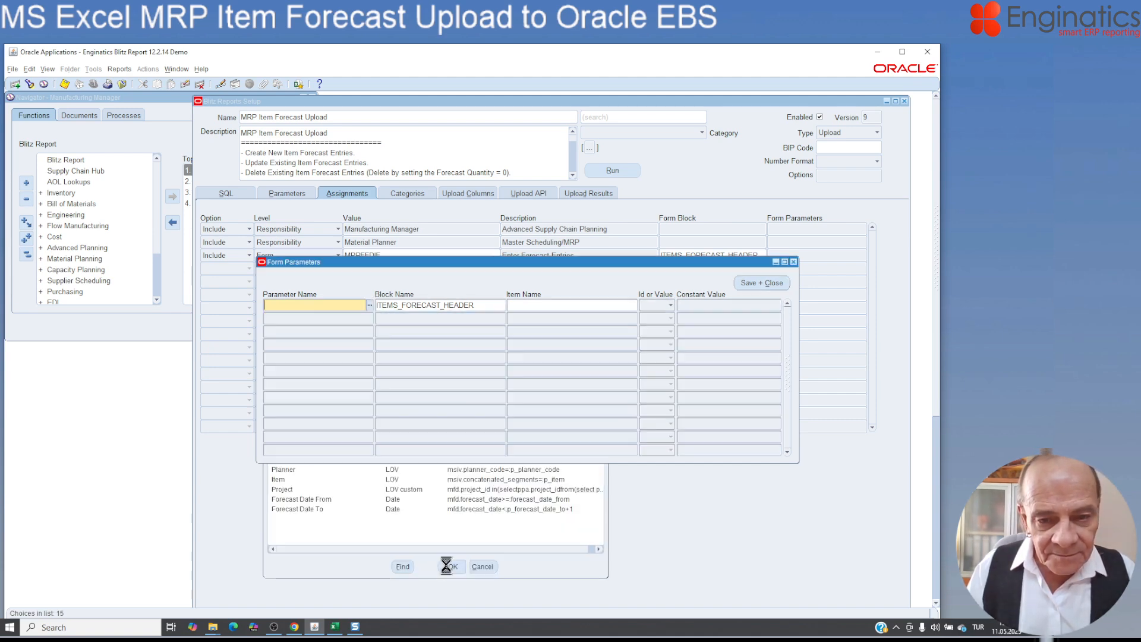
left_click(578, 305)
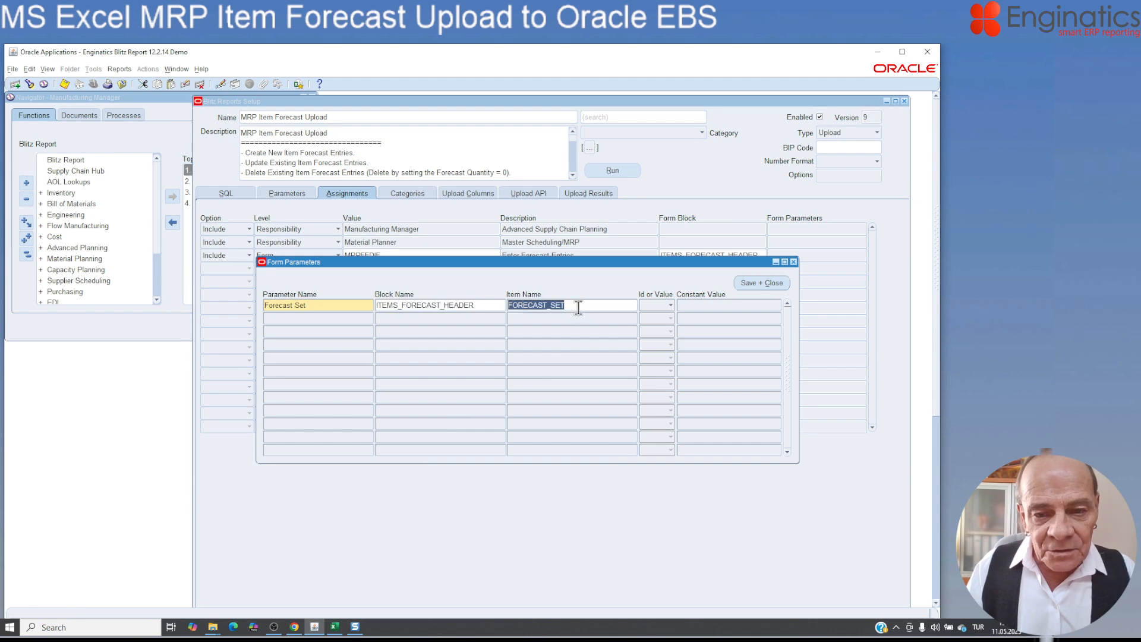
left_click(578, 305)
key("BackSpace")
key("BackSpace")
key("BackSpace")
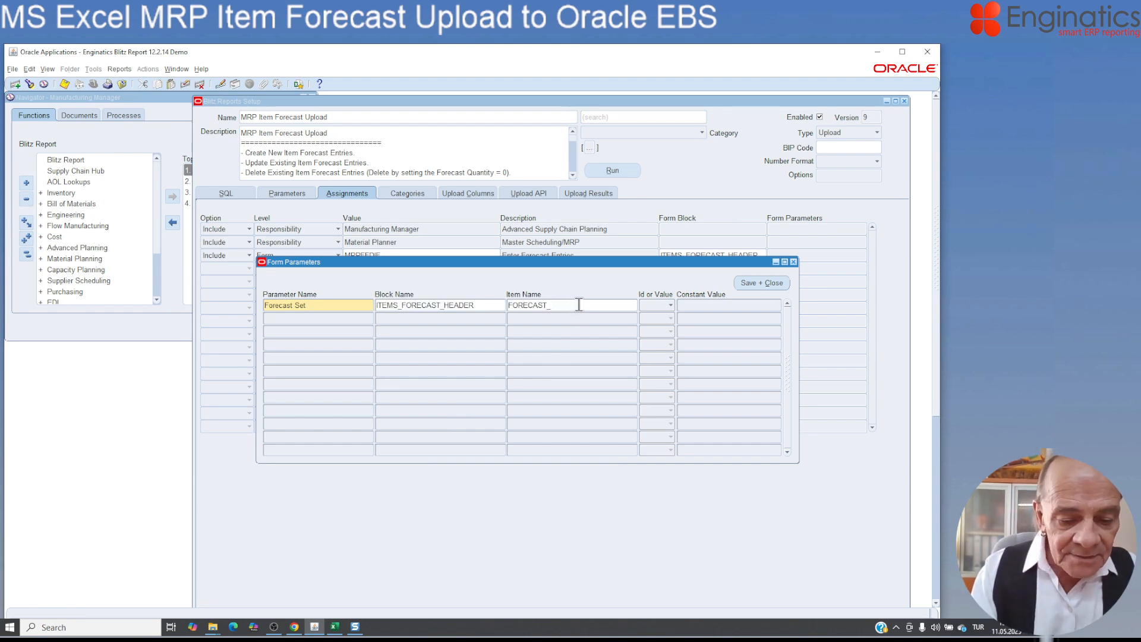
type("SET_DE")
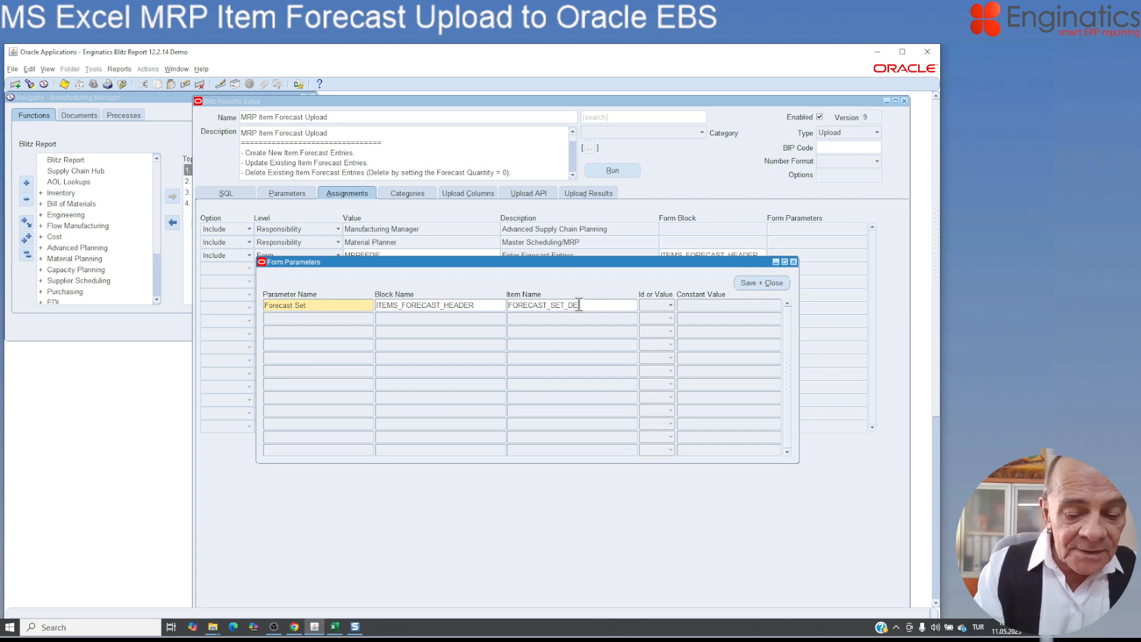
type("SIGNATOR")
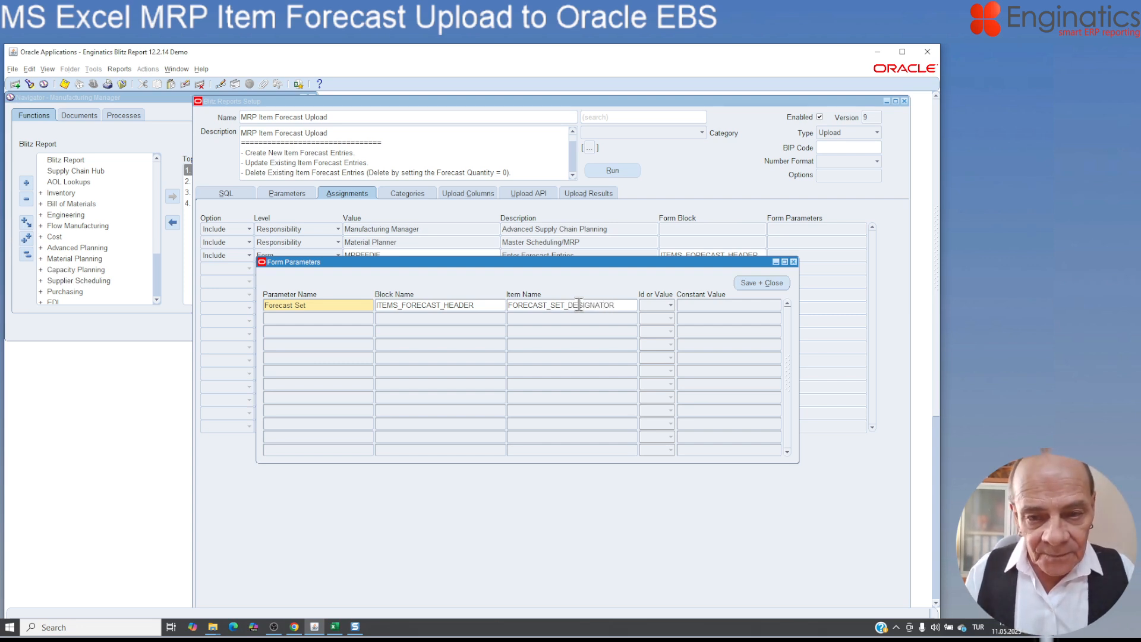
Add Forecast Name as a second form parameter of the MRPFFDIF assignment, below Forecast Set.
left_click(327, 320)
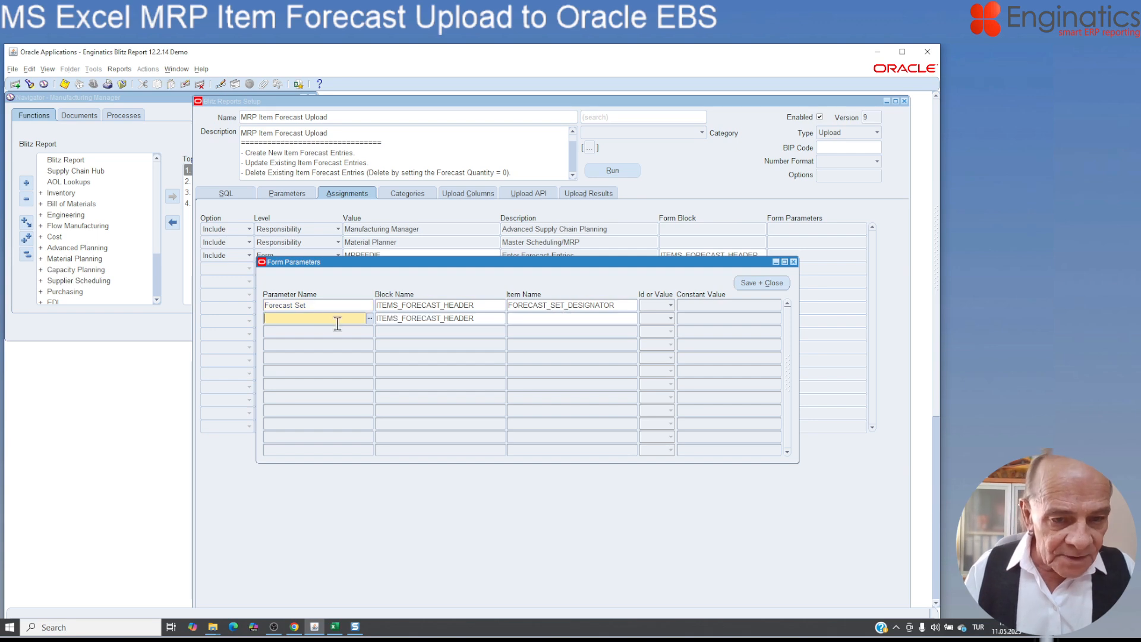
left_click(369, 317)
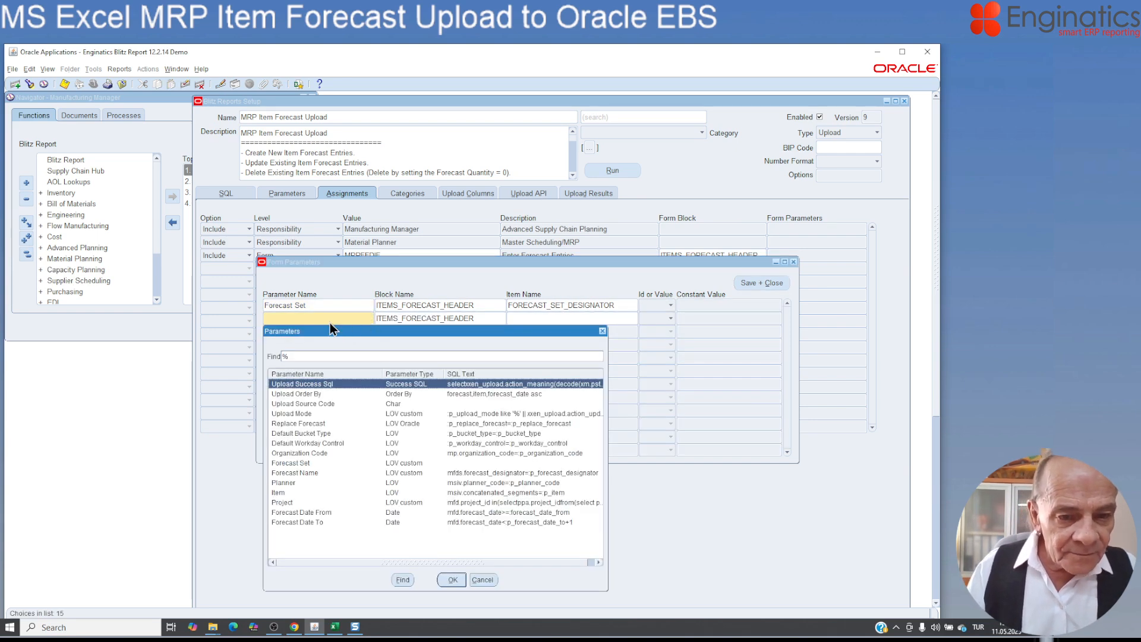
left_click(282, 473)
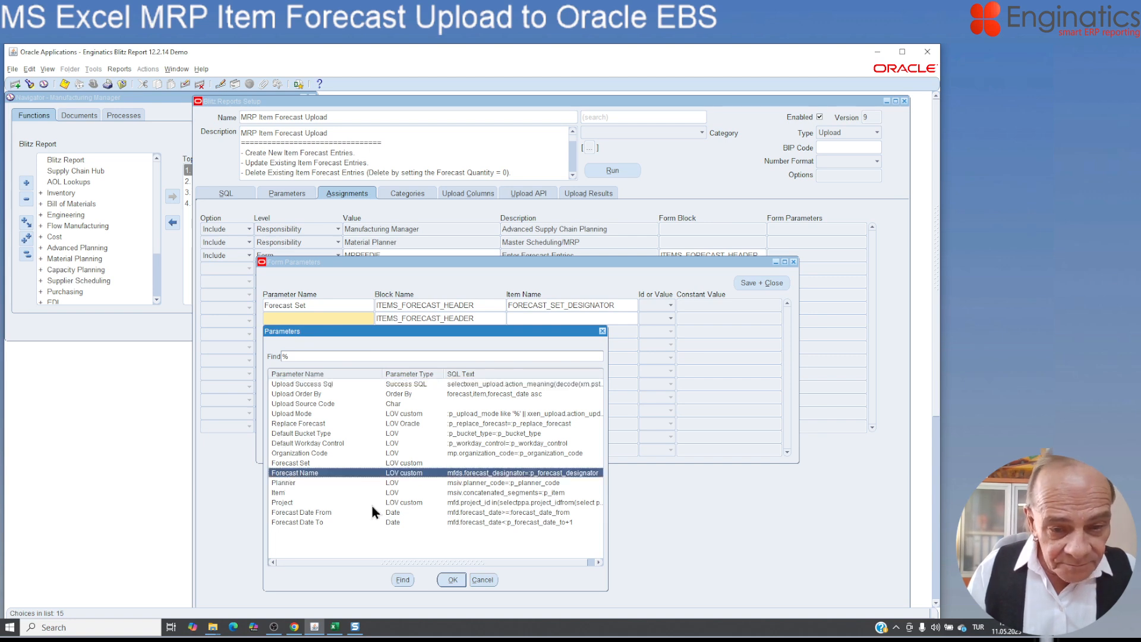
left_click(448, 580)
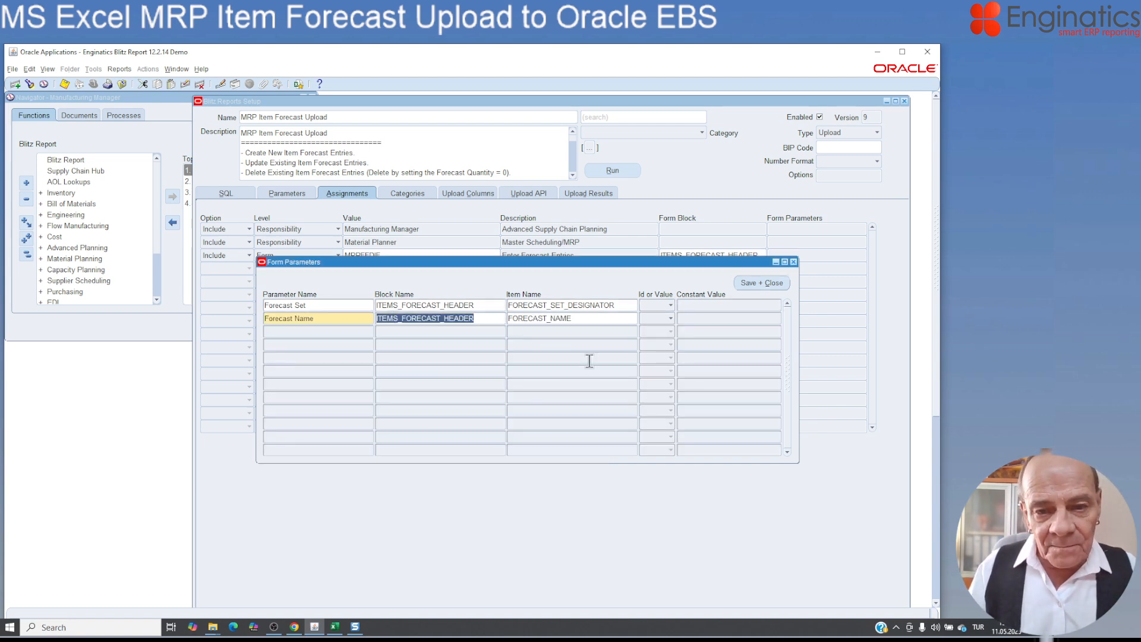
Set the Forecast Name parameter's item name to FORECAST_DESIGNATOR and save the form parameters.
left_click(574, 319)
left_click(577, 319)
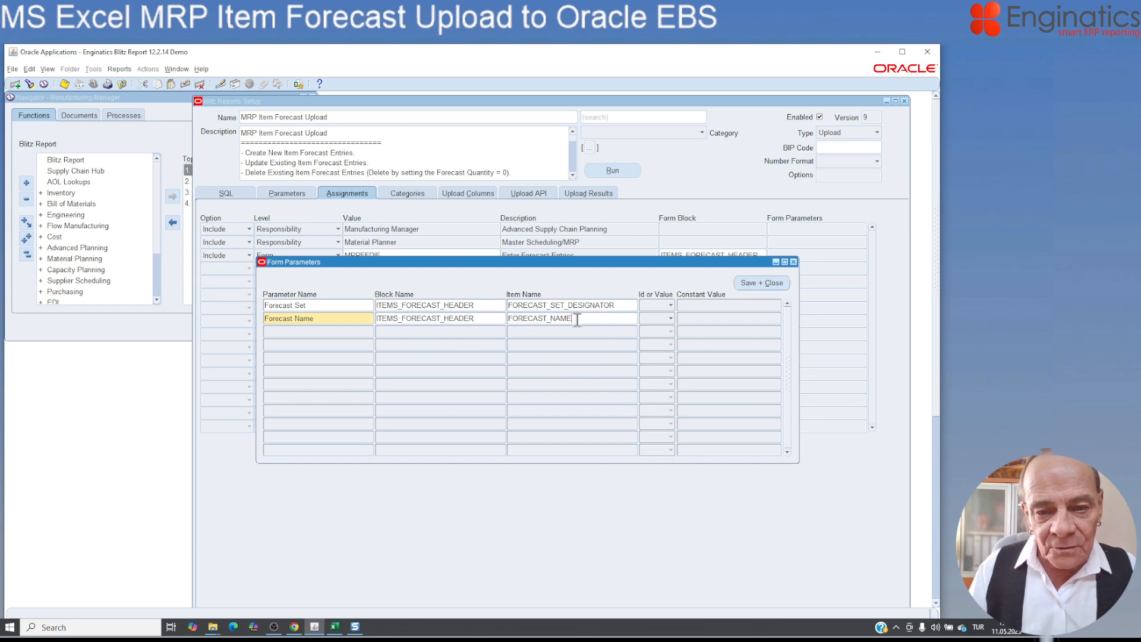
key("BackSpace")
key("BackSpace")
key("BackSpace")
key("BackSpace")
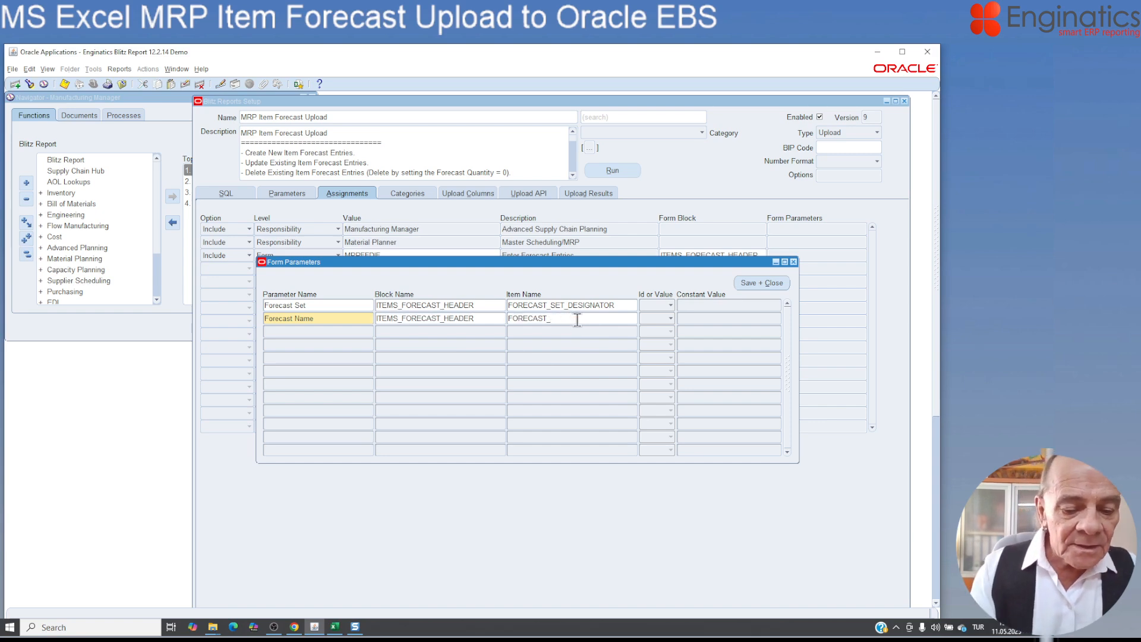
type("DESIG")
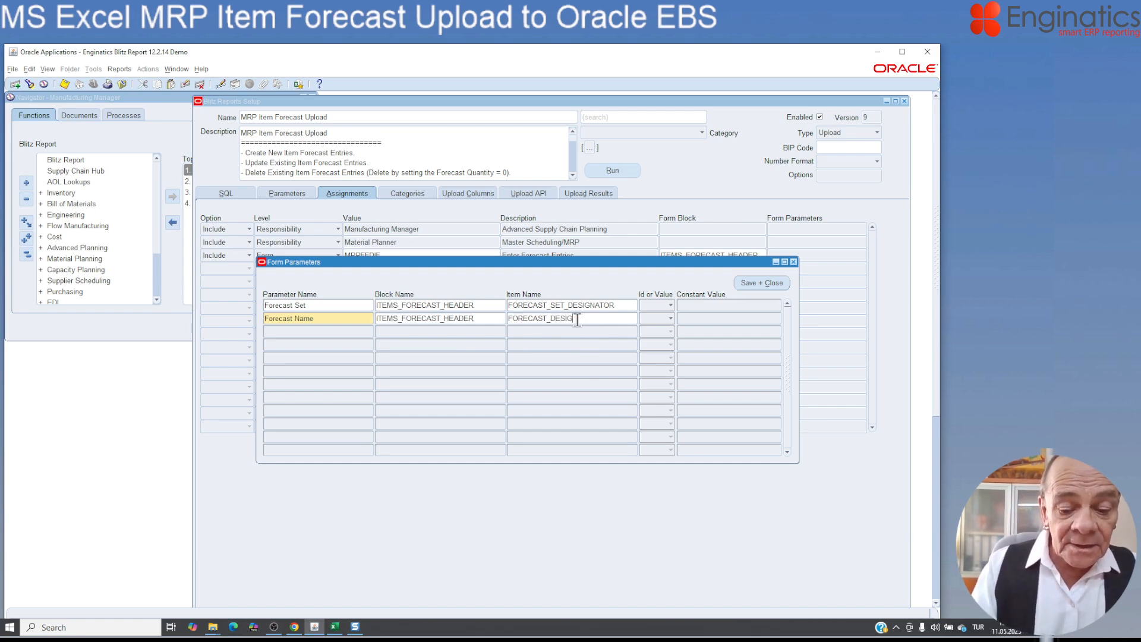
type("NATOR")
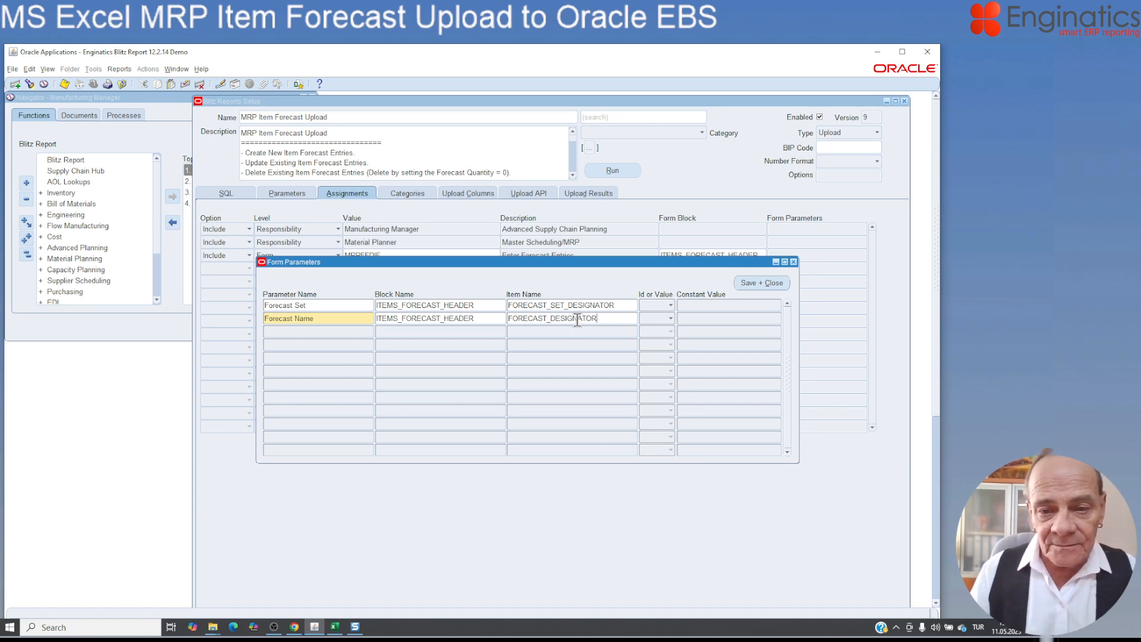
left_click(760, 283)
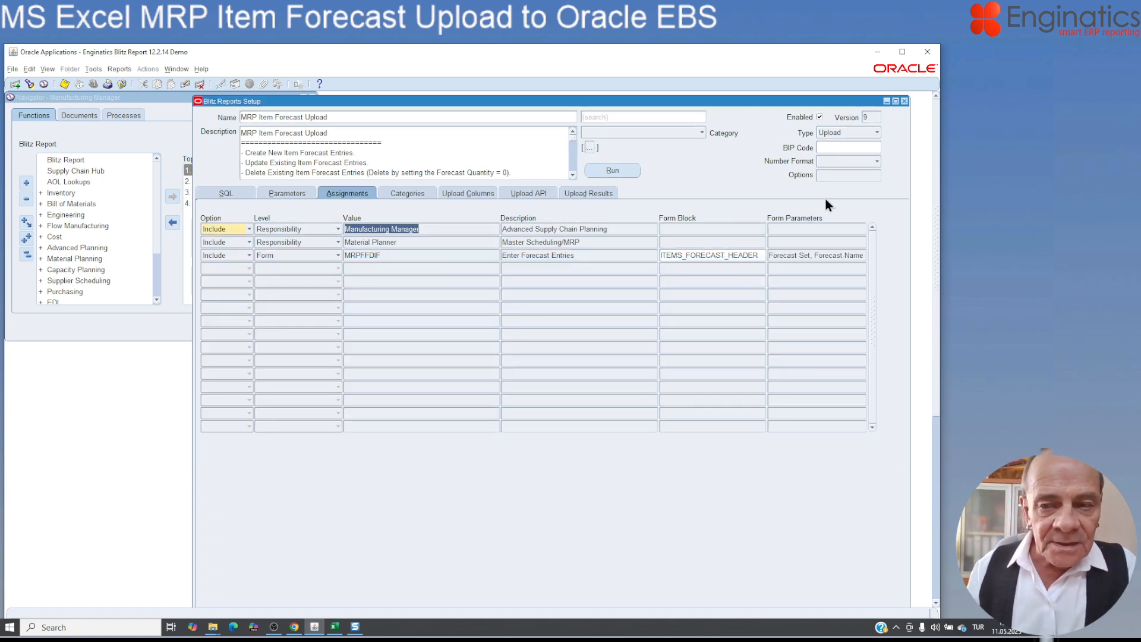
Close the report setup and launch MRP Item Forecast Upload from the empty View Forecast Entries form.
left_click(903, 101)
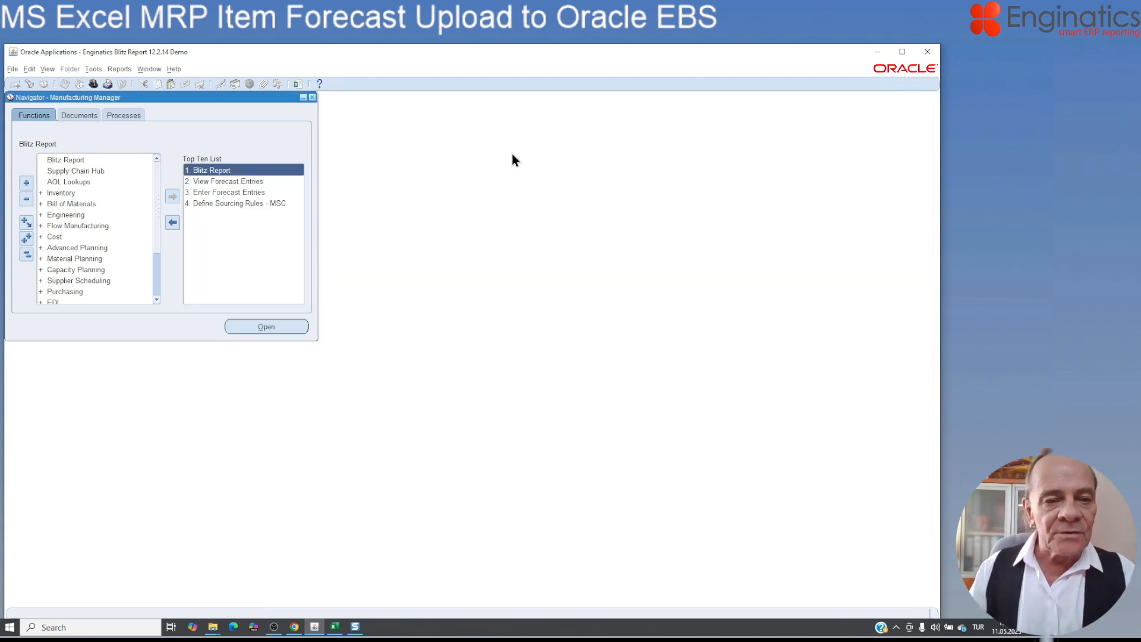
double_click(242, 182)
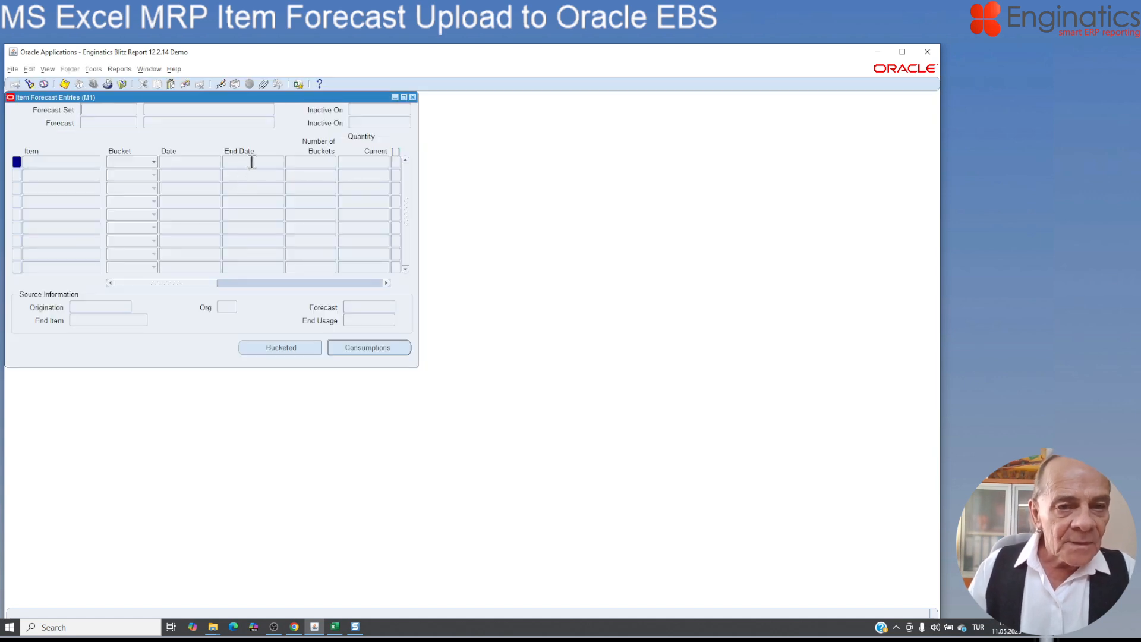
left_click(294, 81)
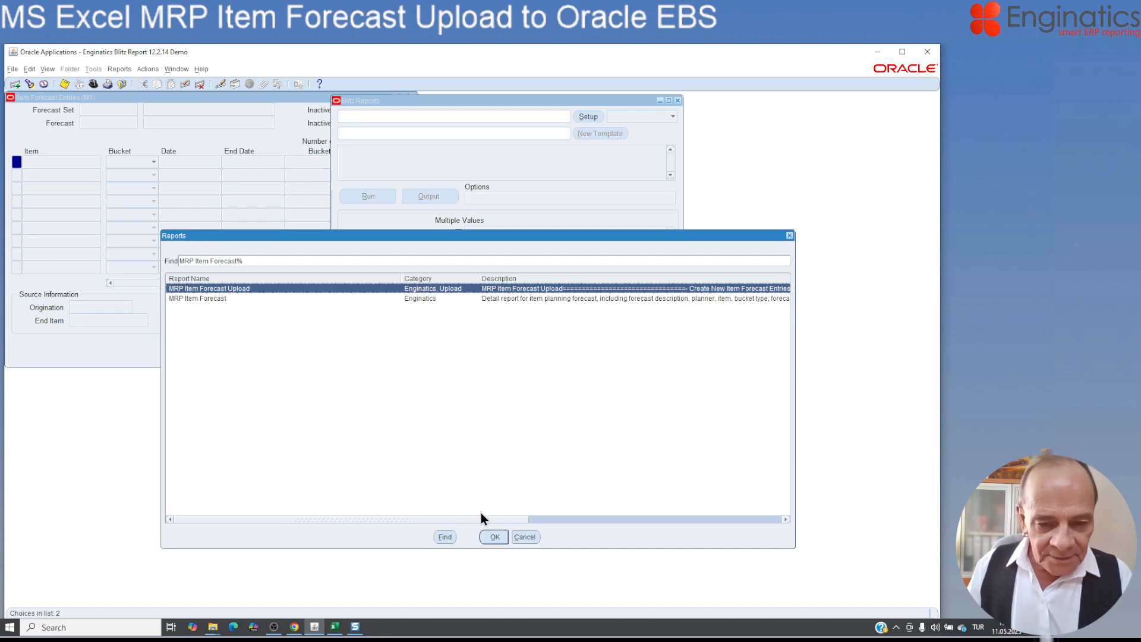
left_click(495, 537)
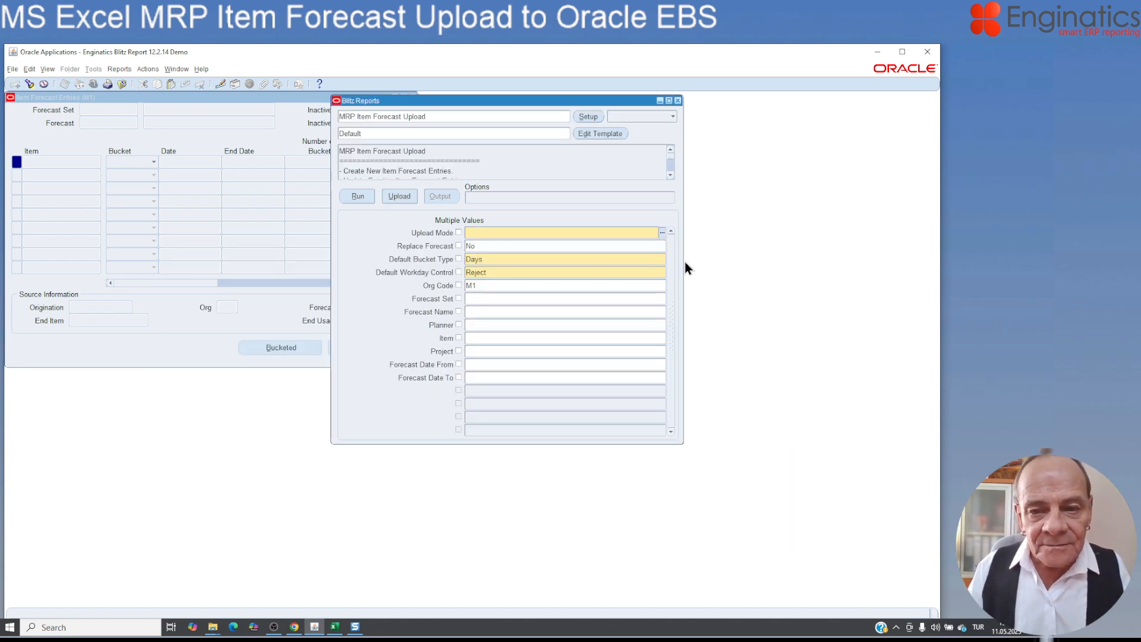
Choose the Create, Update upload mode and close the upload without running it.
left_click(661, 232)
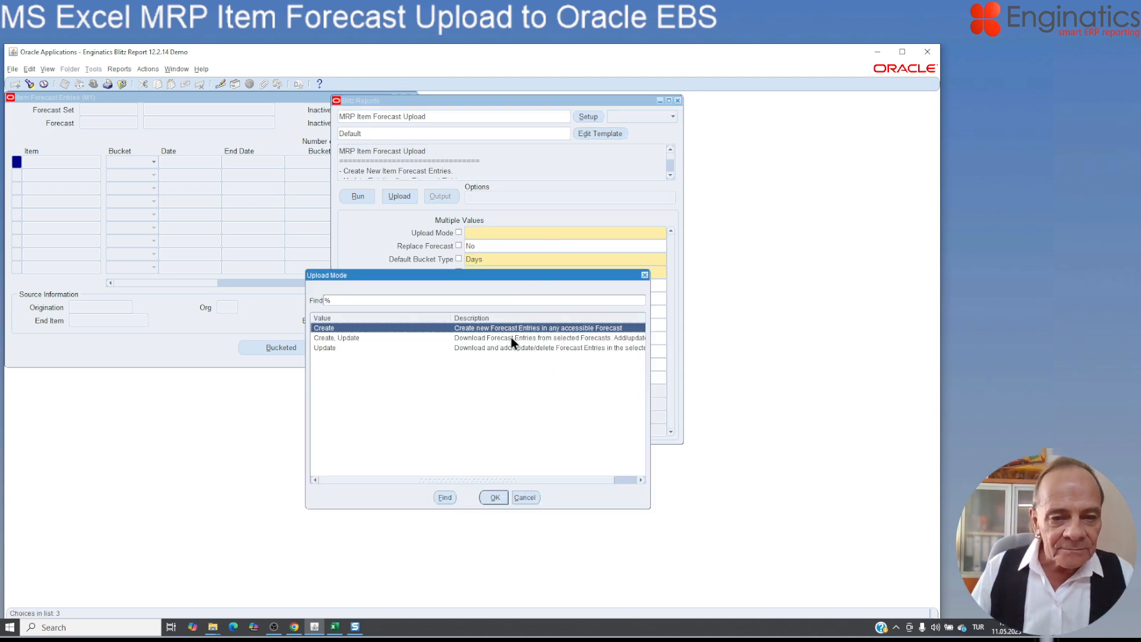
left_click(344, 337)
left_click(495, 497)
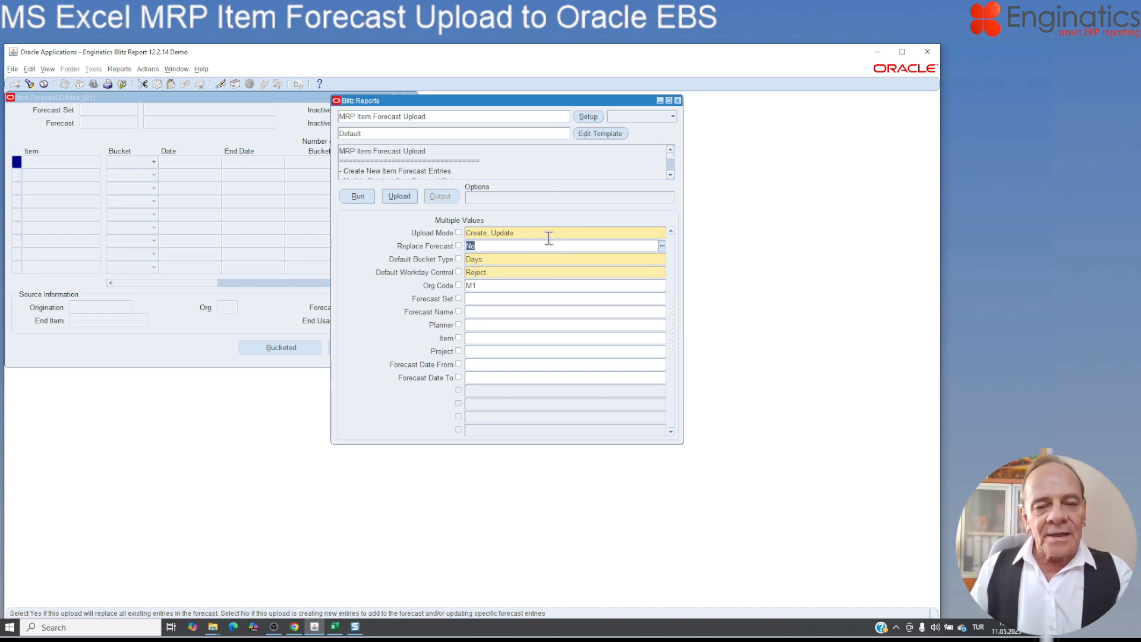
left_click(678, 101)
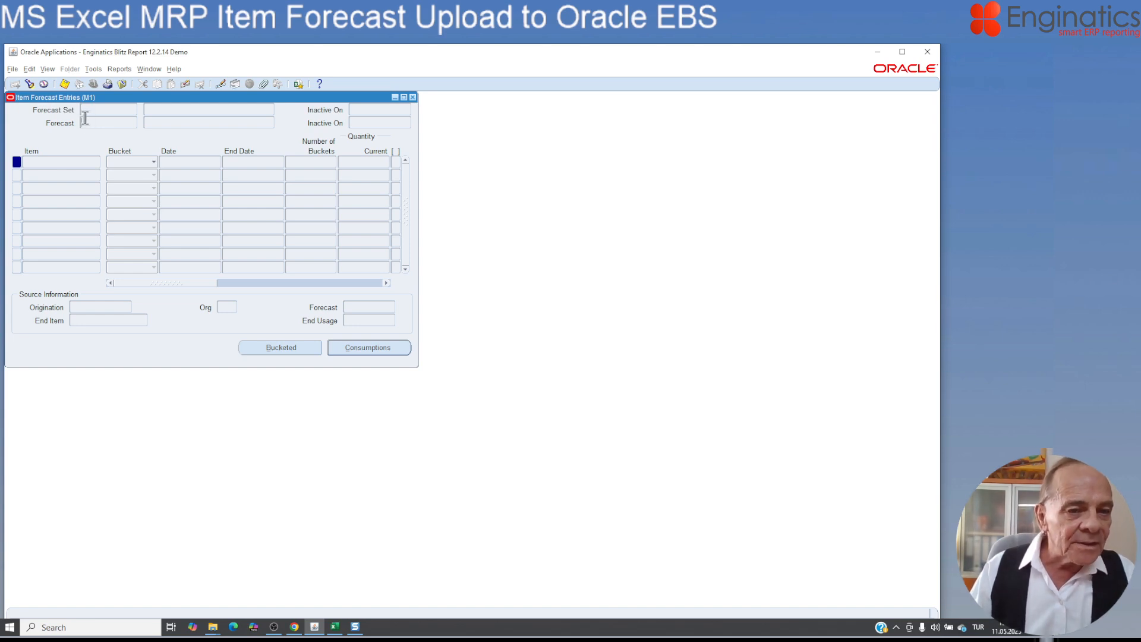
Load forecast F-M1-EEC-I of set F-M1-ION, launch the upload to compare its parameters with the form, and close it.
left_click(29, 85)
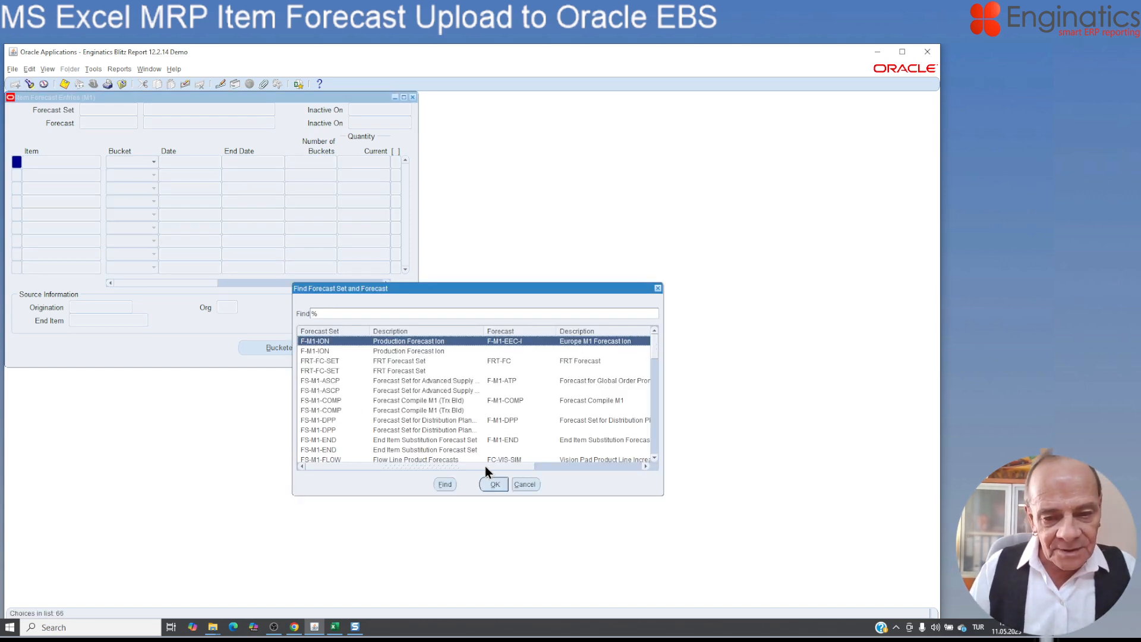
left_click(491, 484)
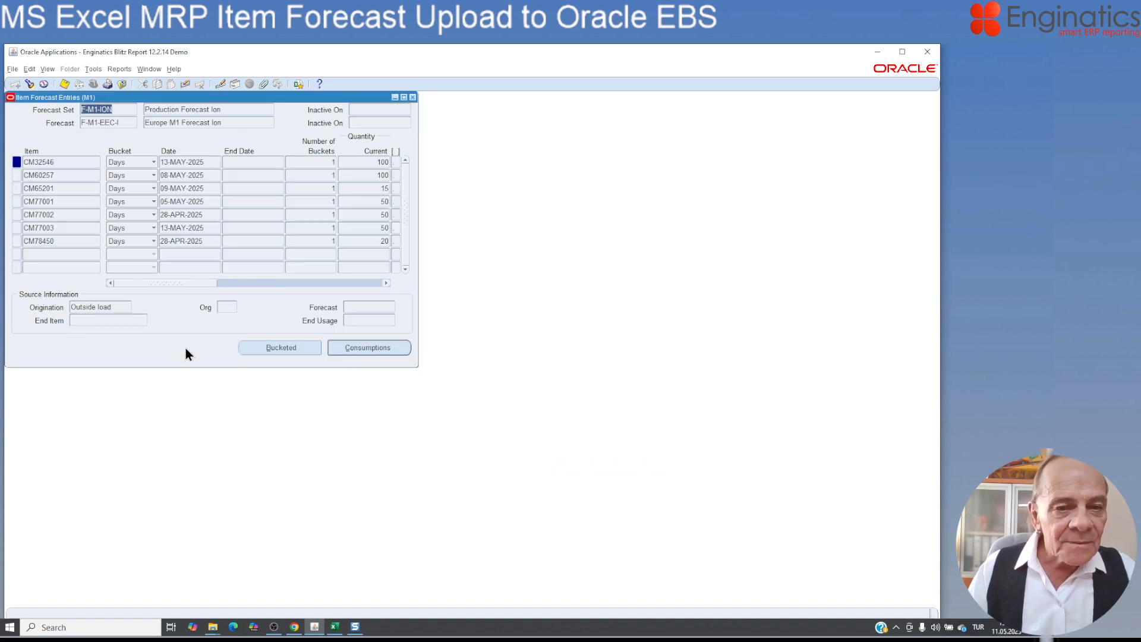
left_click(297, 84)
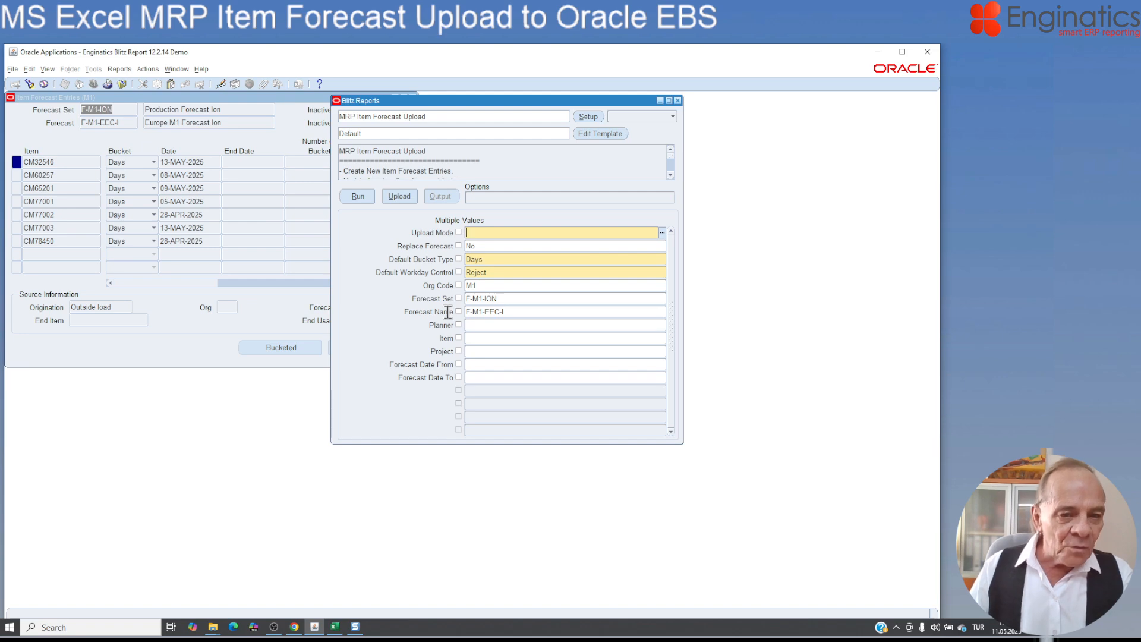
left_click(252, 107)
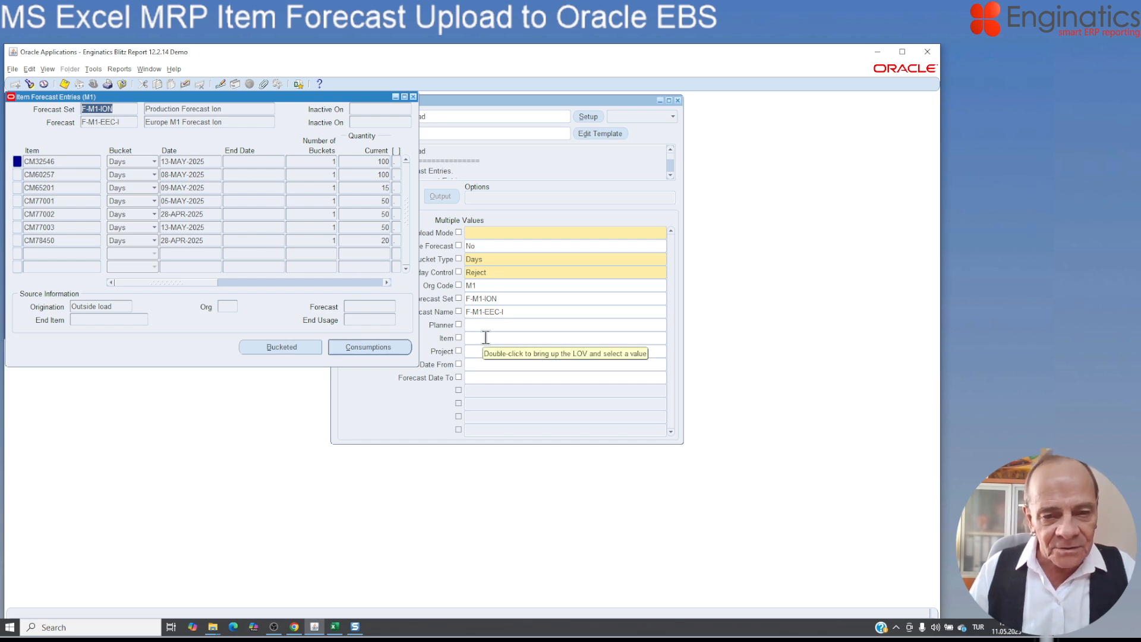
left_click(677, 101)
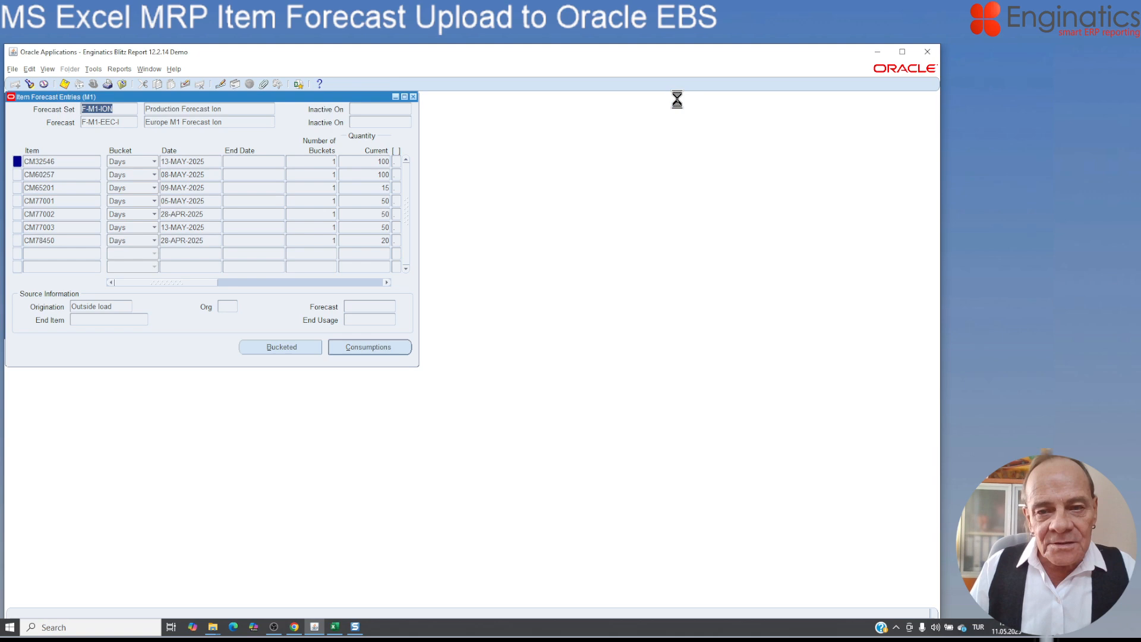
Launch MRP Item Forecast Upload from the Enter Forecast Entries form with forecast set F-M1-ION and forecast F-M1-EEC-I loaded.
left_click(414, 96)
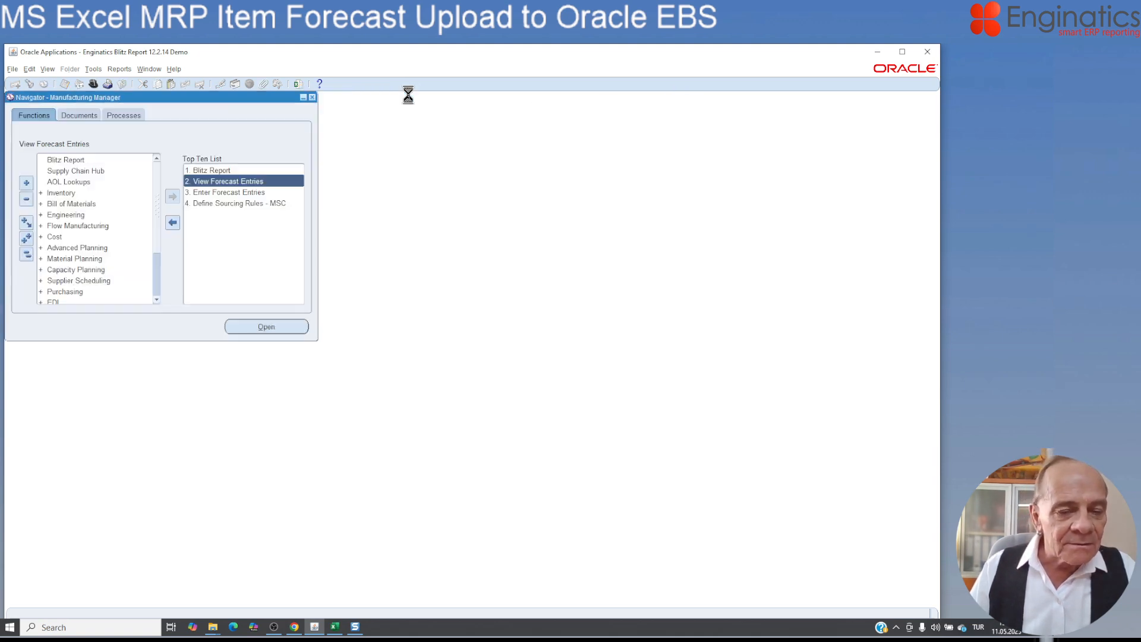
double_click(255, 191)
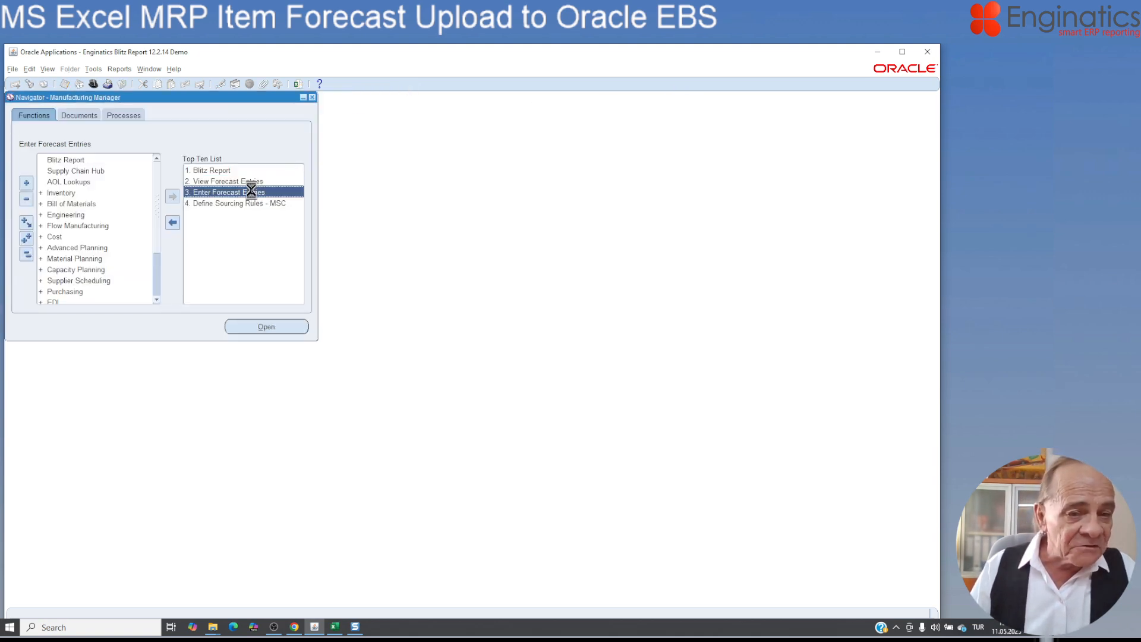
left_click(28, 83)
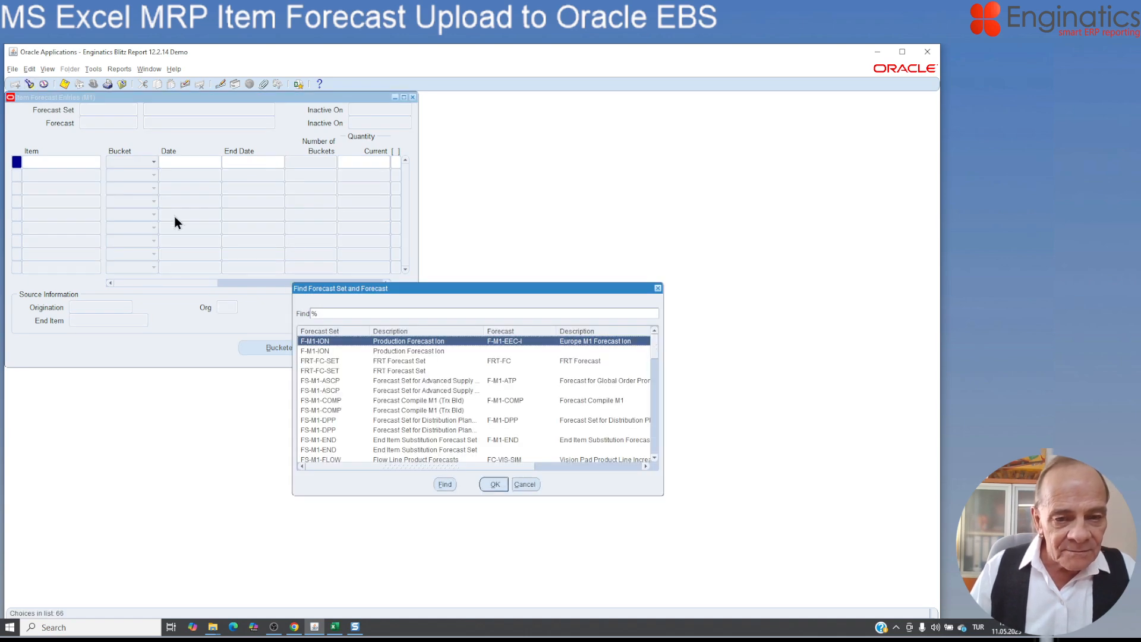
left_click(495, 483)
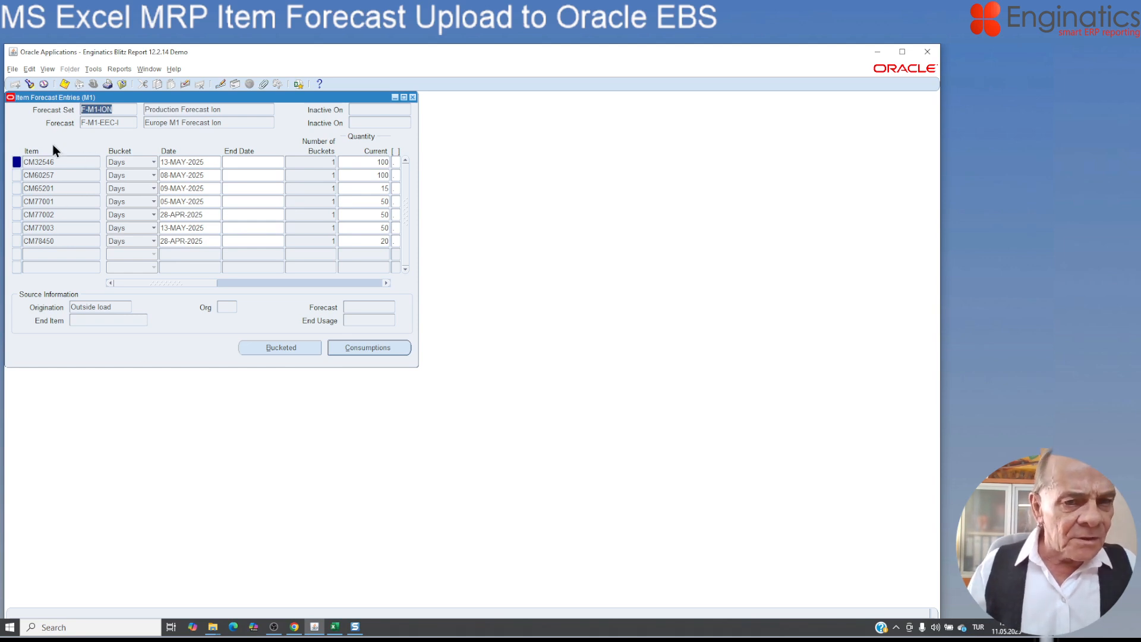
left_click(298, 84)
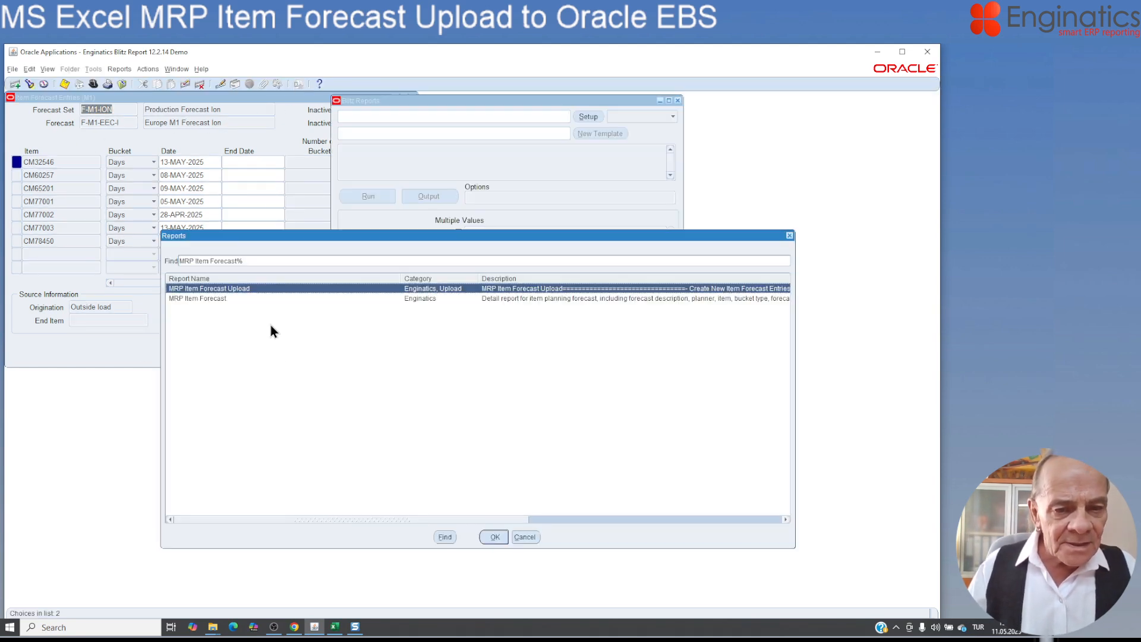
left_click(492, 536)
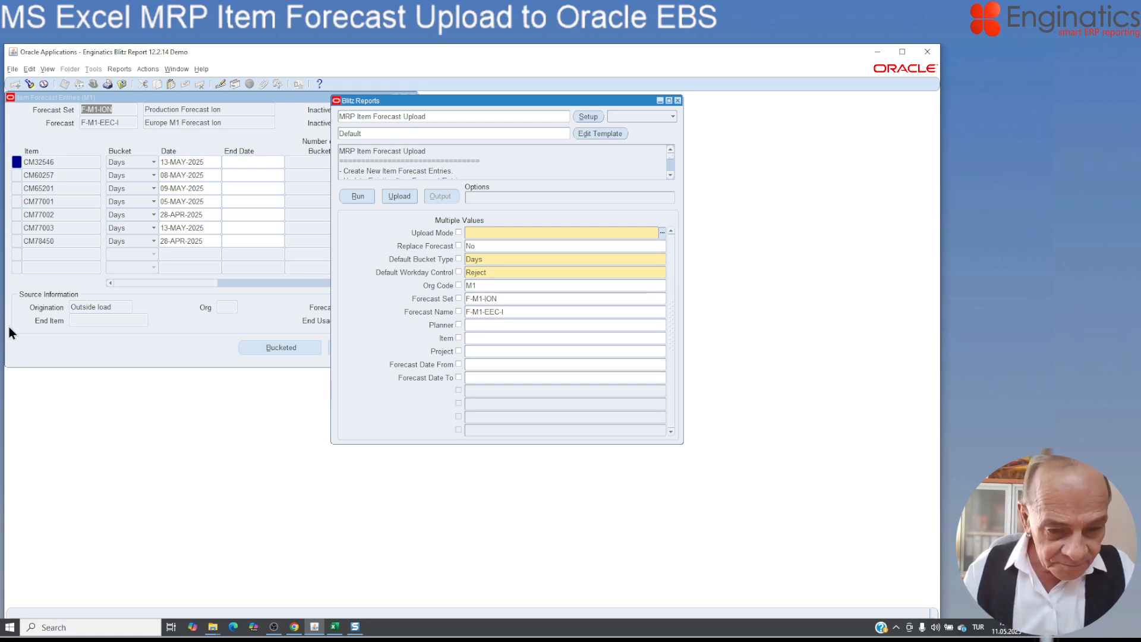
left_click(273, 626)
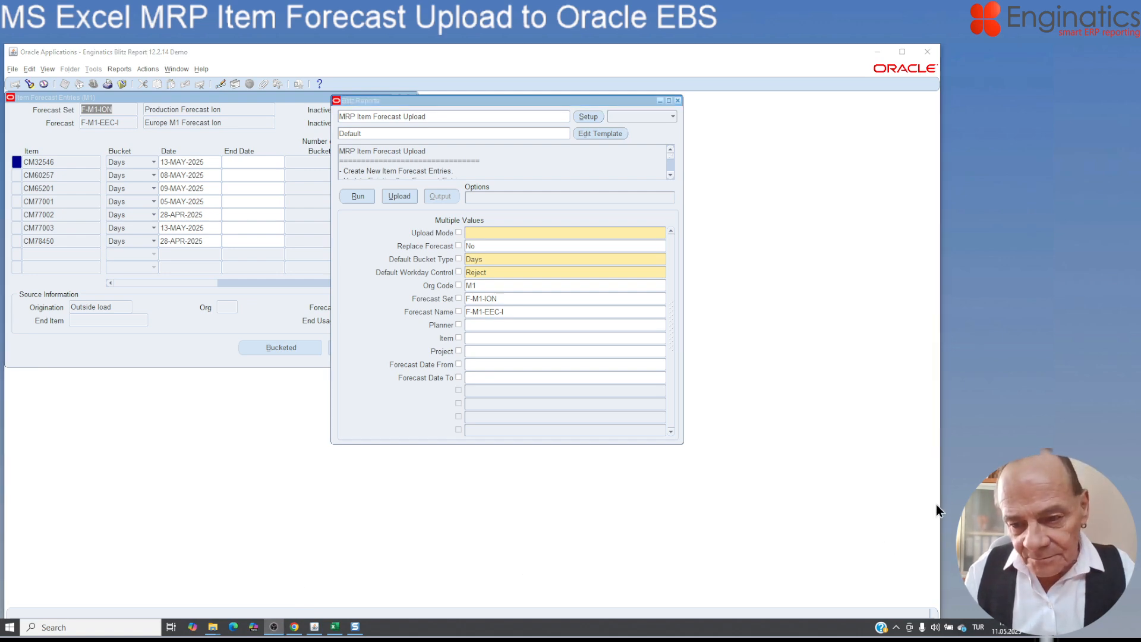